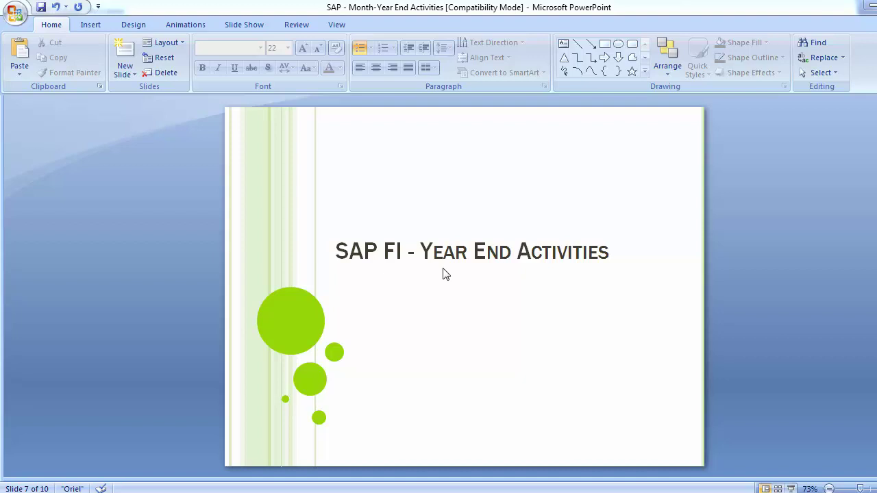
Go to the slide listing the year-end activities and undo the accidental move of the SCAL text.
scroll(442, 272, down, 1)
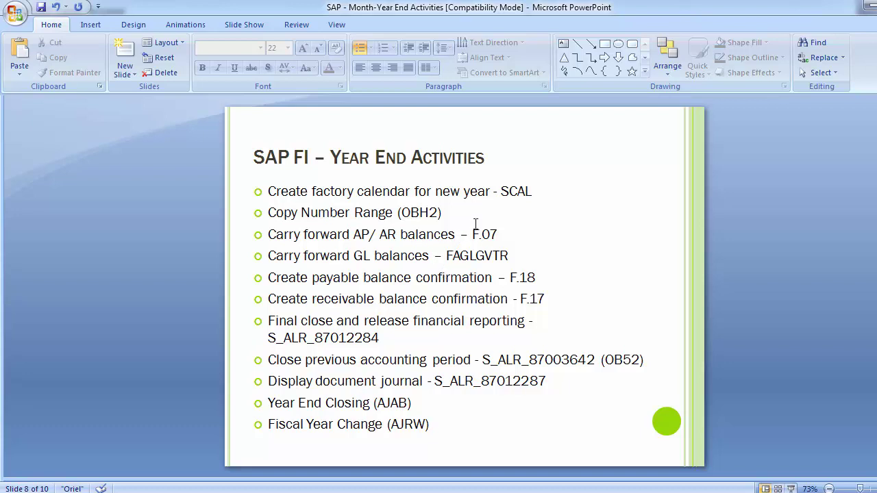
mouse_move(500, 193)
mouse_down()
mouse_move(532, 192)
mouse_move(504, 202)
mouse_up()
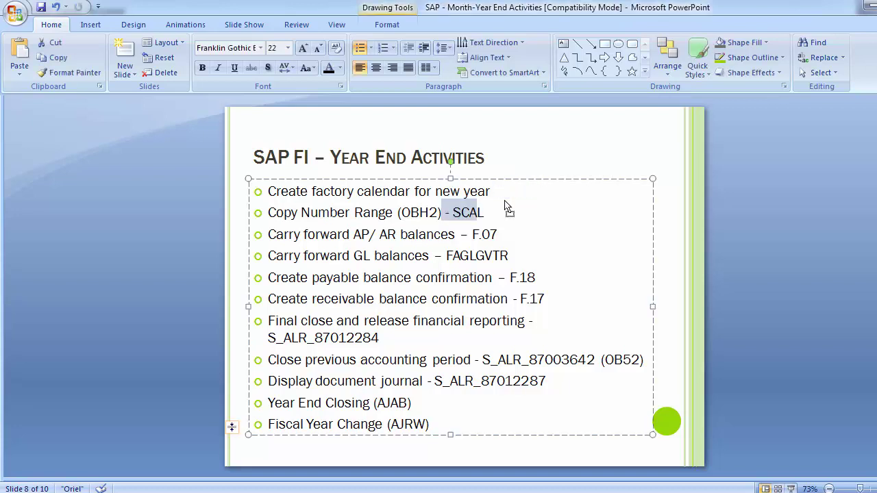
key(ctrl+z)
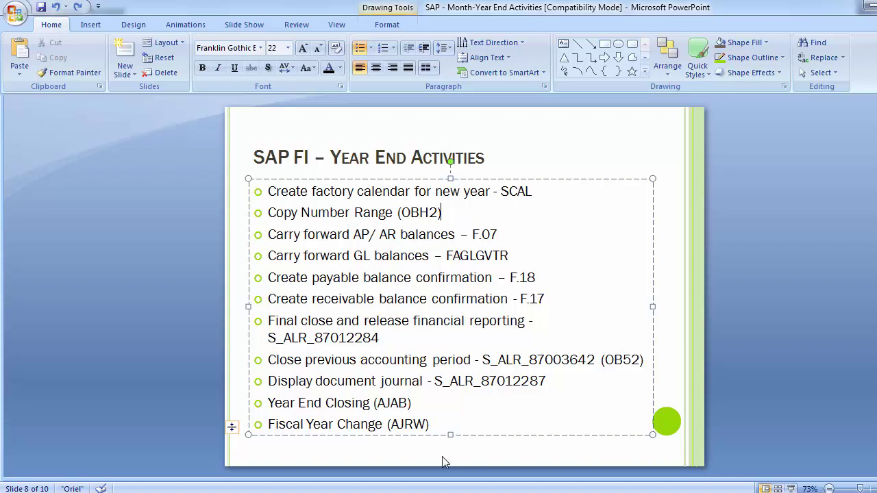
Switch to the SAP Easy Access window and start transaction SCAL.
mouse_move(404, 479)
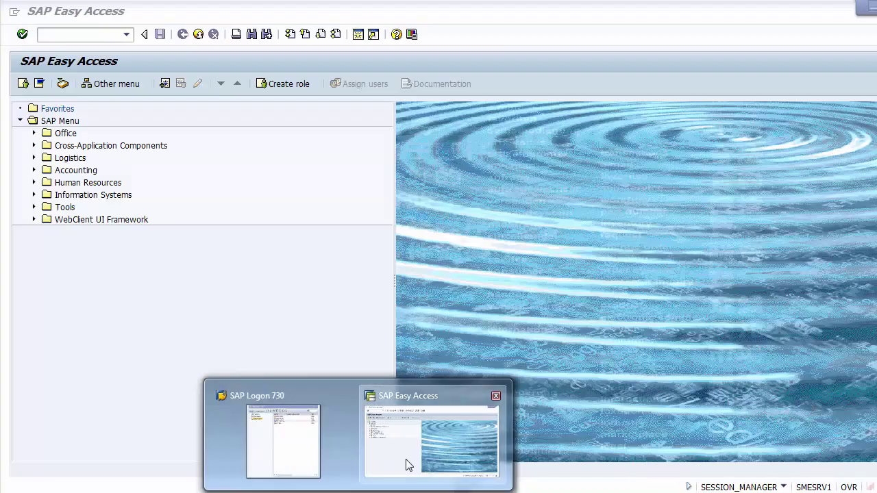
click(408, 466)
text(SCA)
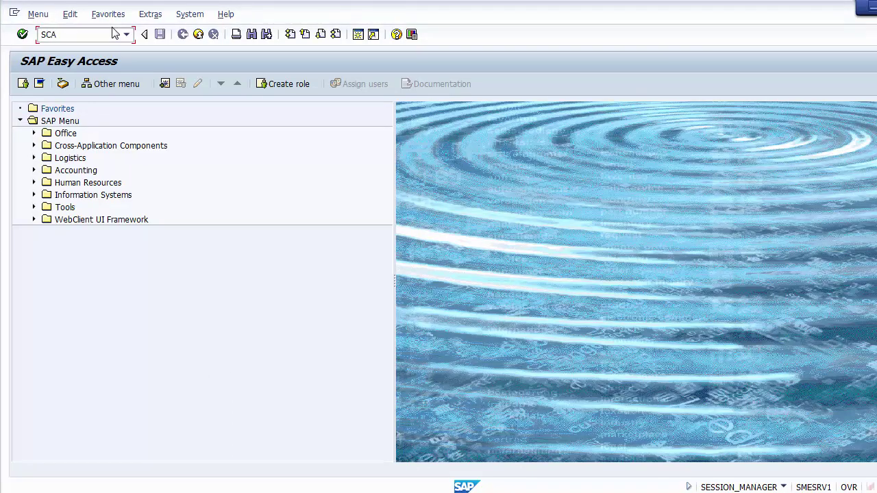
text(L)
key(Return)
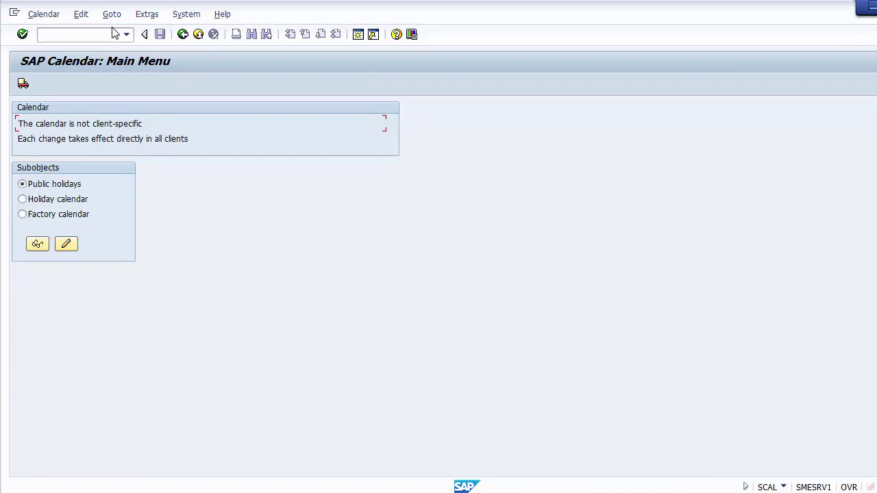
Open the factory calendars in change mode and bring up the details of the USA calendar.
click(54, 205)
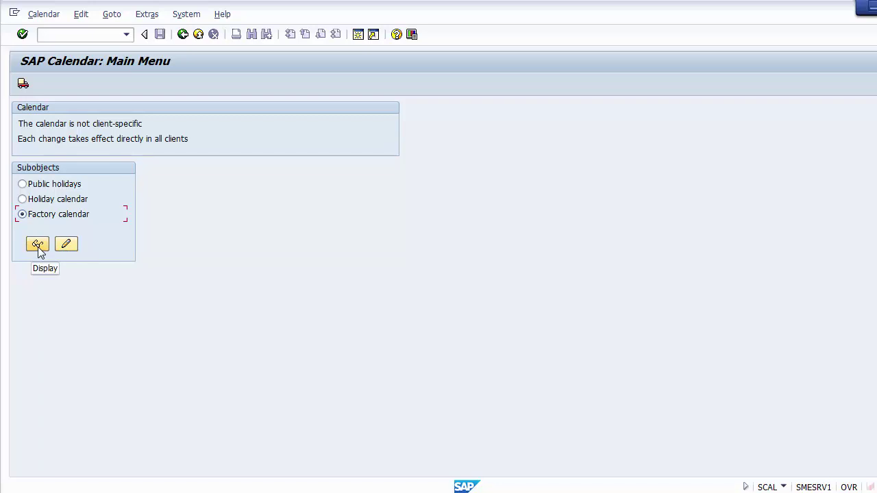
click(65, 245)
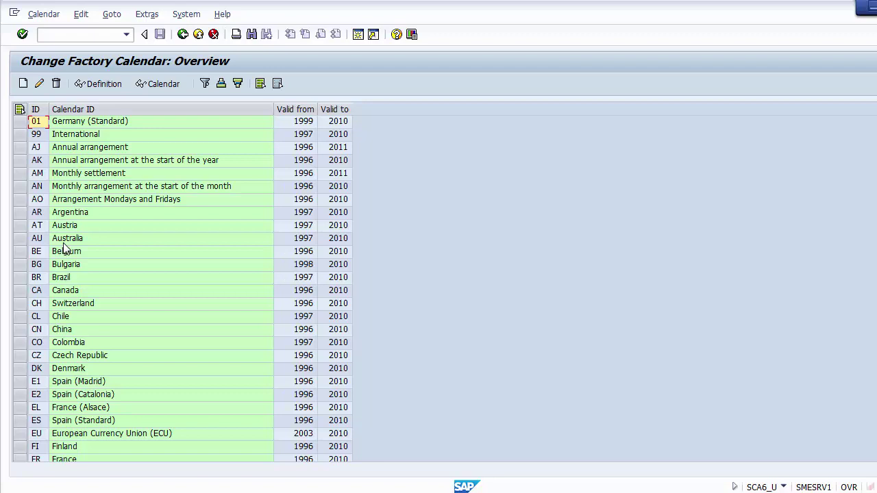
scroll(65, 250, down, 1)
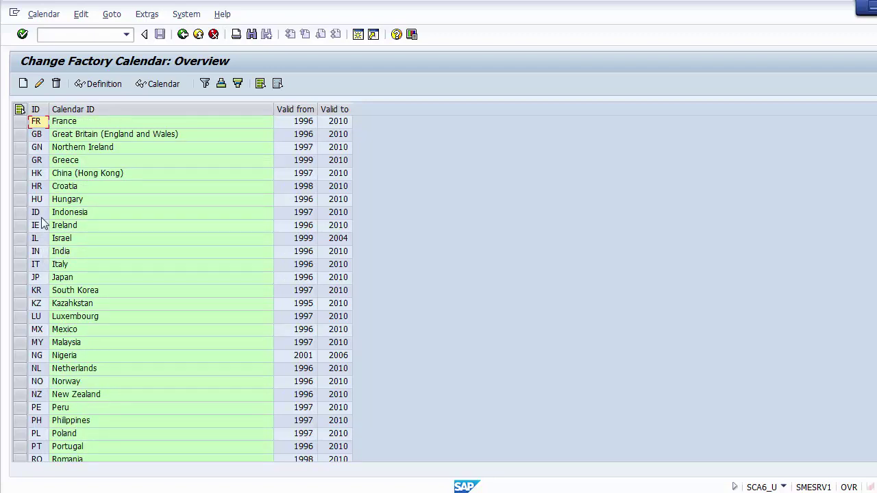
scroll(23, 189, down, 1)
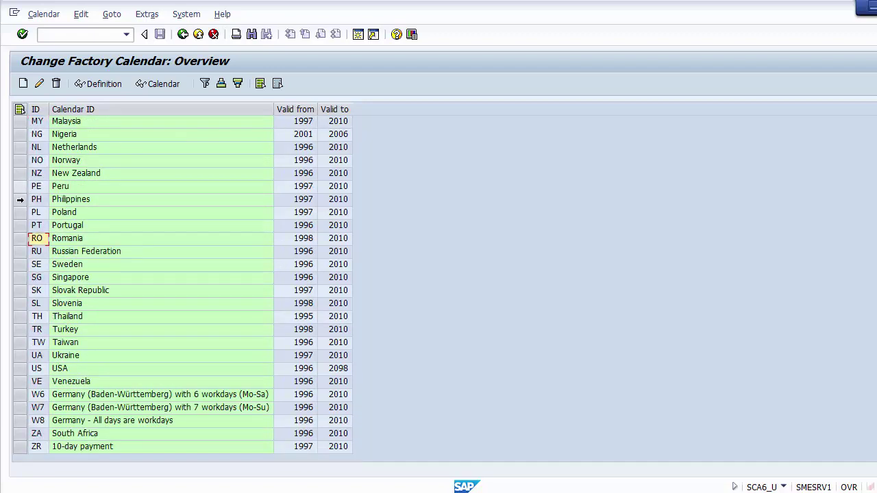
click(21, 368)
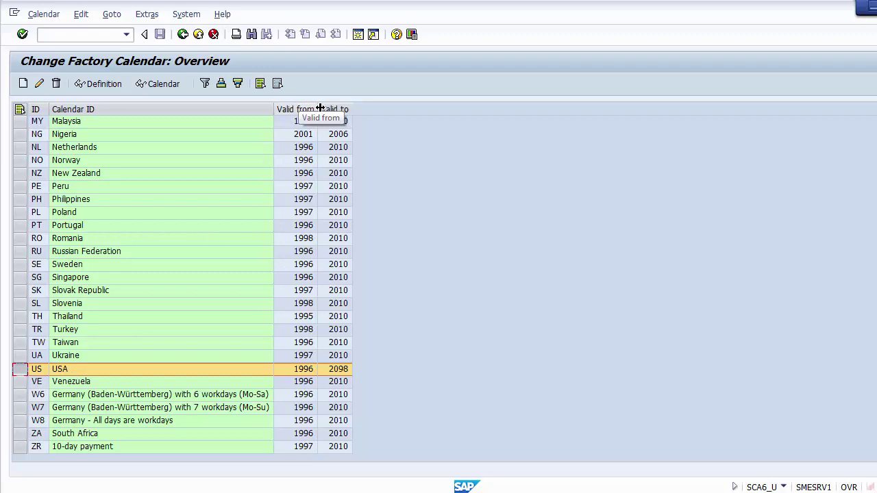
click(303, 370)
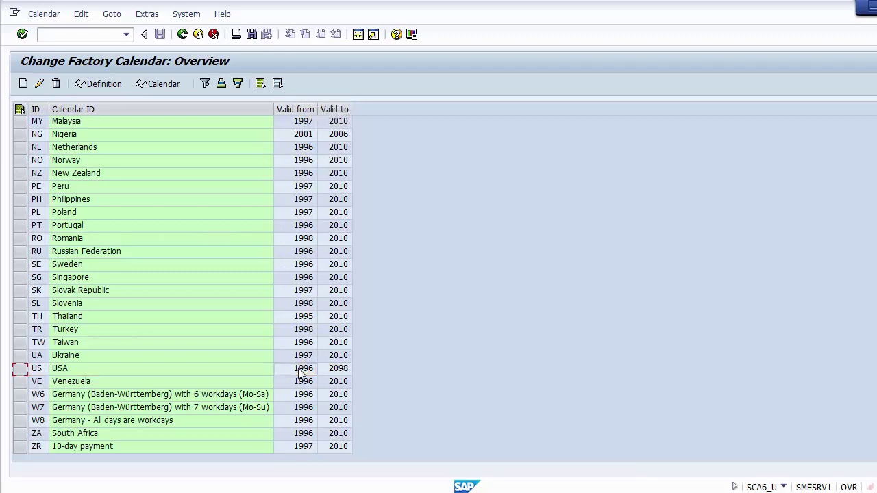
click(336, 370)
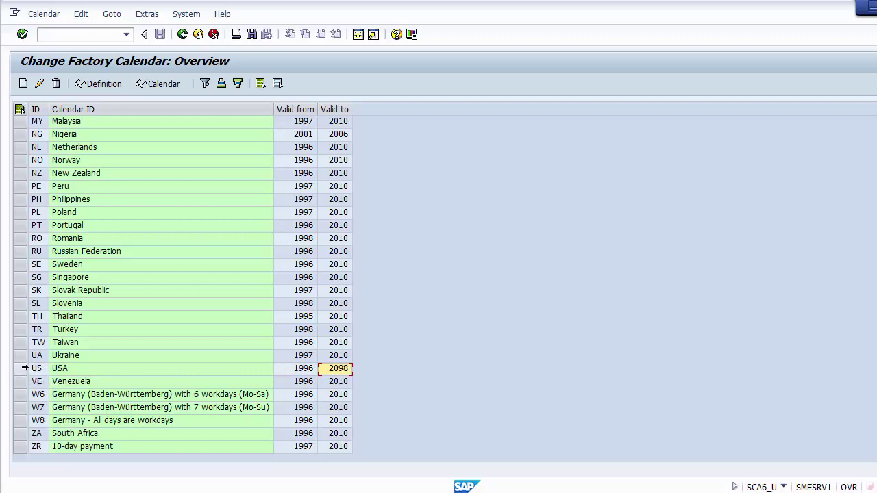
click(20, 368)
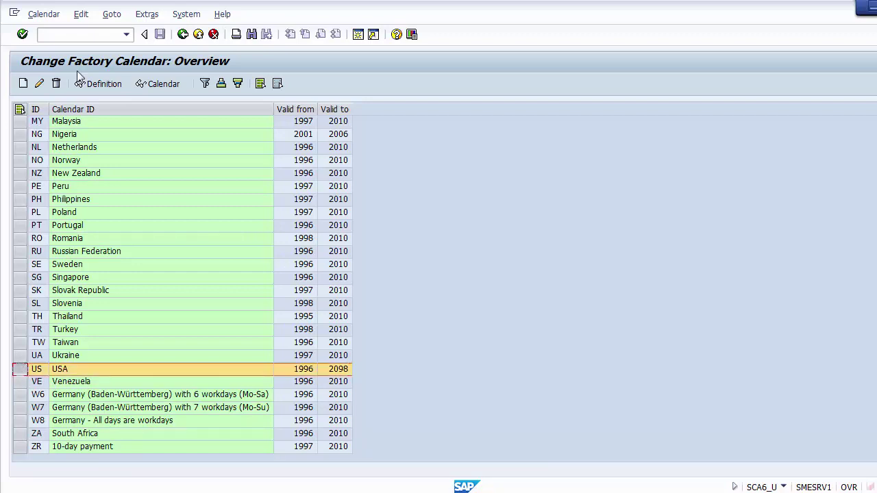
click(38, 84)
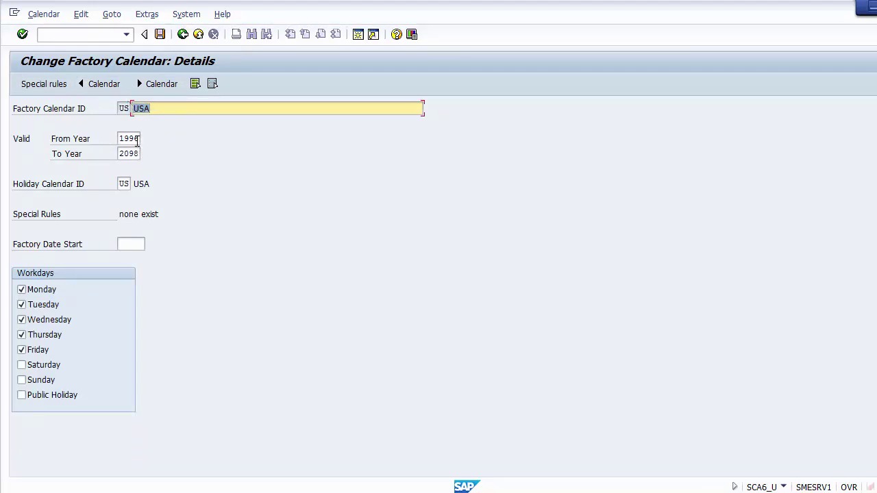
Check the USA factory calendar's validity years and holiday calendar ID, and return to the SAP calendar main menu.
click(137, 139)
click(137, 155)
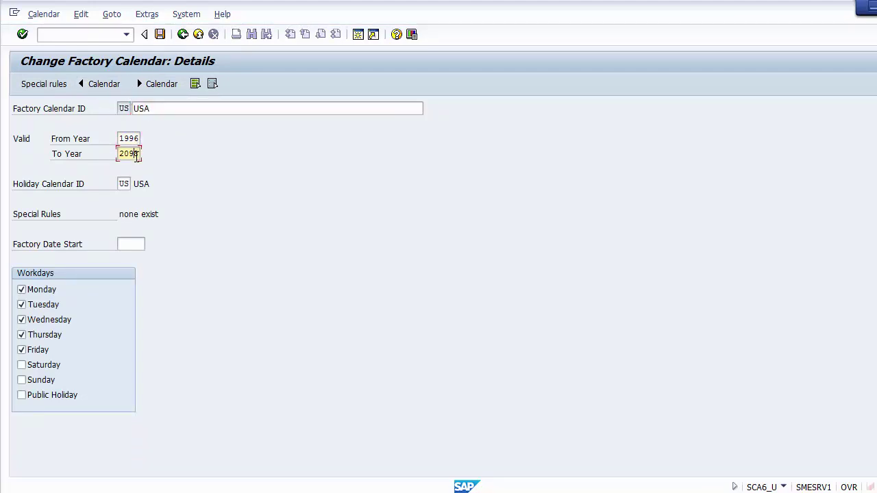
click(123, 187)
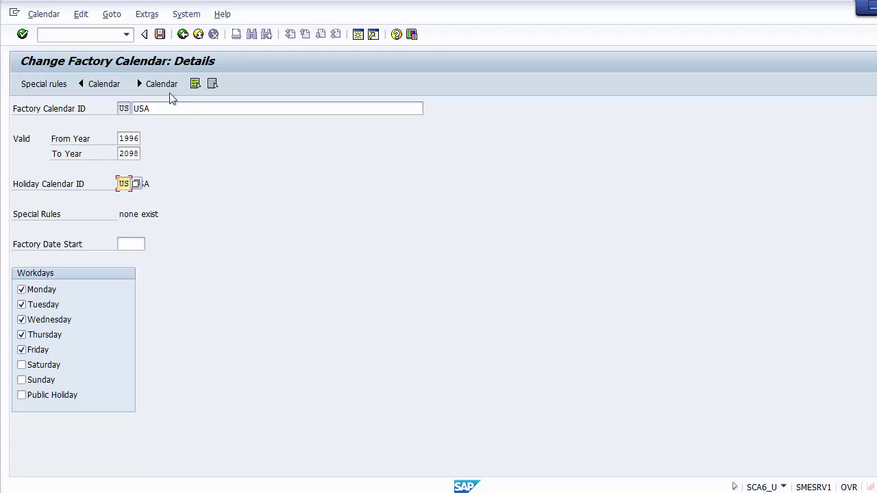
click(183, 34)
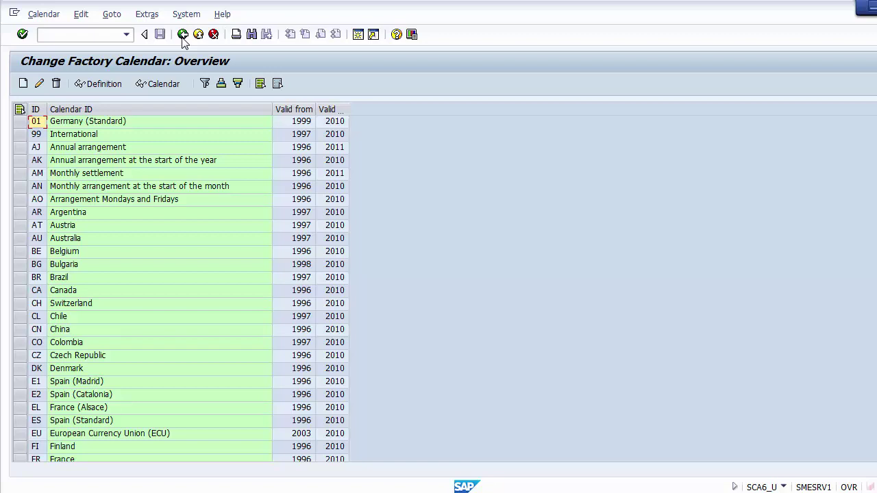
click(183, 38)
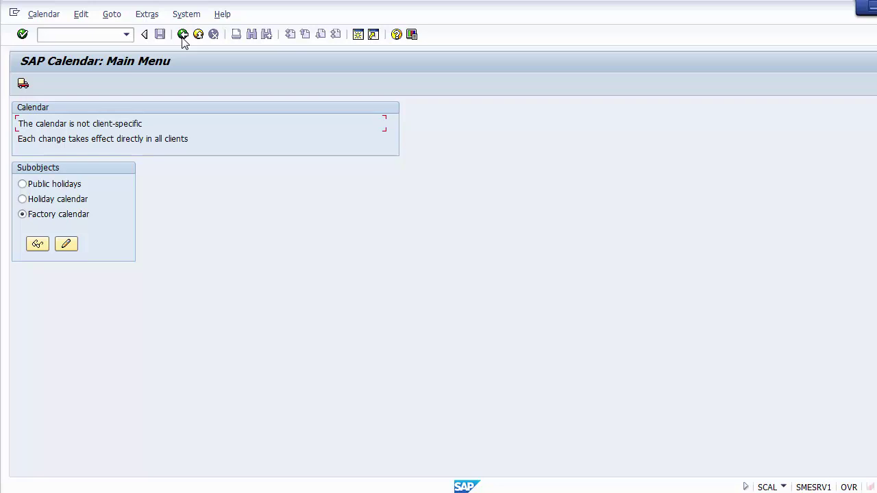
Open the holiday calendars in change mode, review the USA calendar's details, and exit.
click(65, 201)
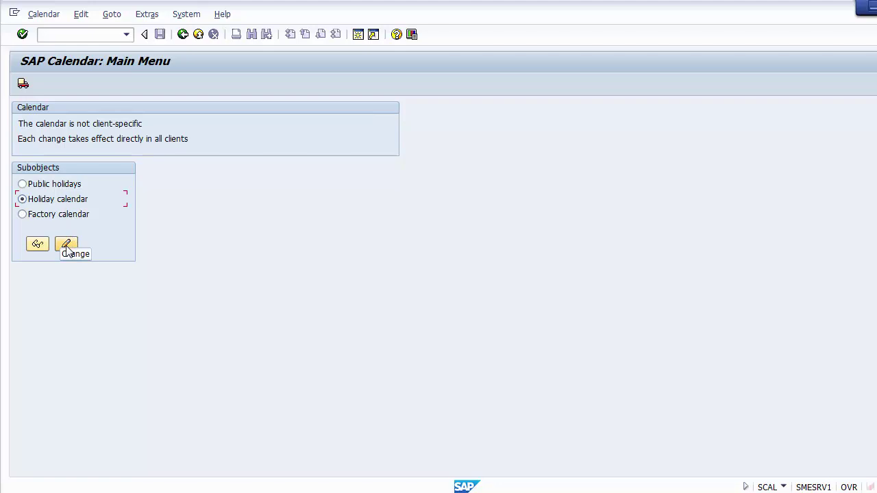
click(66, 245)
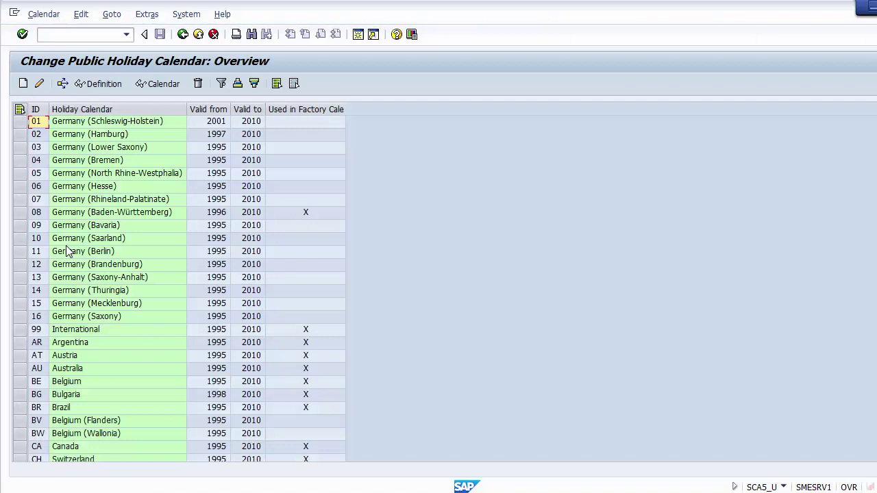
click(246, 396)
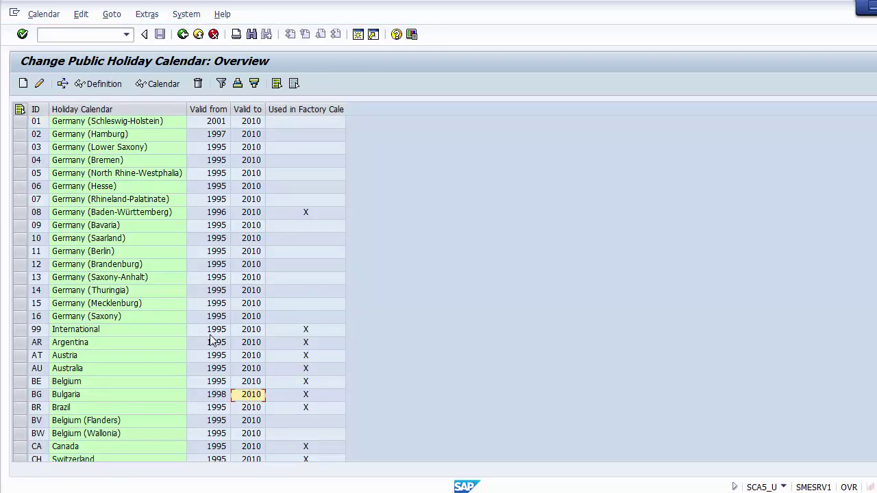
scroll(211, 340, down, 15)
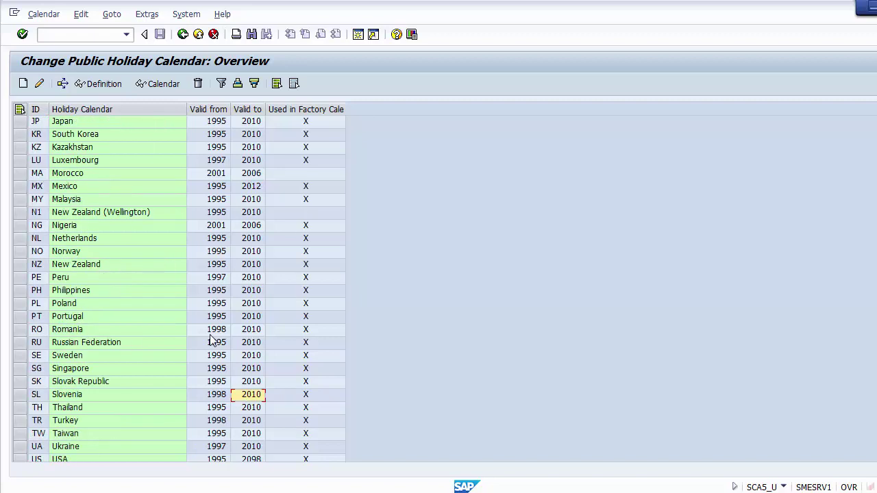
key(Down)
key(Down)
key(Down)
key(Down)
key(Down)
key(Down)
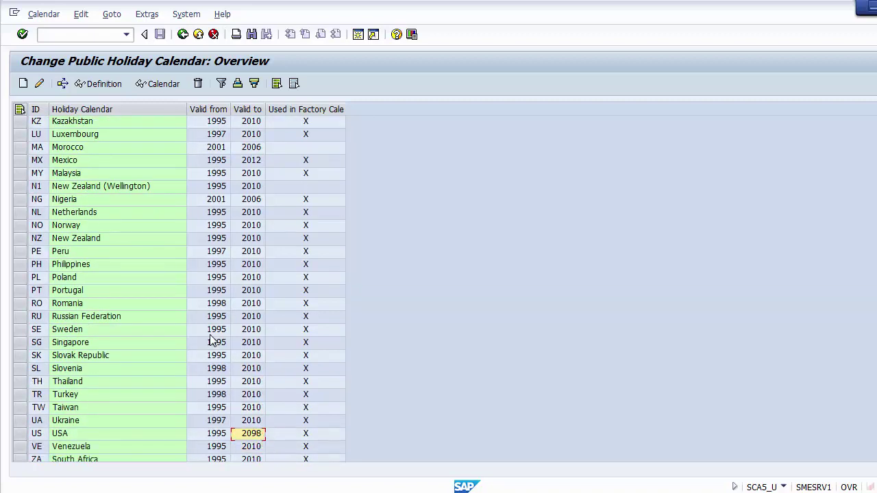
click(19, 433)
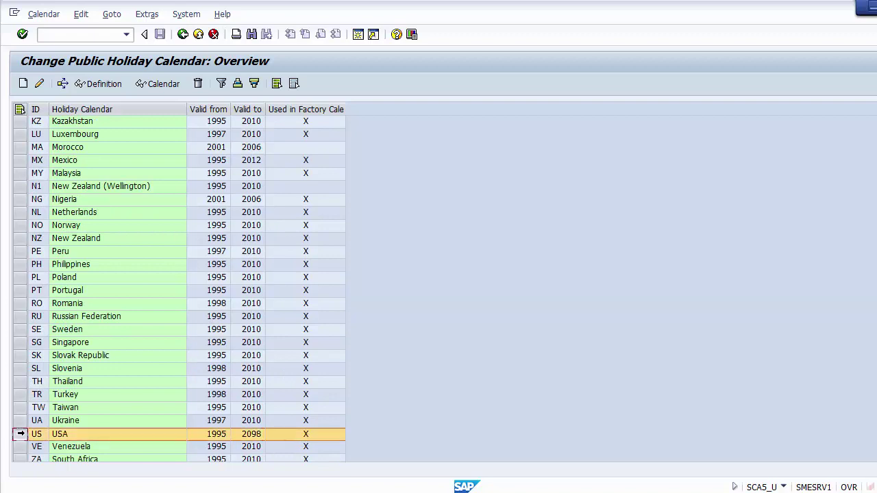
click(39, 83)
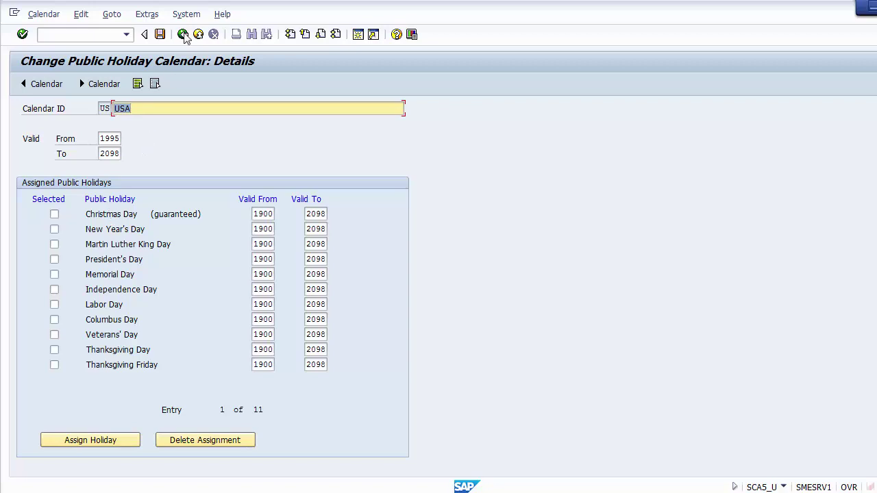
click(198, 35)
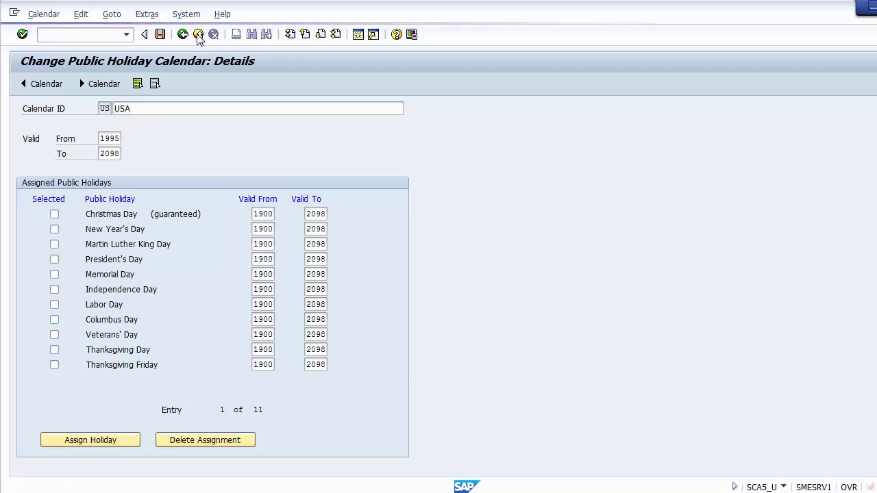
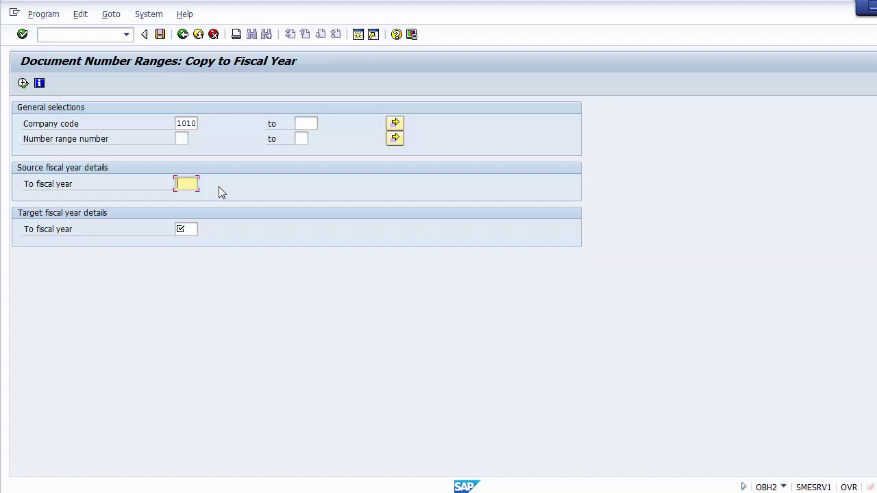
Copy the document number ranges of company code 1010 from fiscal year 2014 to 2015 and confirm the settings change.
text(204)
key(Down)
key(Return)
key(Tab)
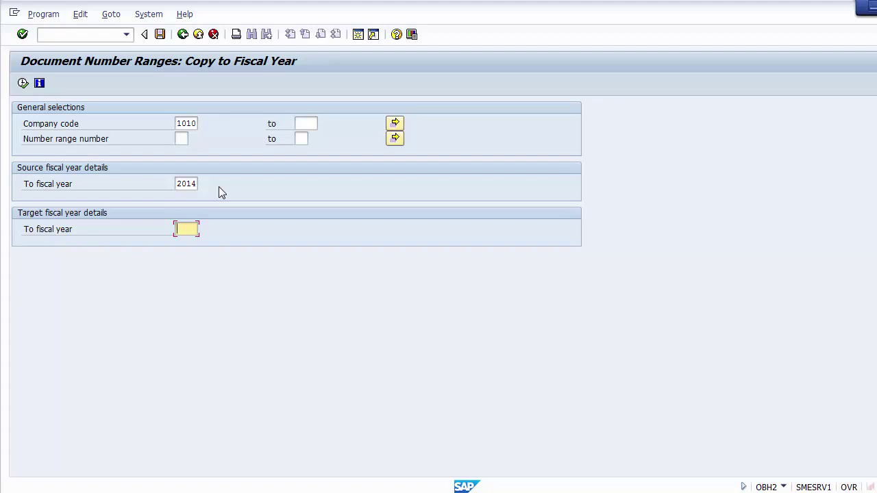
text(2015)
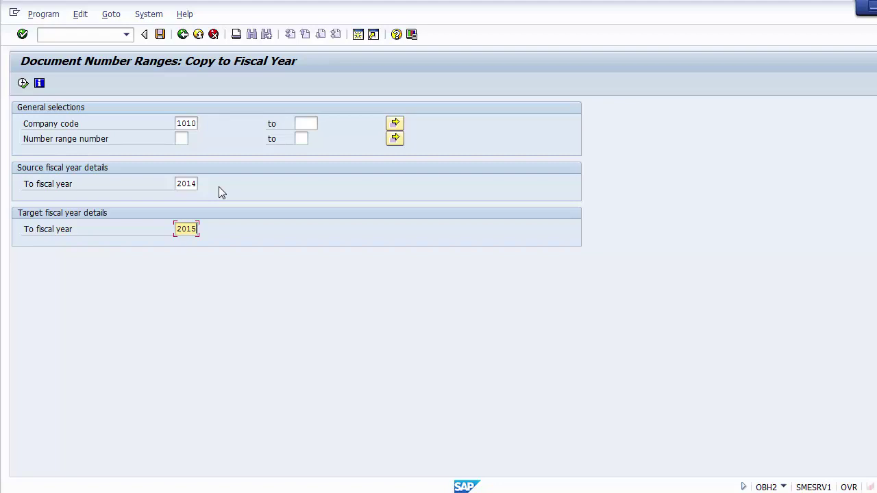
click(23, 84)
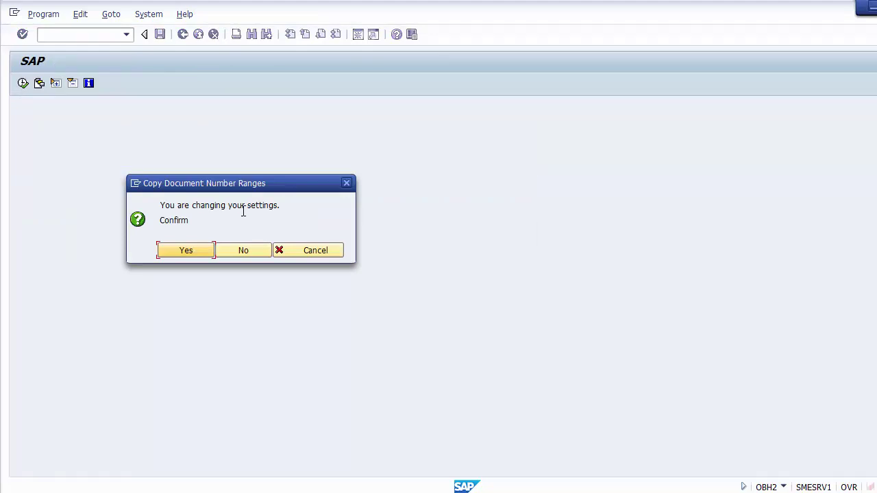
click(186, 250)
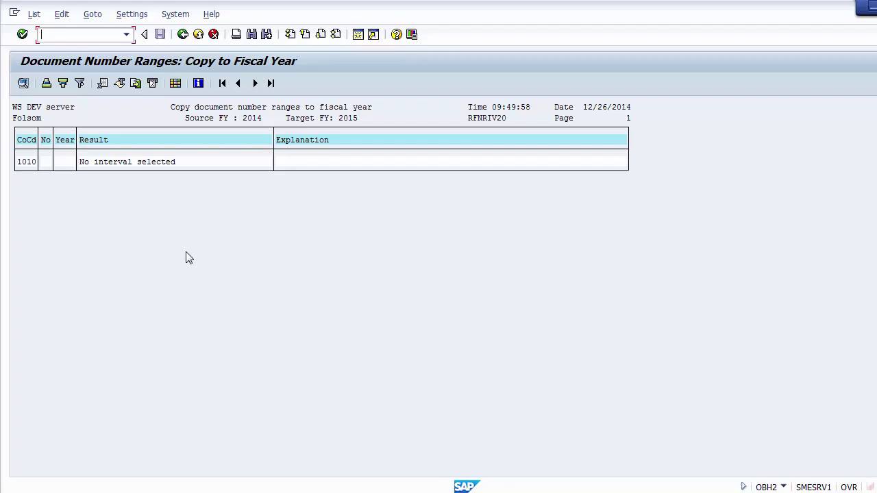
Switch to SAP Logon and start a connection to the IDES BEEN system.
click(83, 33)
mouse_move(359, 490)
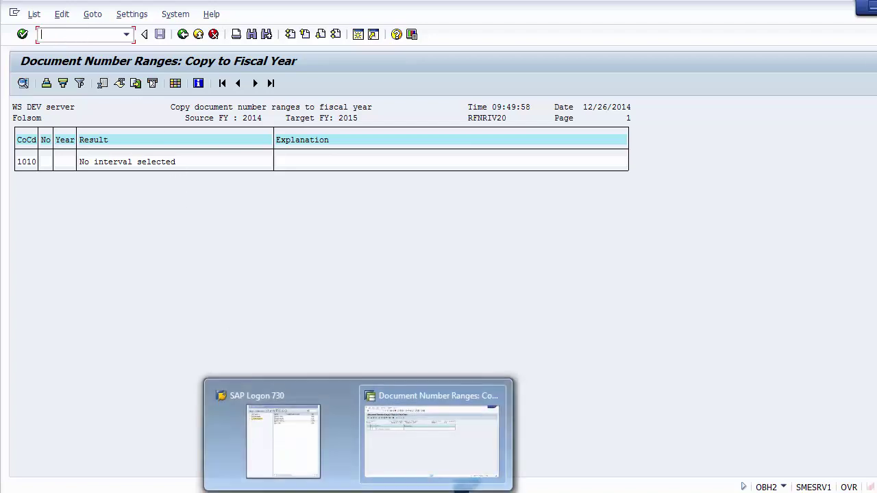
click(300, 432)
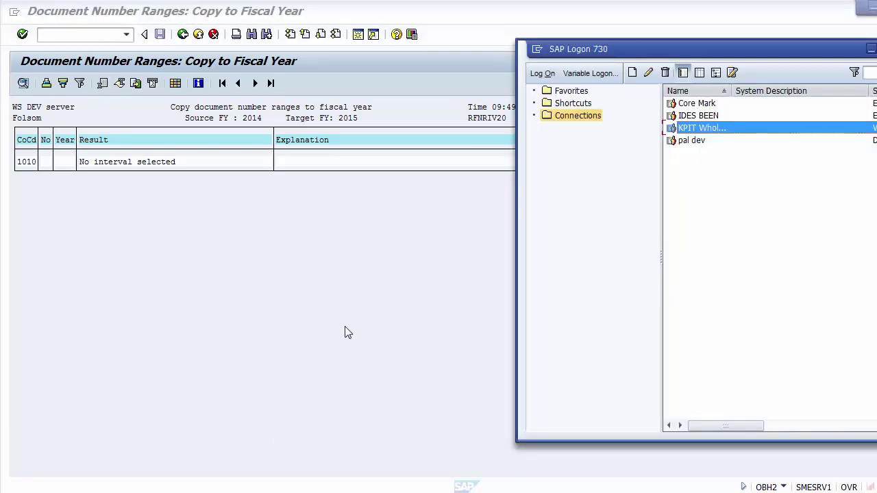
click(701, 115)
key(Return)
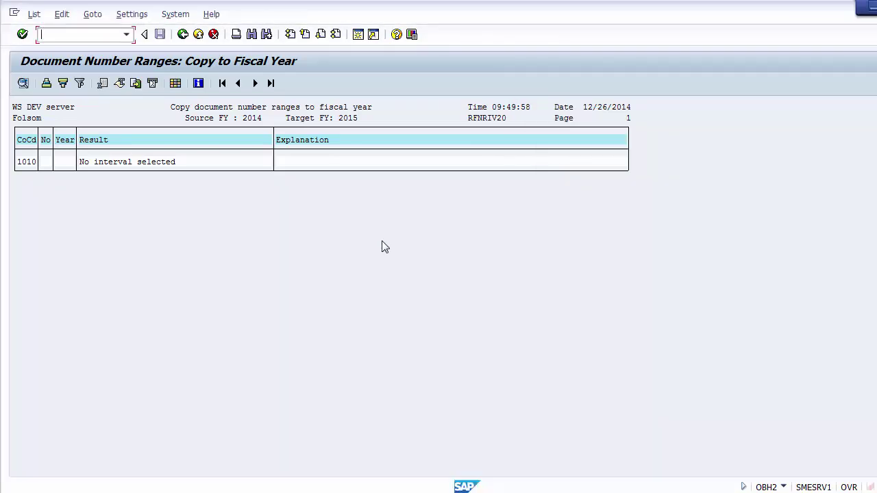
Log on to client 800 of the IDES system as user10 with the account password.
key(Down)
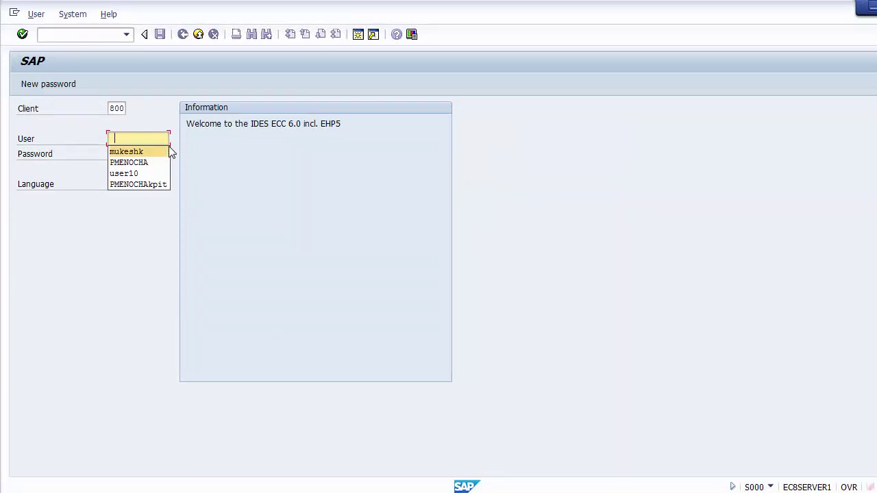
key(Down)
key(Down)
key(Return)
key(Tab)
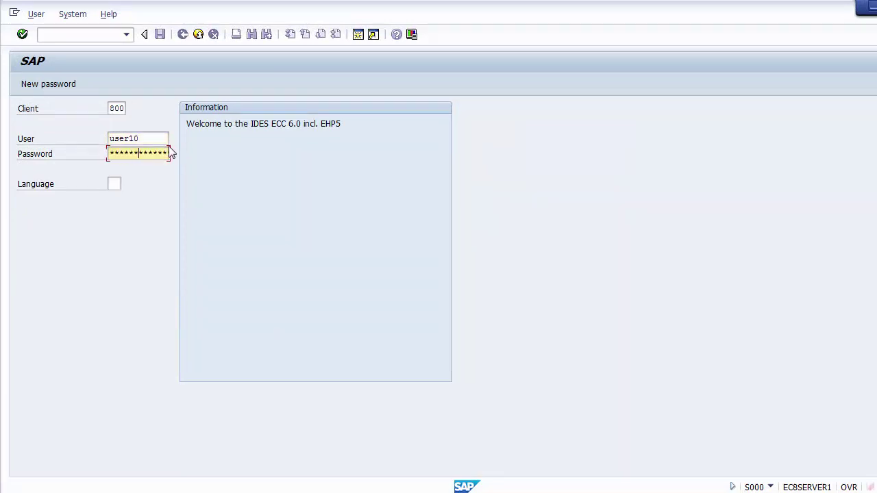
key(Return)
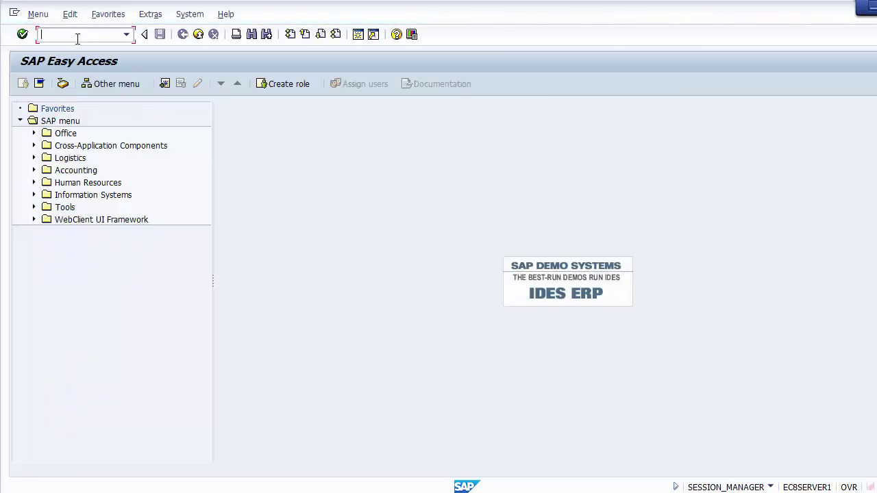
Open transaction OBH2 and acknowledge the notice on transporting number range intervals.
text(opbhd)
key(BackSpace)
key(BackSpace)
key(BackSpace)
key(BackSpace)
key(BackSpace)
text(obh2)
key(Return)
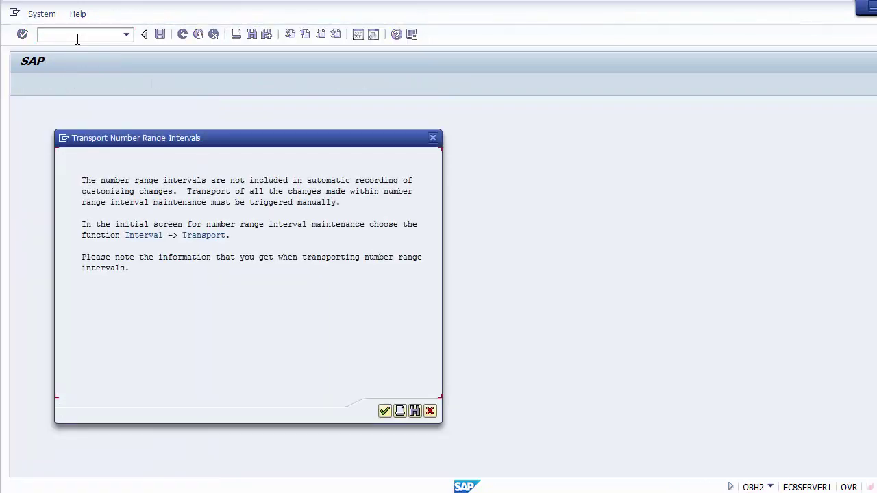
click(385, 410)
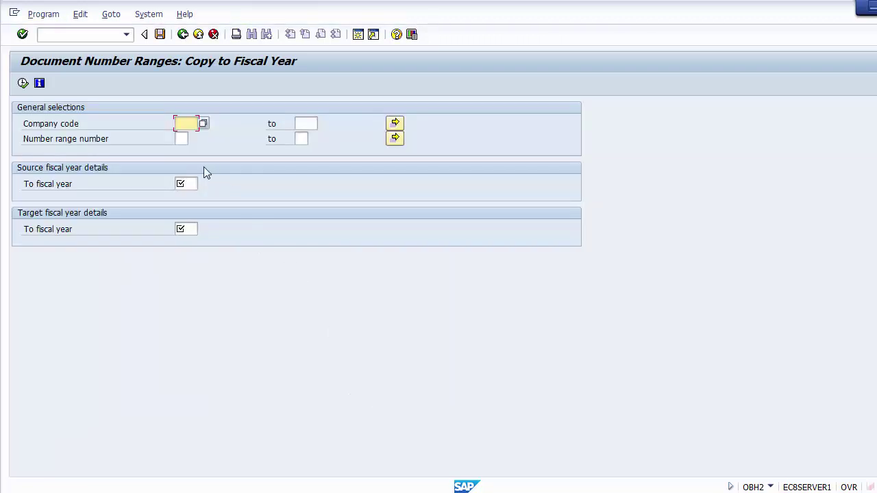
Copy the document number ranges of company code 1200 from fiscal year 2014 to 2015 and confirm the settings change.
text(1200)
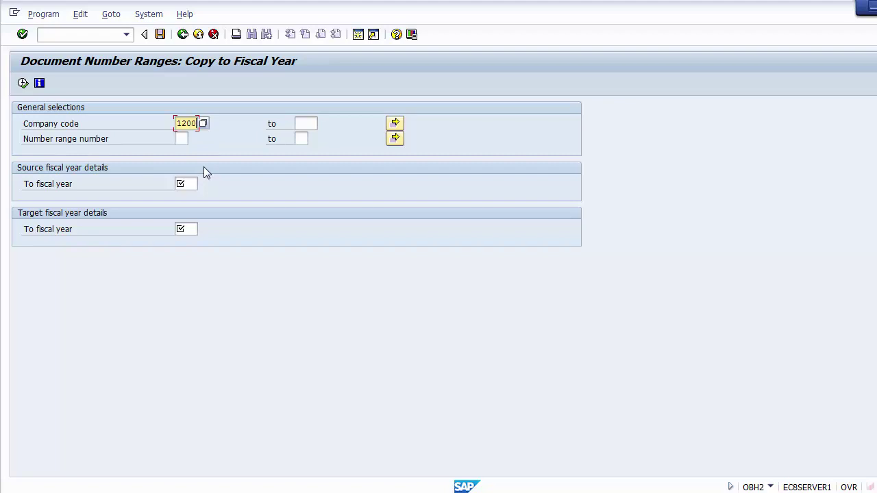
key(Tab)
key(Tab)
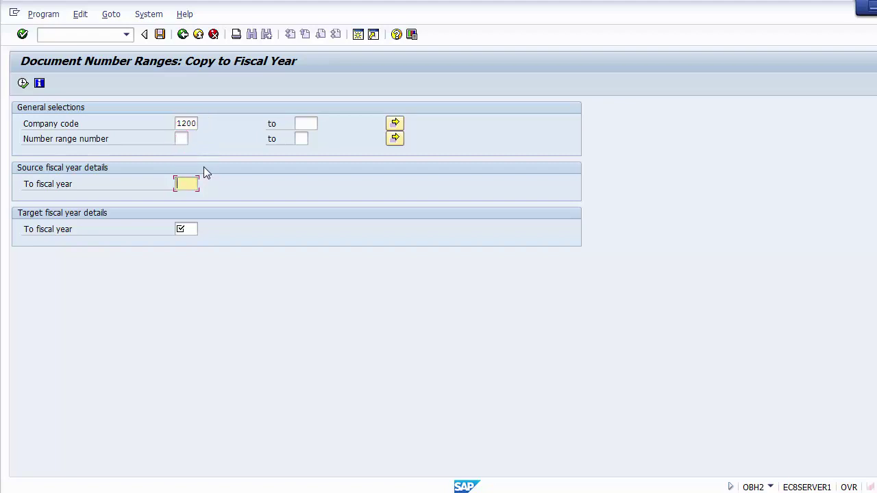
text(2014)
key(Tab)
text(2015)
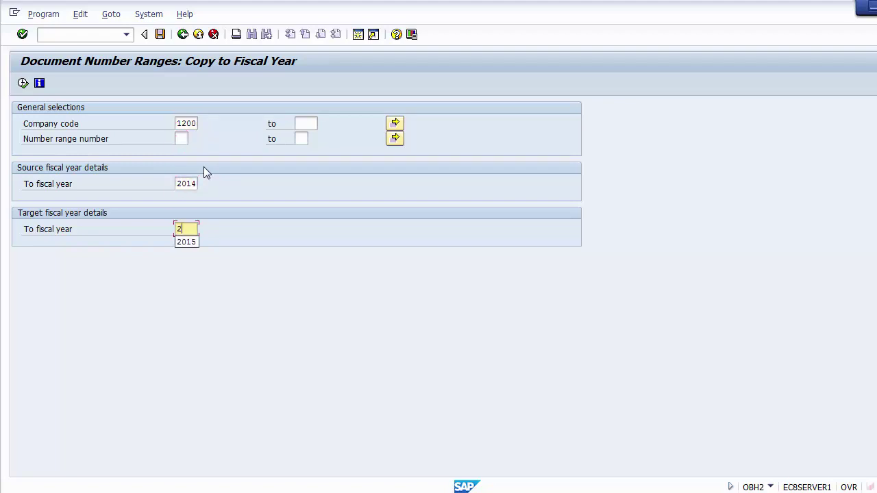
click(22, 83)
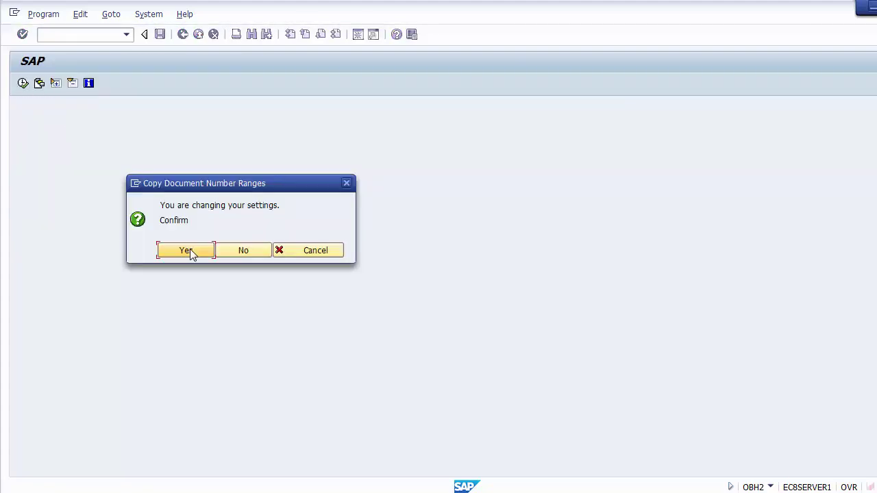
click(189, 249)
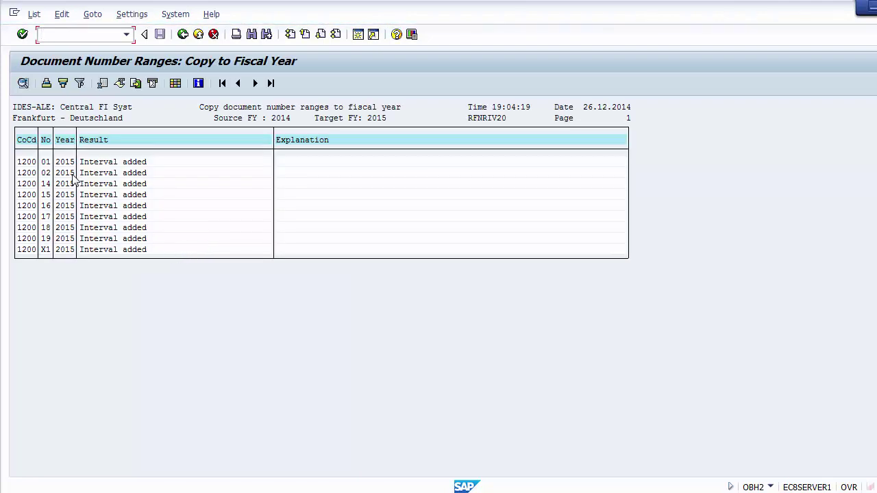
Review the number, year and result of the copied intervals, and return to the SAP Easy Access menu.
click(95, 163)
click(44, 164)
click(47, 250)
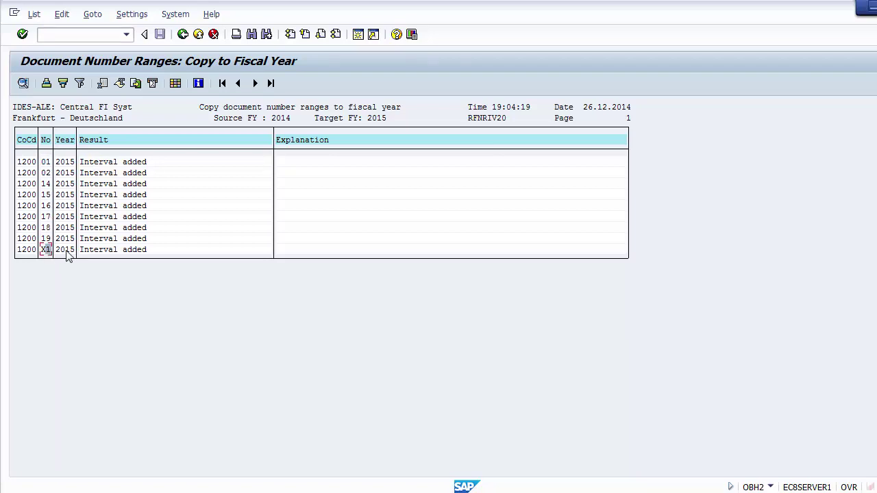
click(62, 163)
click(90, 165)
click(134, 165)
click(198, 34)
click(198, 34)
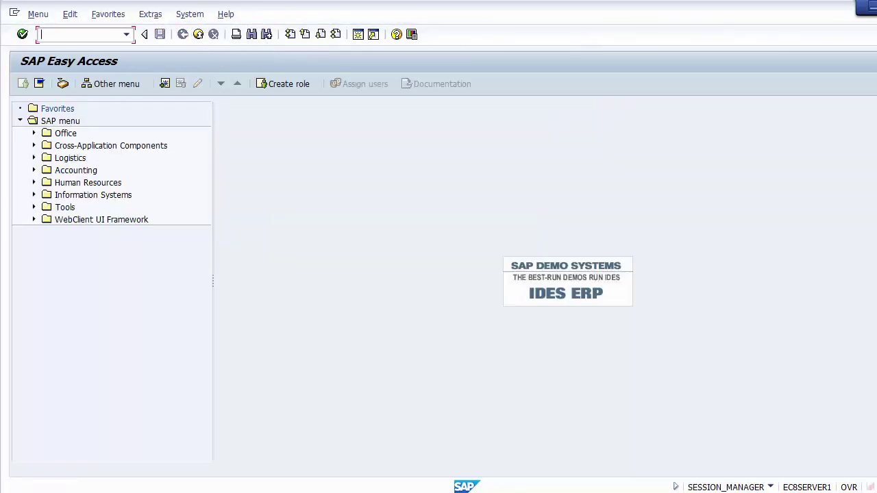
Switch from the PowerPoint slide back to the IDES SAP session and open transaction F.07.
mouse_move(315, 492)
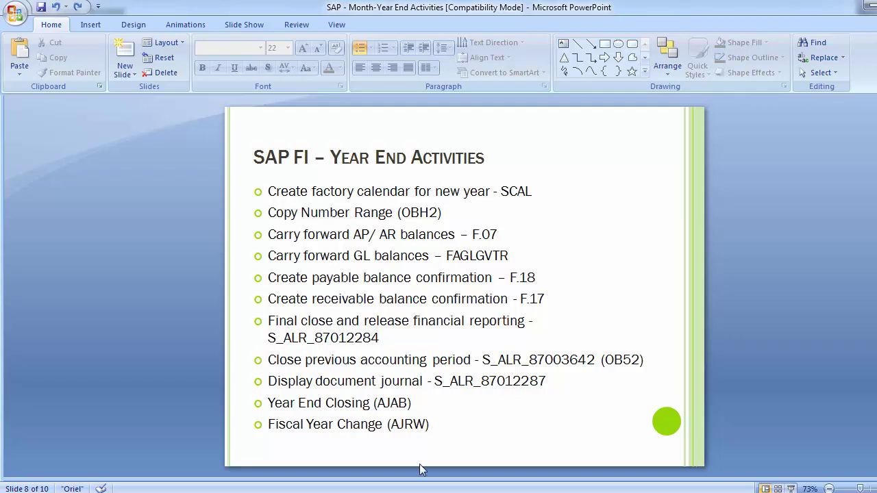
mouse_move(409, 464)
click(465, 448)
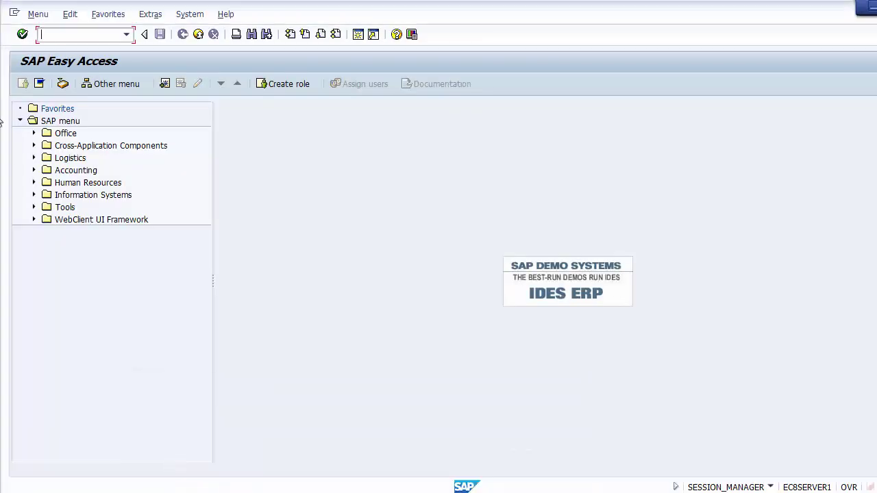
text(f.07)
key(Return)
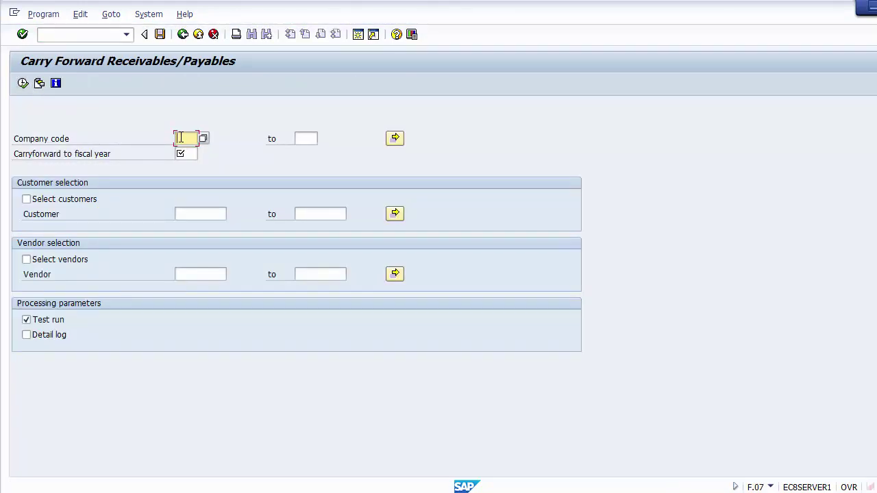
Enter company code 1200 and carryforward to fiscal year 2015 for the receivables/payables carryforward.
text(1200)
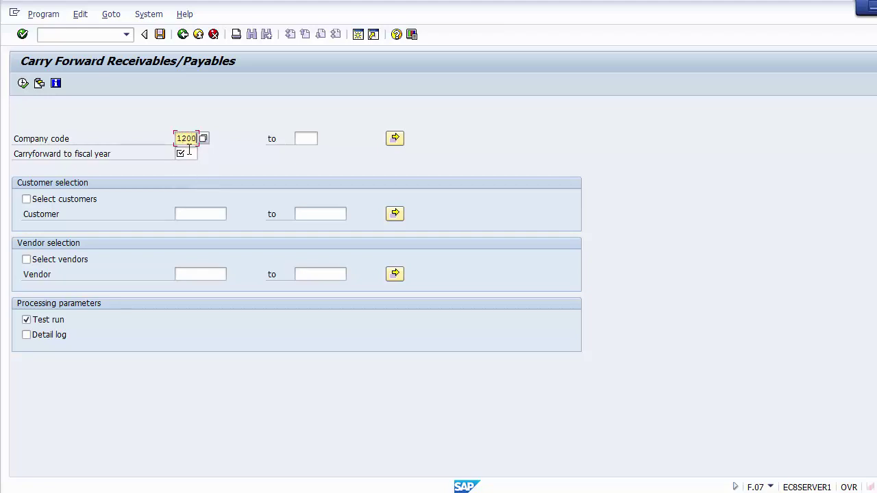
click(190, 154)
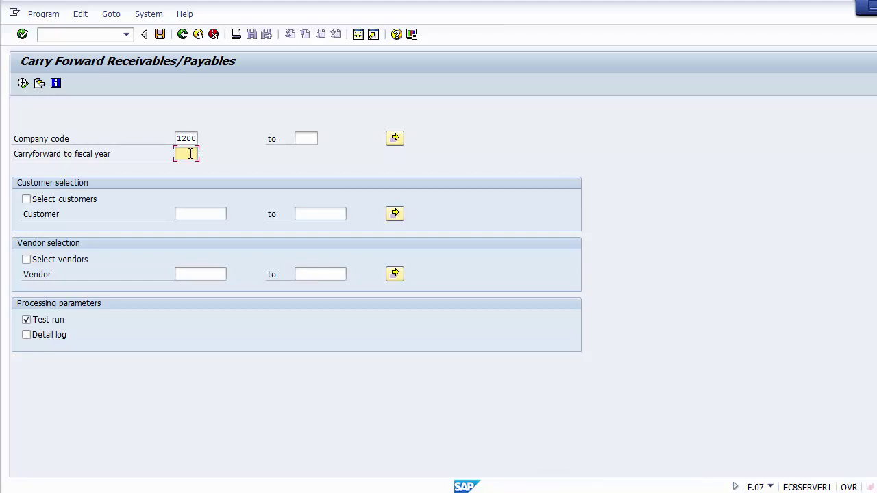
text(2015)
drag(177, 153, 202, 156)
Include customers and vendors in the carryforward, try to execute it as a test run, and turn off the Test run option.
click(77, 203)
click(45, 262)
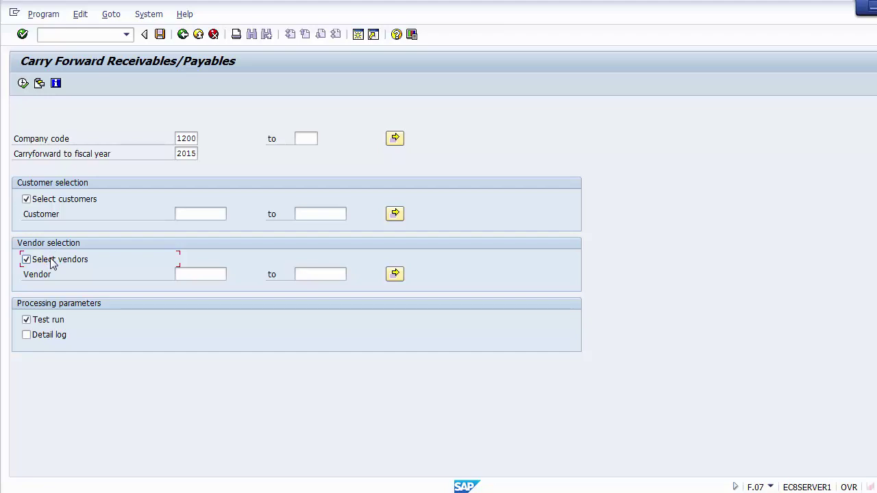
click(53, 264)
click(50, 264)
click(23, 83)
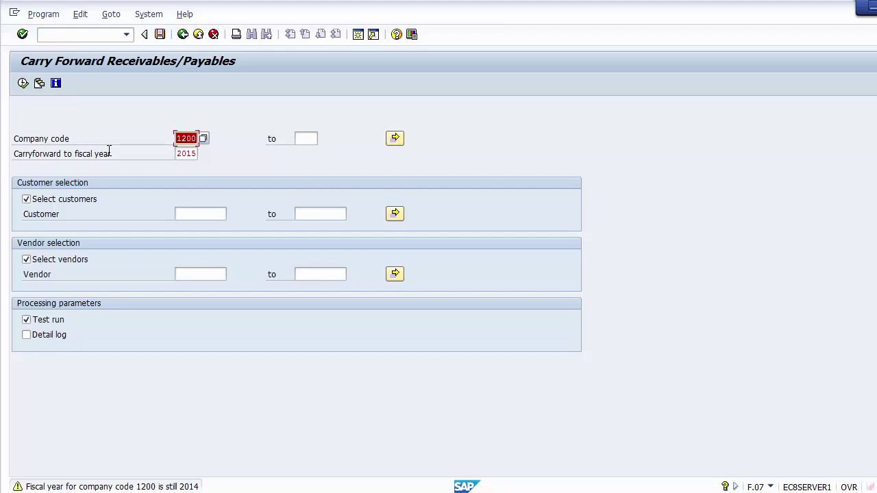
click(57, 325)
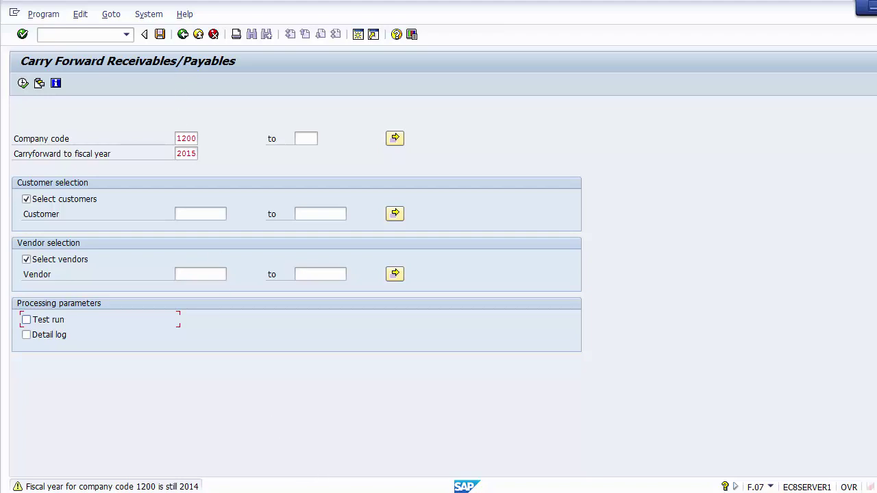
Switch to the PowerPoint slide and look up the transaction code for carrying forward GL balances.
mouse_move(400, 490)
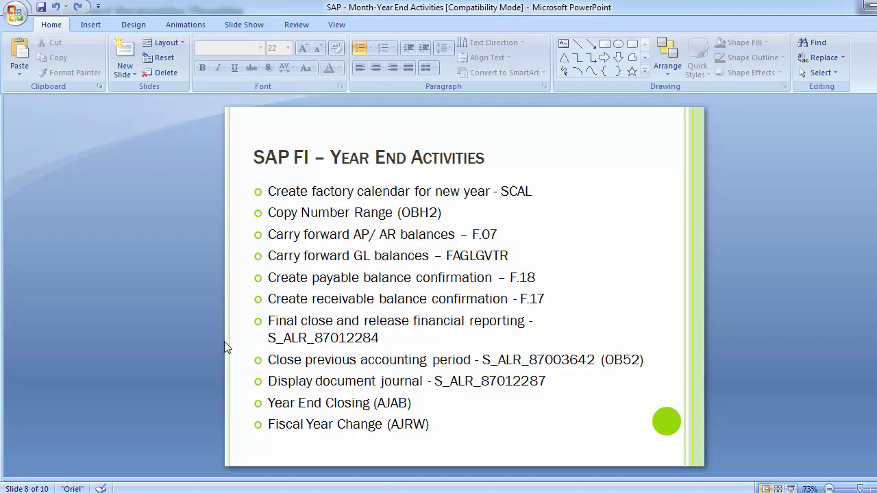
drag(447, 255, 518, 256)
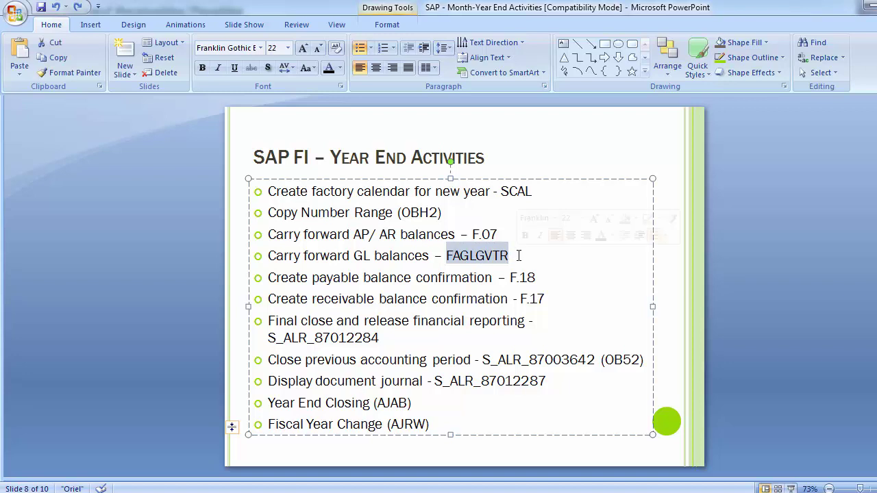
click(140, 289)
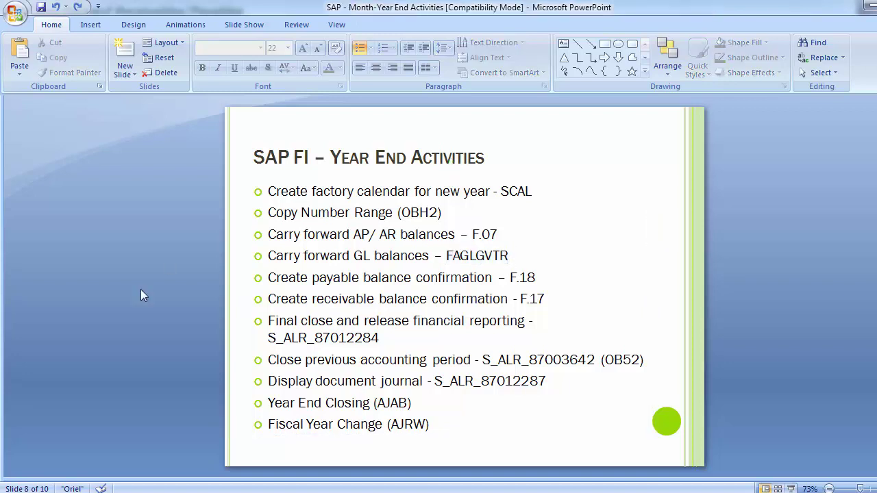
Switch back to the SAP session, leave the receivables/payables carryforward, and open transaction FAGLGVTR.
mouse_move(358, 490)
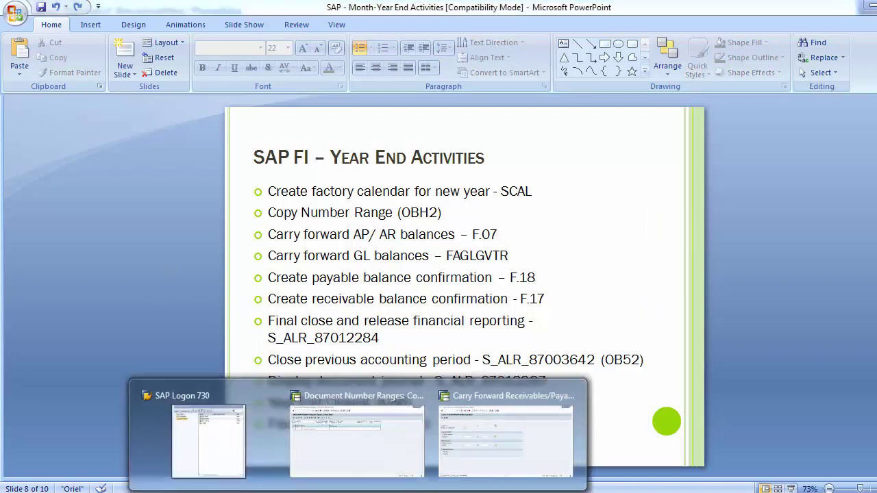
click(496, 453)
click(96, 35)
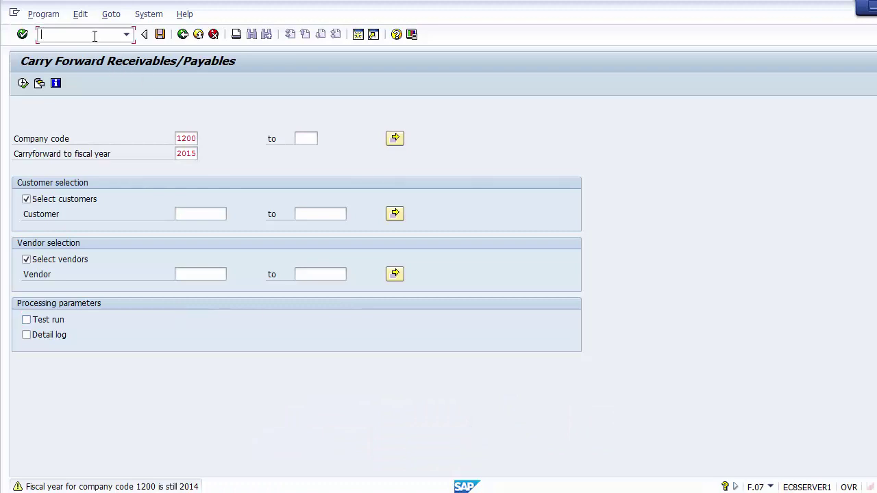
click(198, 35)
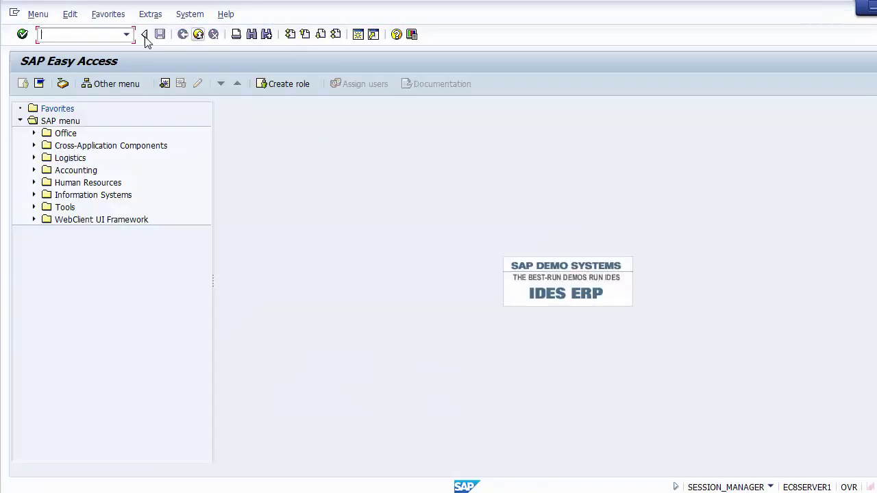
text(FAGLGVTR)
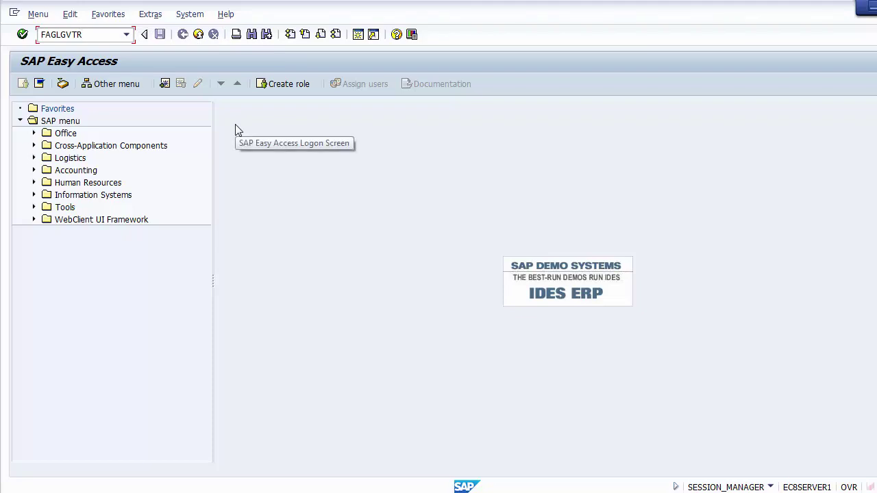
key(Return)
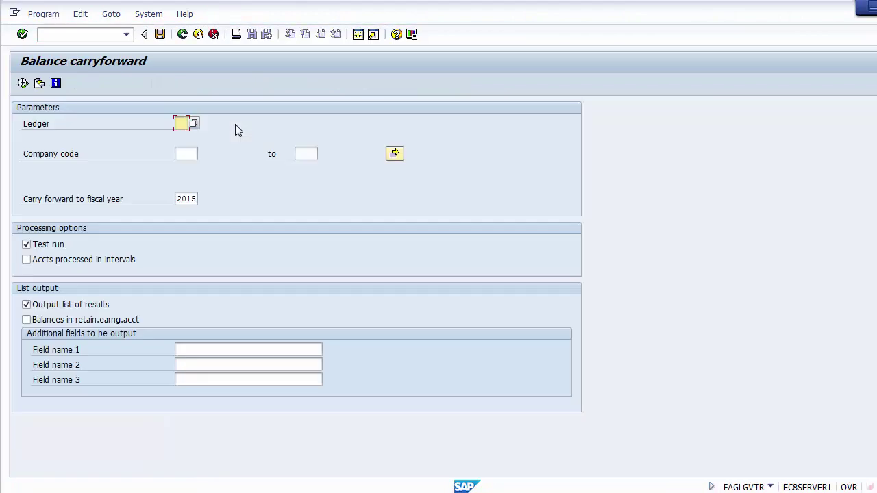
Select leading ledger 0L and company code 1200 for the balance carryforward to fiscal year 2015.
click(193, 124)
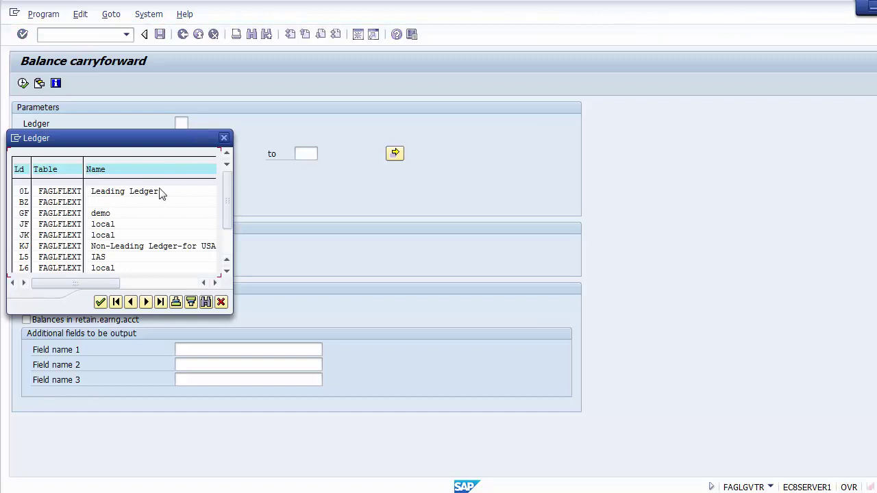
click(125, 194)
click(25, 193)
double_click(24, 194)
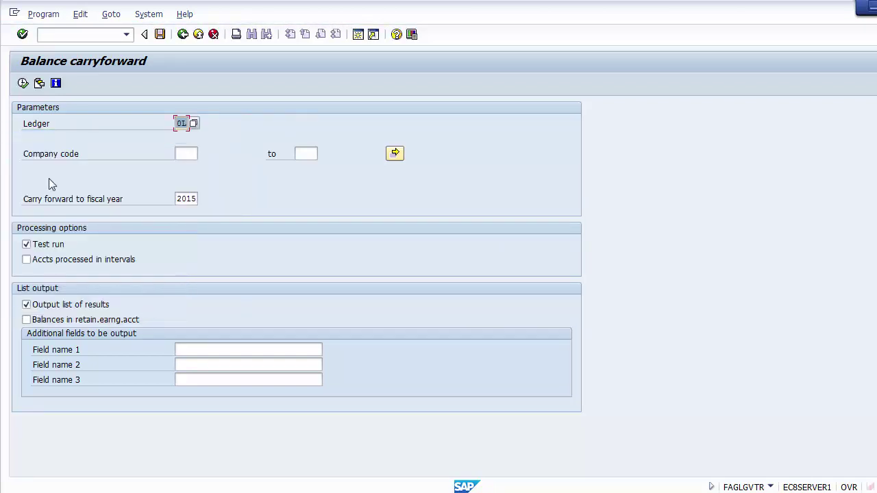
click(186, 155)
text(1200)
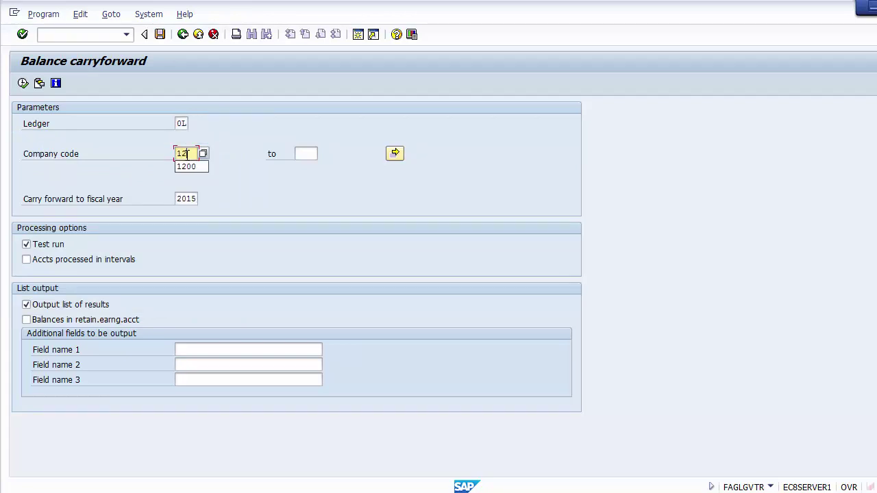
click(183, 199)
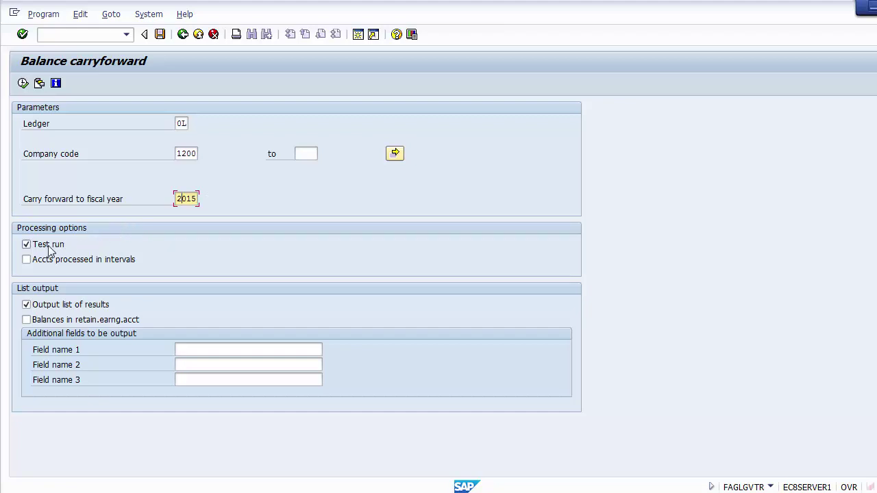
Execute the balance carryforward as a test run and check the completion message and processing type in its log.
click(22, 84)
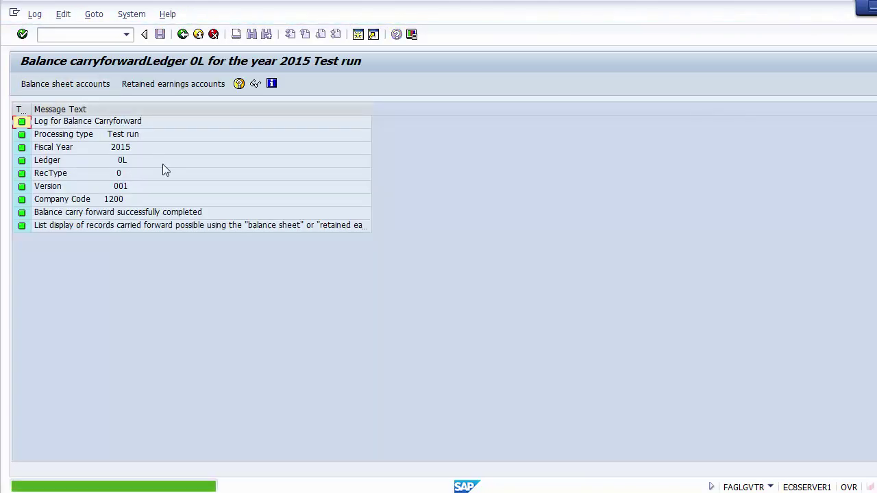
click(93, 214)
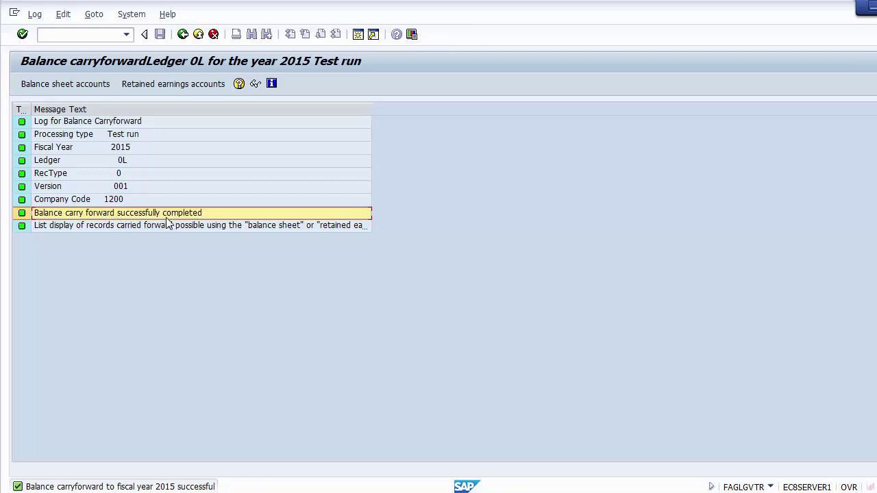
click(134, 137)
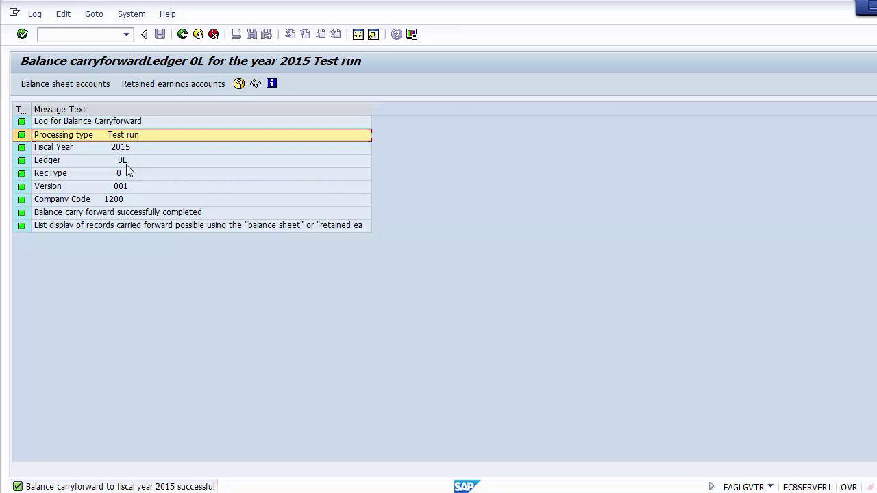
Rerun the ledger 0L balance carryforward to 2015 with the test run option off, check its log, and return to the selection screen.
click(182, 34)
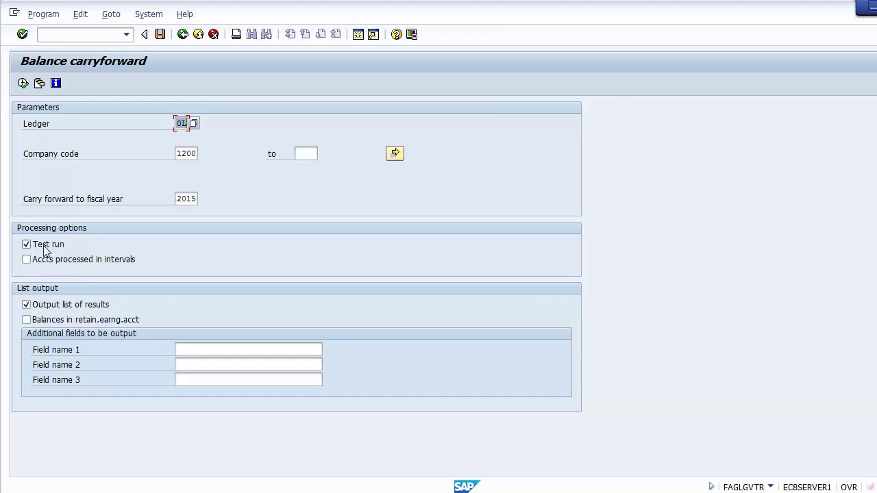
click(44, 250)
click(23, 83)
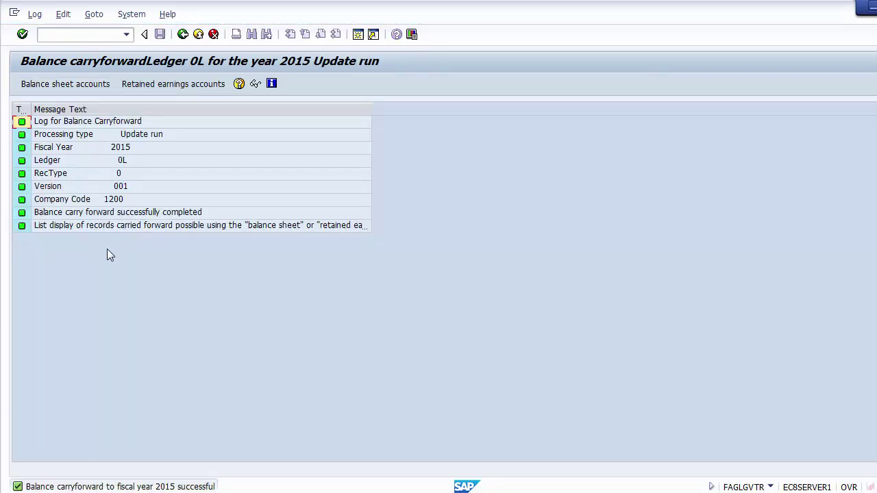
click(124, 137)
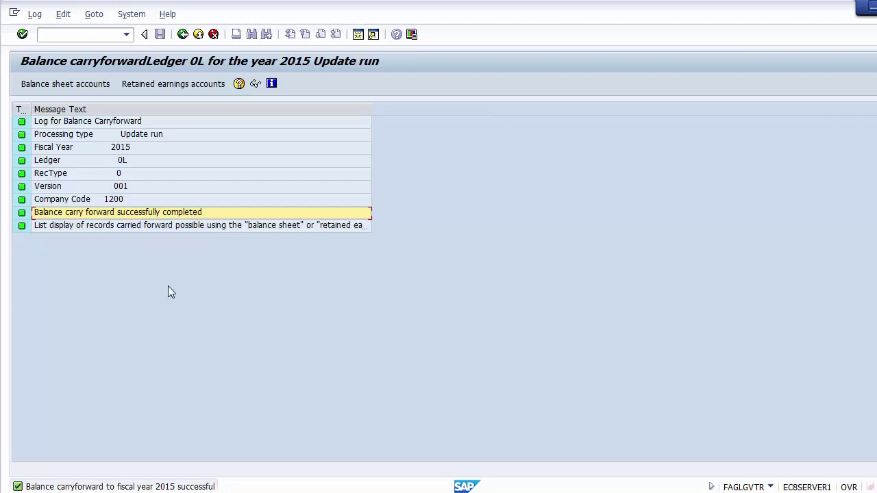
click(182, 35)
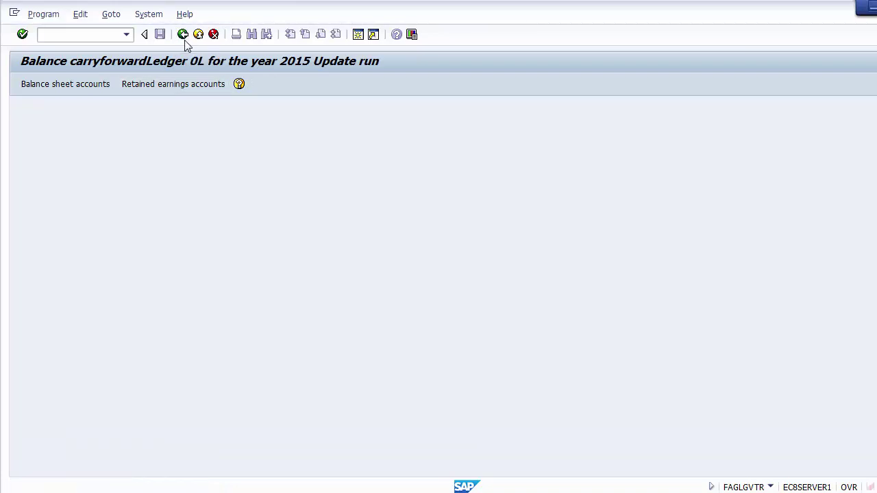
click(184, 36)
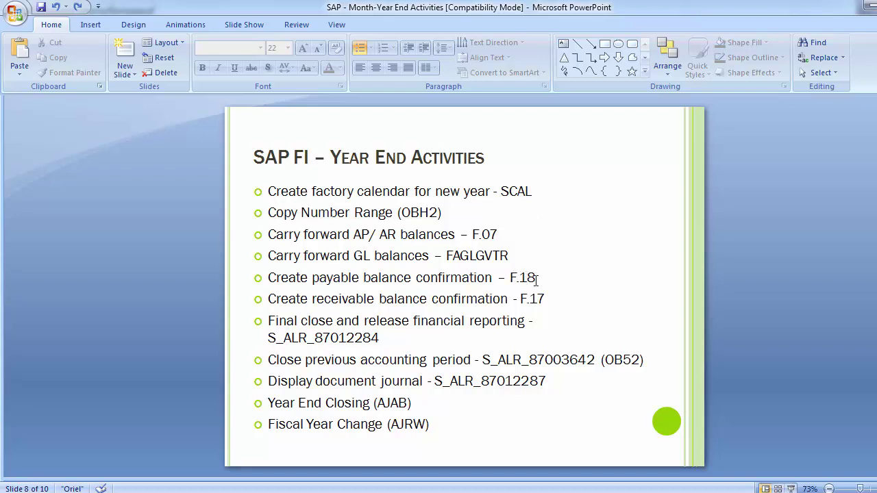
Switch from the PowerPoint slide to the SAP session, leave the balance carryforward, and open transaction F.18.
mouse_move(359, 491)
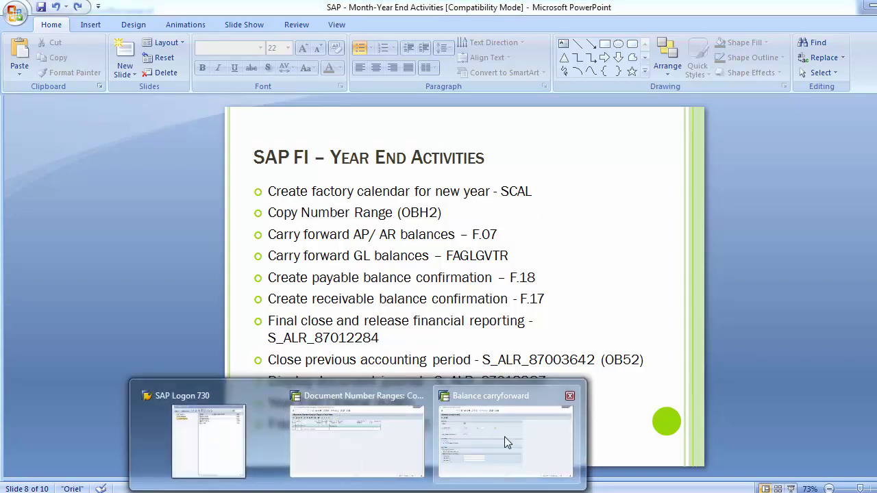
click(505, 437)
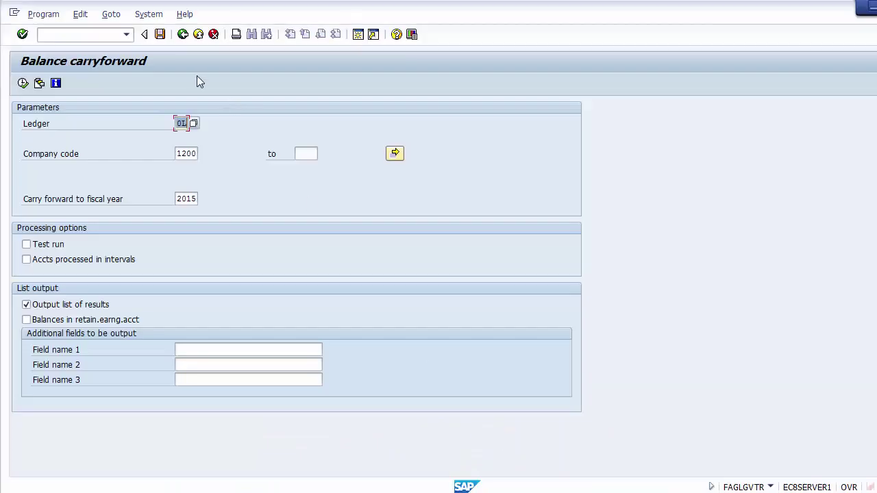
click(197, 39)
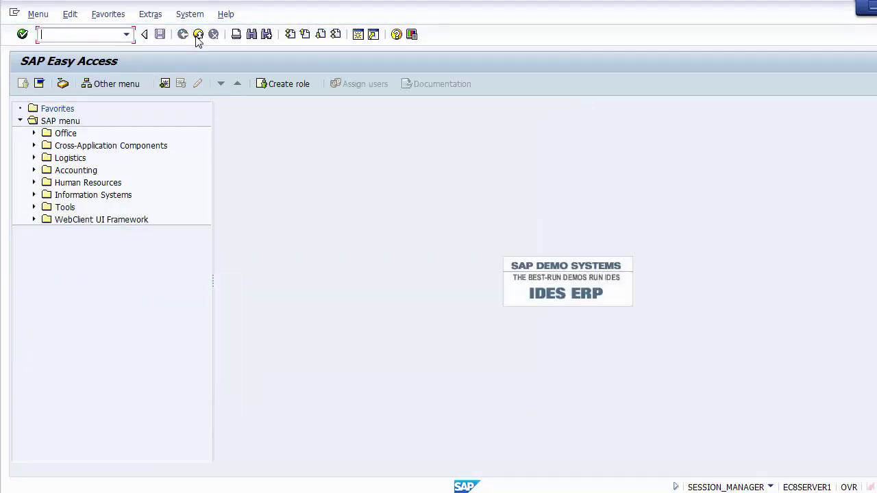
click(85, 36)
text(f.18)
key(Return)
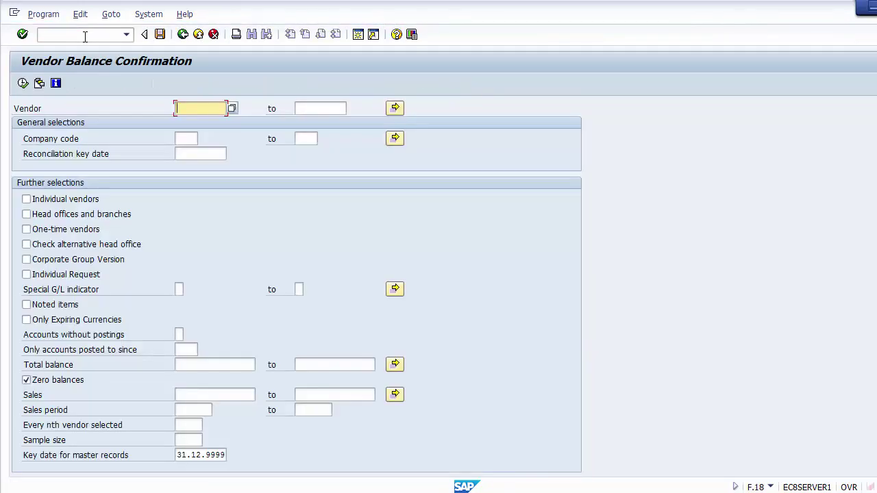
Select the vendor account and company code 1200 for the balance confirmation, and restrict it to individual vendors.
key(BackSpace)
key(Down)
key(Return)
key(Tab)
text(1200)
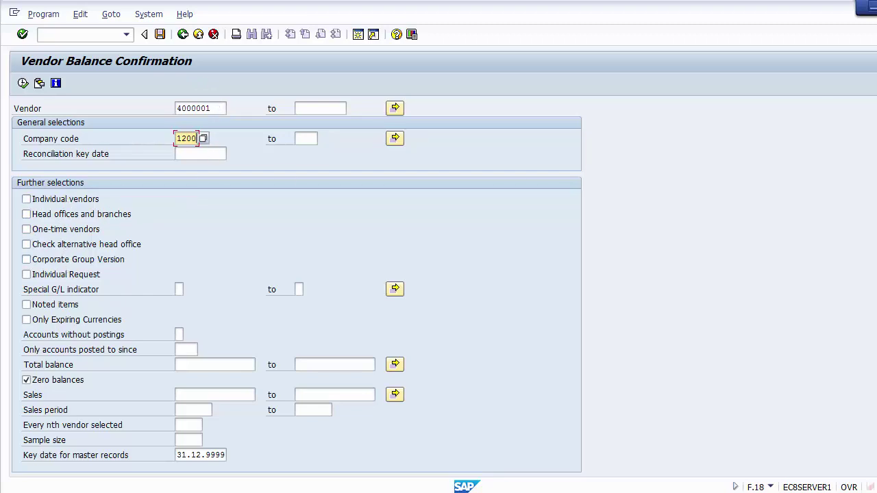
scroll(296, 288, down, 5)
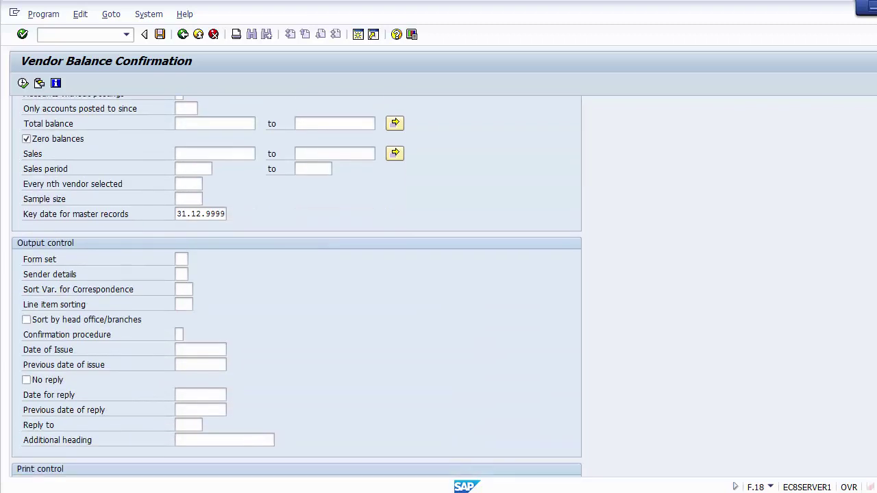
scroll(296, 288, up, 5)
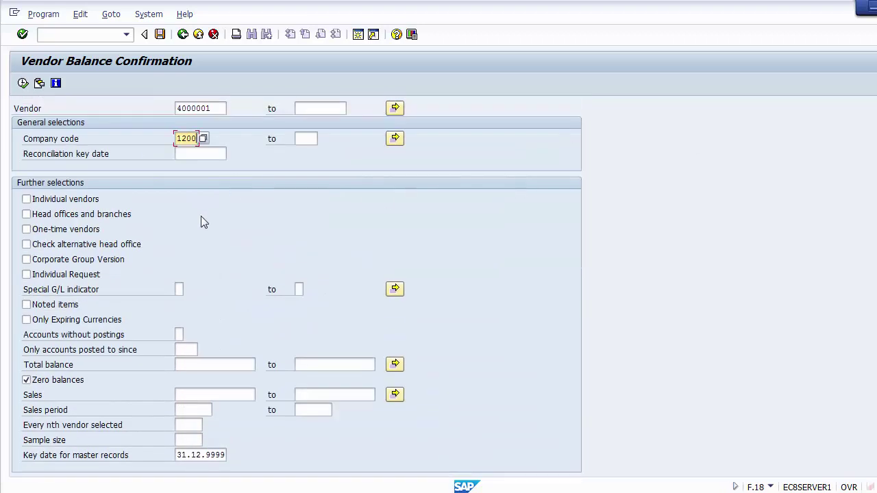
click(77, 200)
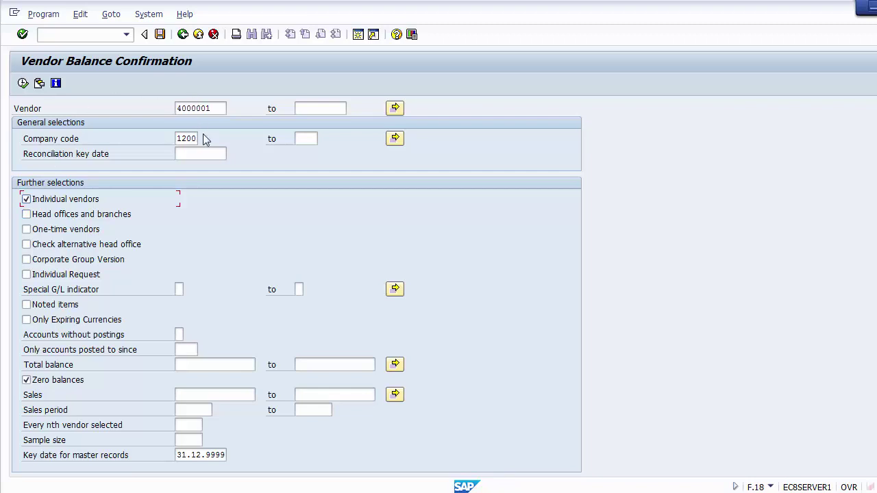
Enter a reconciliation key date in 2015 for the vendor balance confirmation.
click(193, 154)
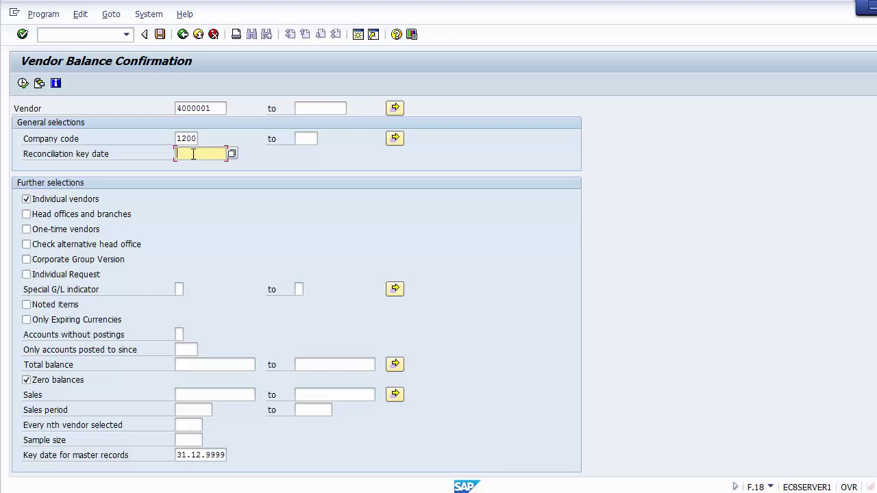
text(31)
text(.)
text(032)
text(.0)
text(201)
text(4)
key(BackSpace)
text(5)
Review the form set options without choosing one, and set the correspondence sort variant to K2, Sort by account number.
scroll(296, 286, down, 7)
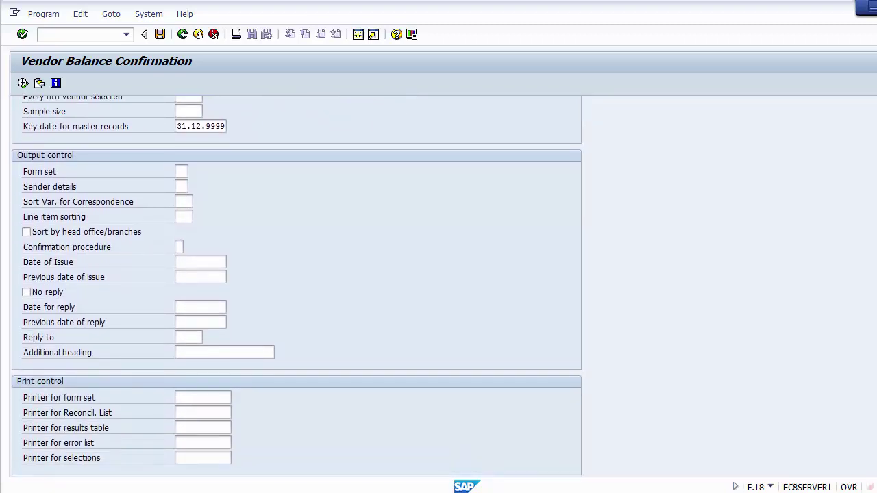
click(181, 172)
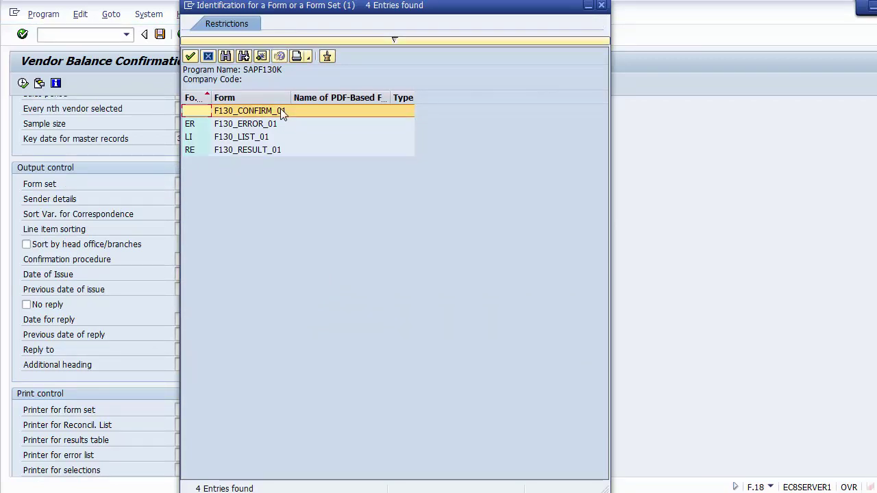
click(601, 6)
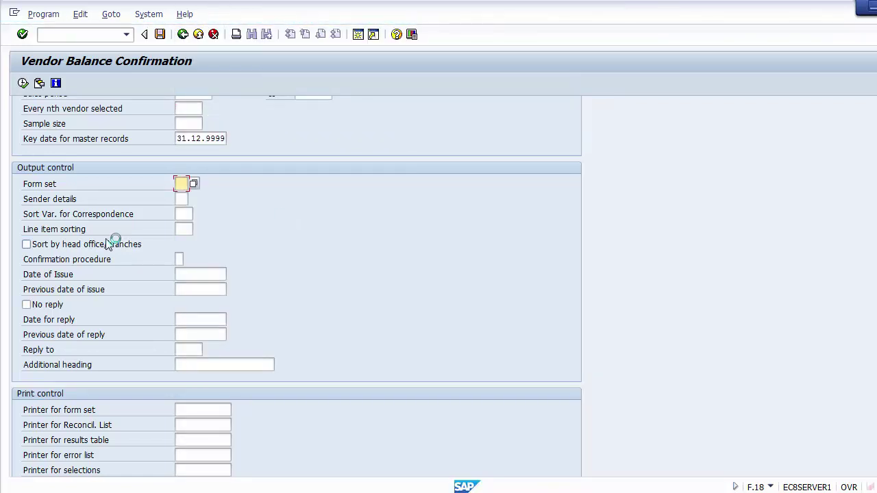
click(183, 214)
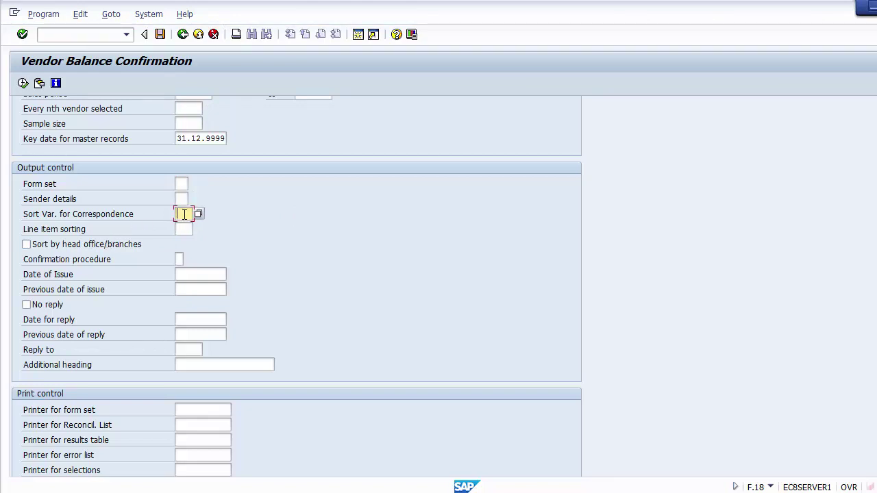
key(F4)
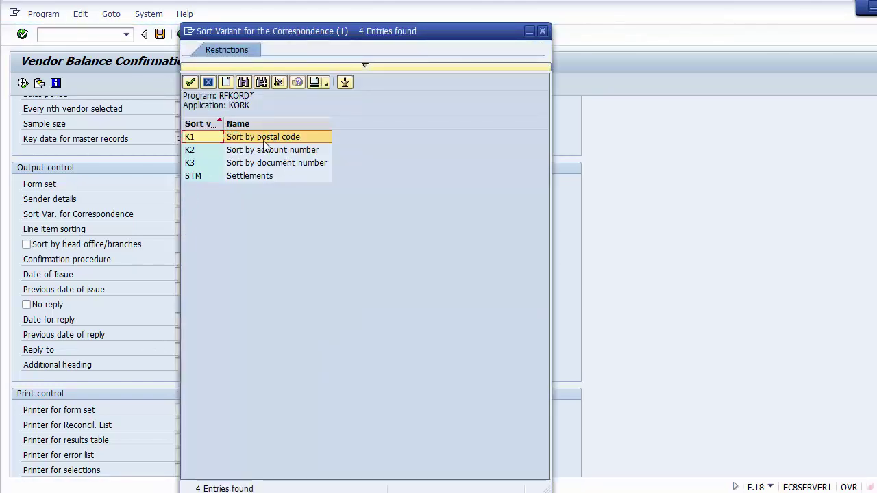
click(275, 155)
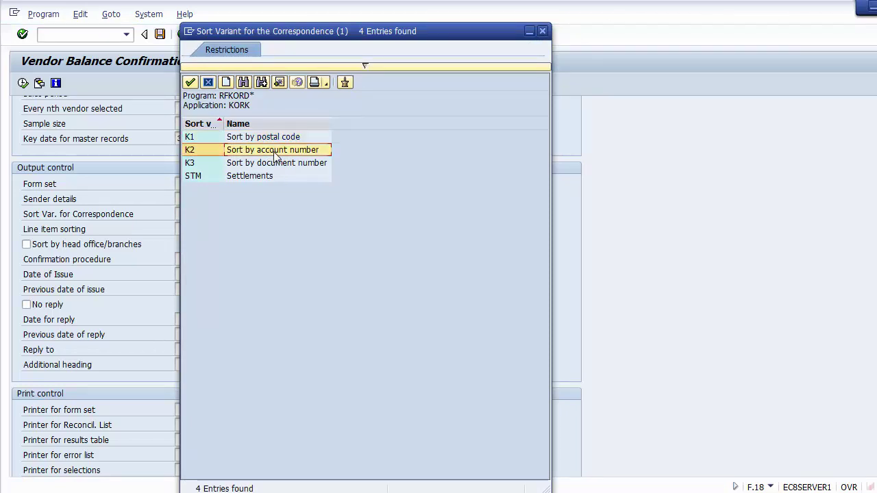
click(281, 164)
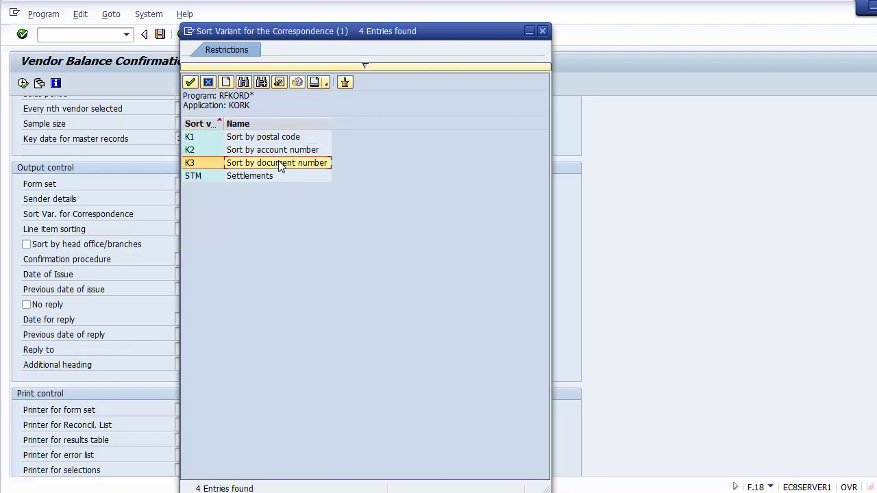
click(274, 152)
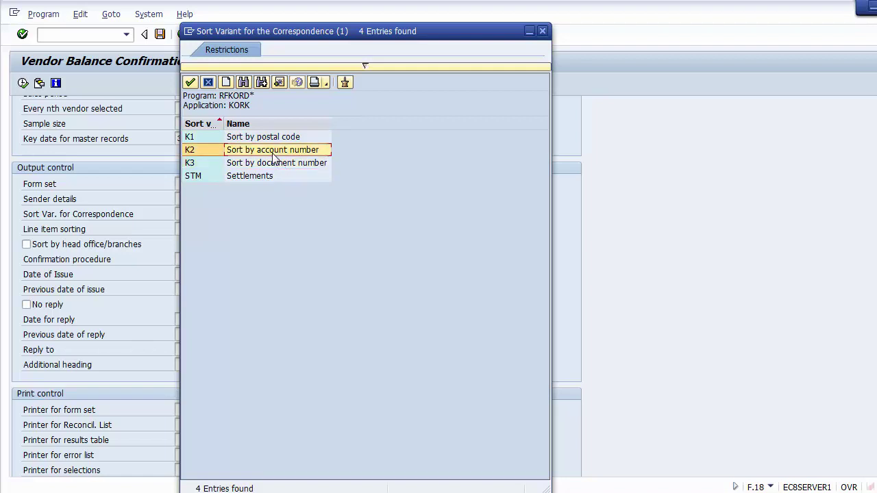
double_click(272, 151)
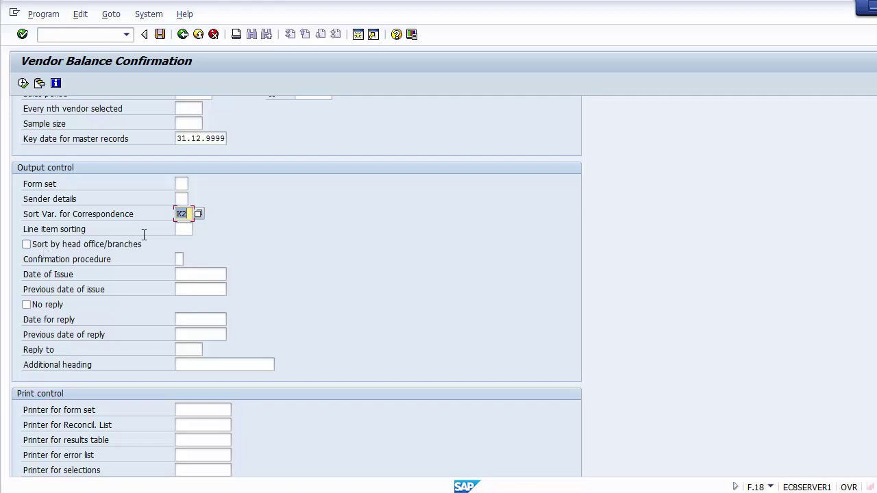
Set the line item sorting to variant P4, Document date, reference.
click(183, 228)
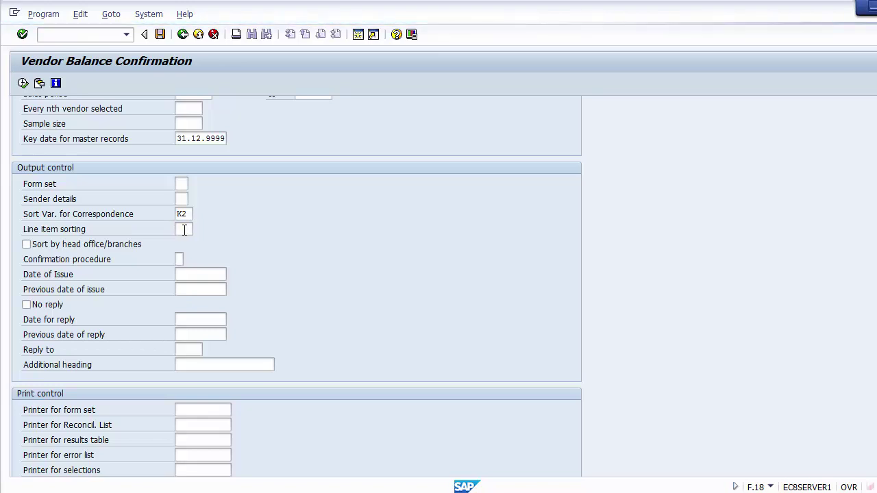
key(F4)
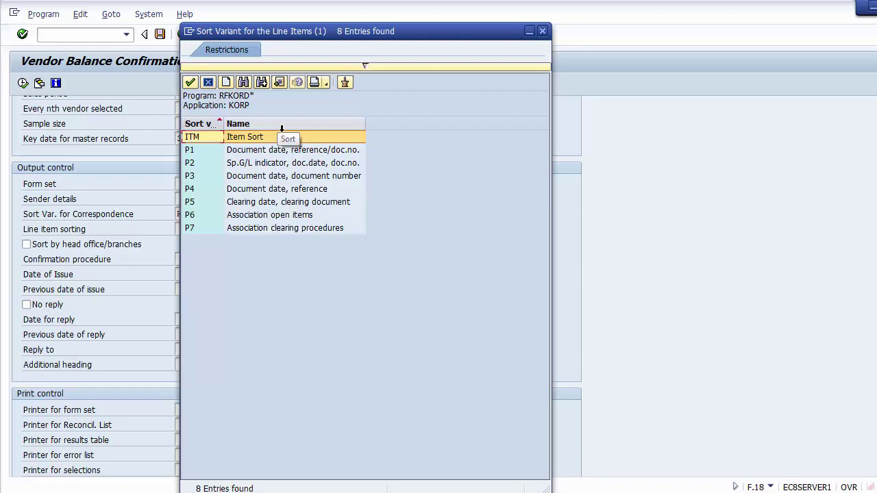
click(263, 193)
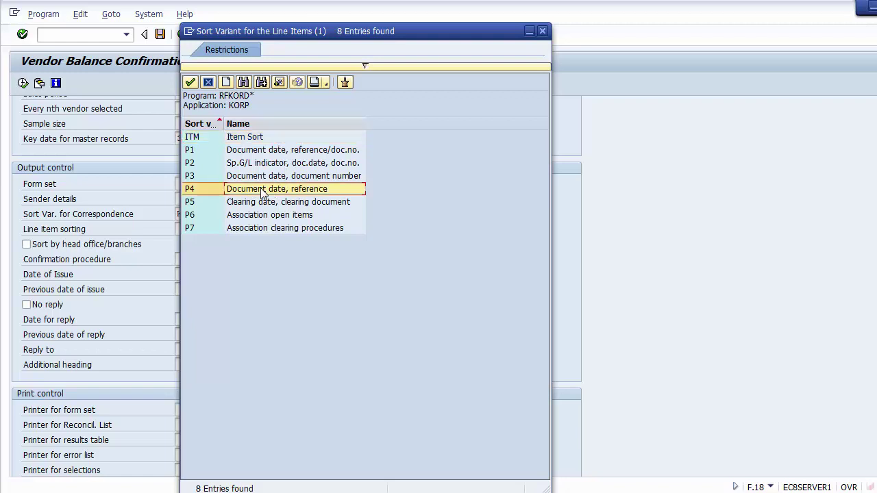
double_click(263, 191)
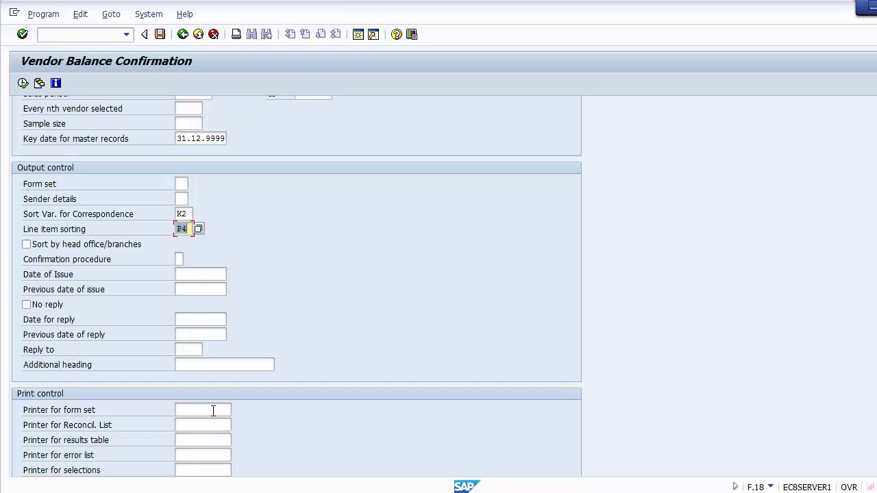
Set the printer for the form set to lp01 in the print control section.
click(213, 410)
text(lp01)
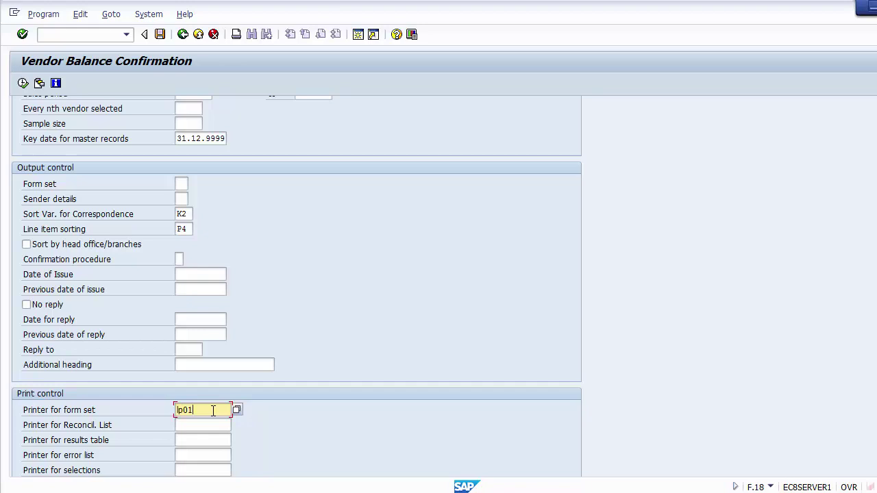
key(Tab)
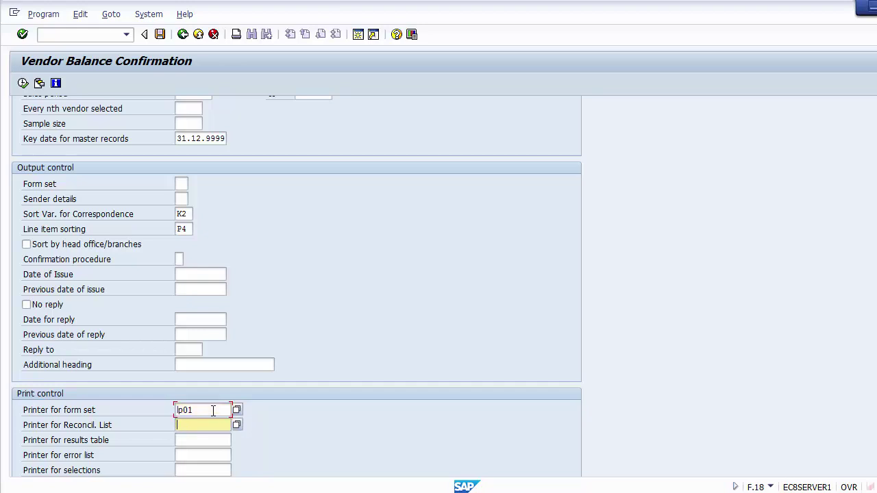
key(Tab)
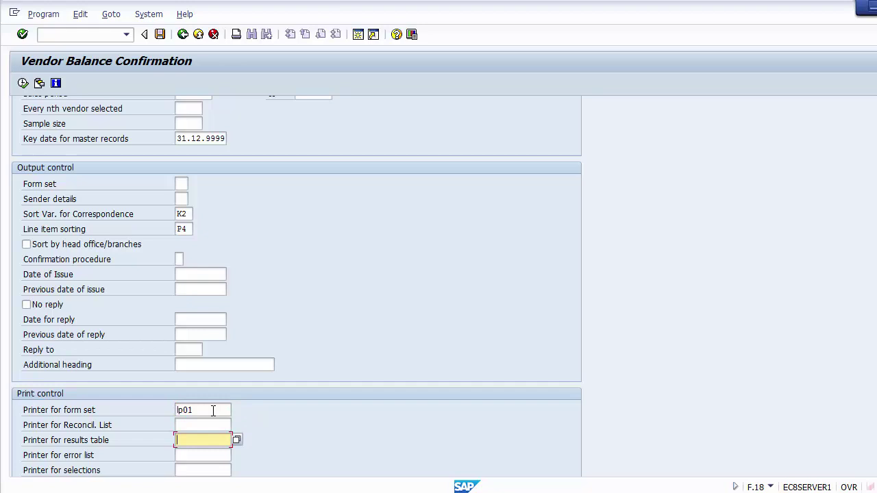
key(Tab)
key(Tab)
key(Tab)
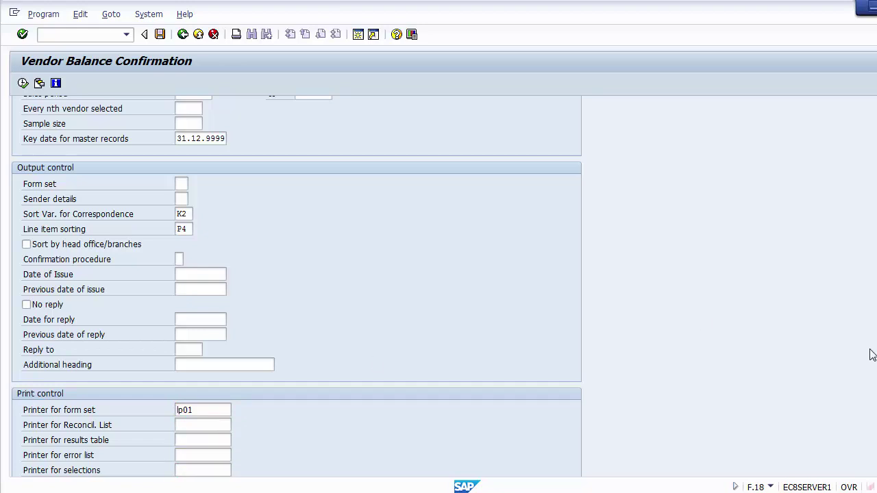
scroll(296, 286, down, 1)
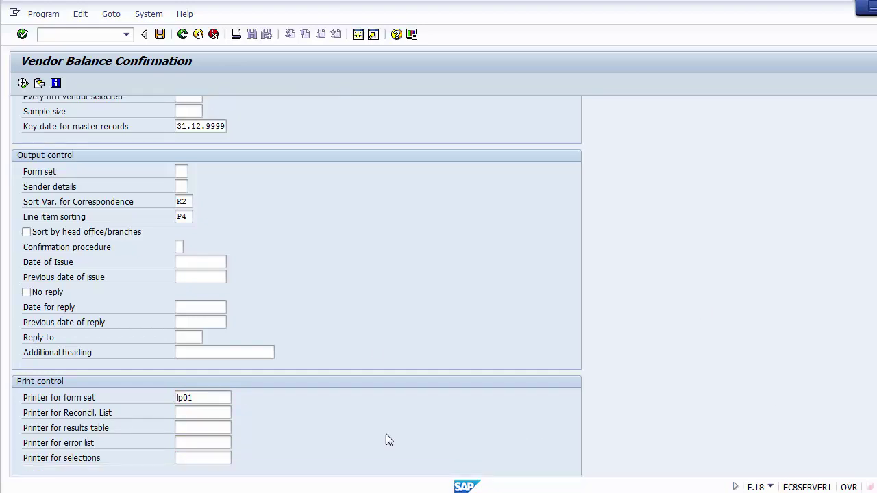
Set the printers for selections, the error list, the results table and the reconciliation list to lp01.
click(185, 458)
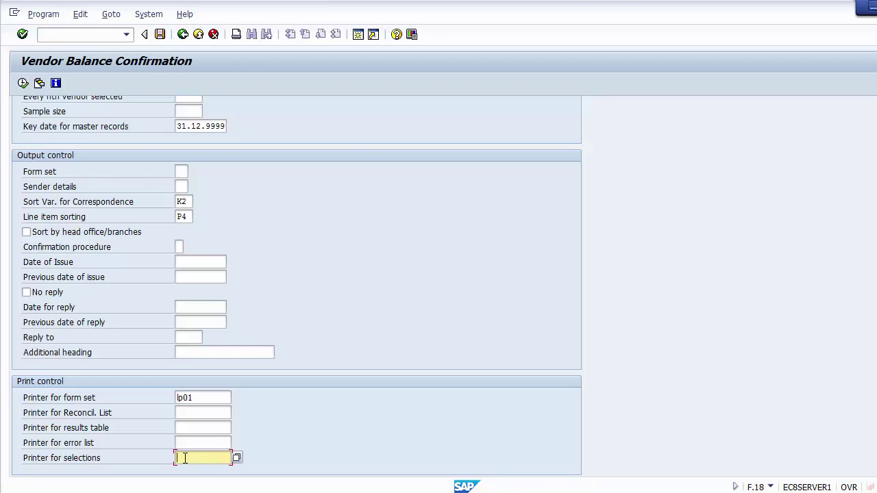
text(lp01)
key(shift+Tab)
text(lp0)
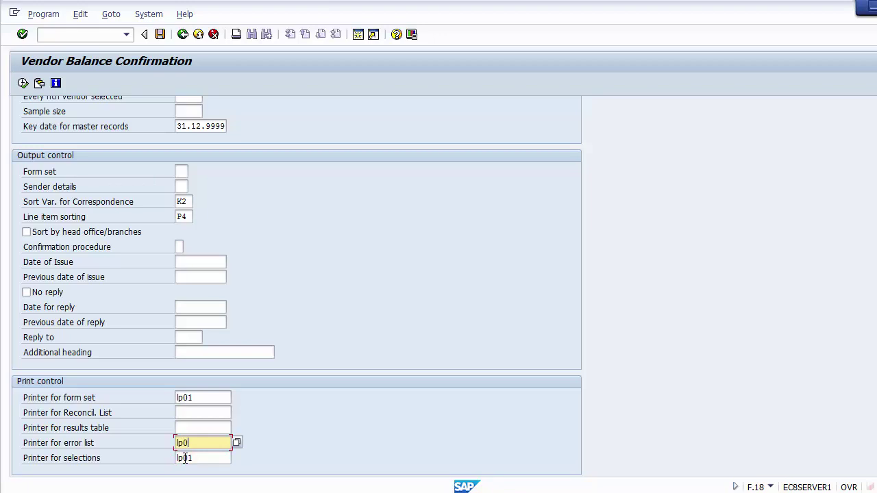
text(1)
key(shift+Tab)
text(lp01)
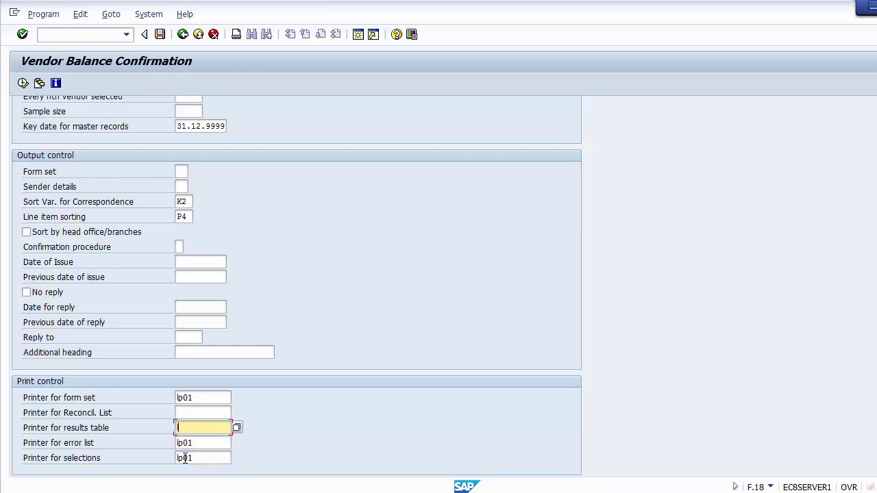
key(shift+Tab)
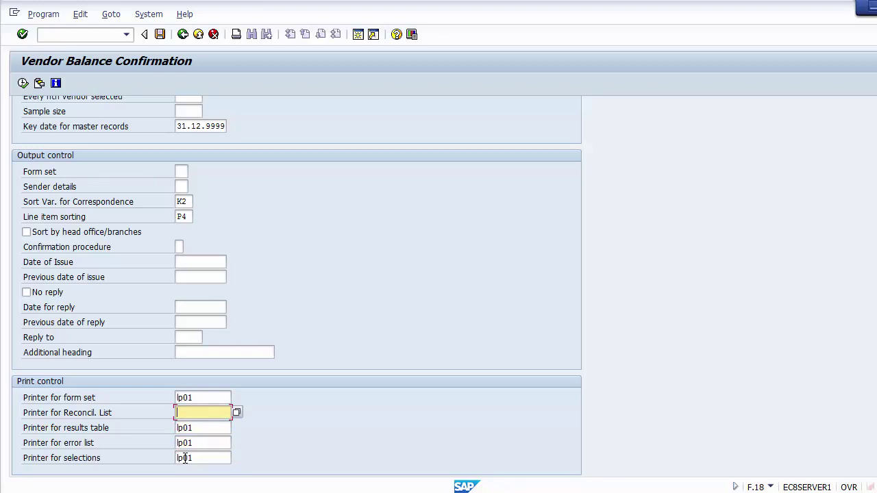
text(lp01)
Run the vendor balance confirmation and review the letter text and its itemization of open items in the print preview.
click(23, 82)
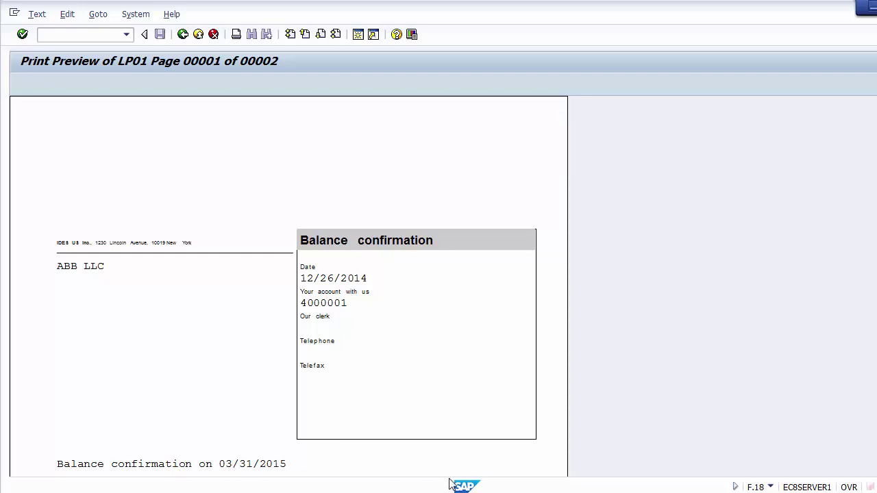
scroll(580, 221, down, 10)
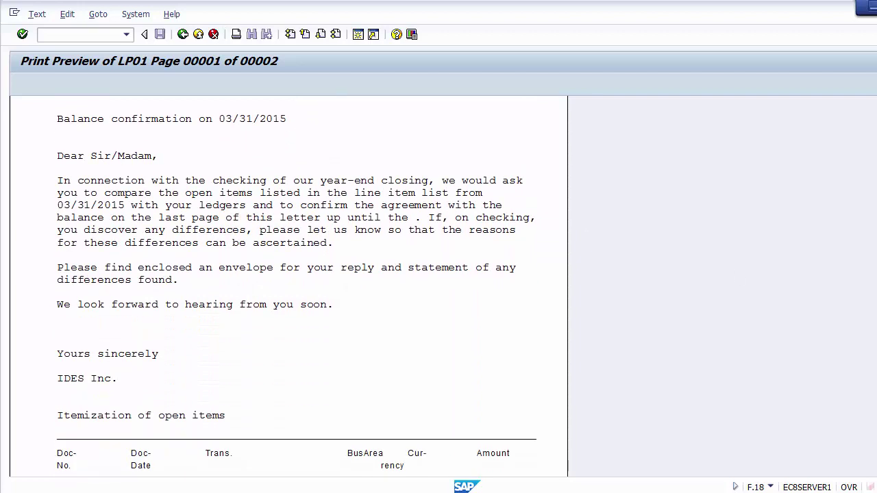
scroll(532, 209, down, 1)
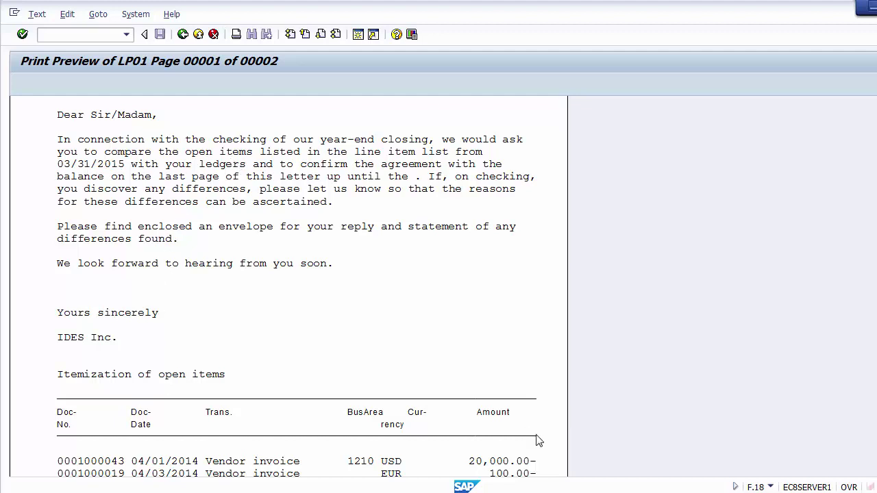
scroll(288, 286, down, 3)
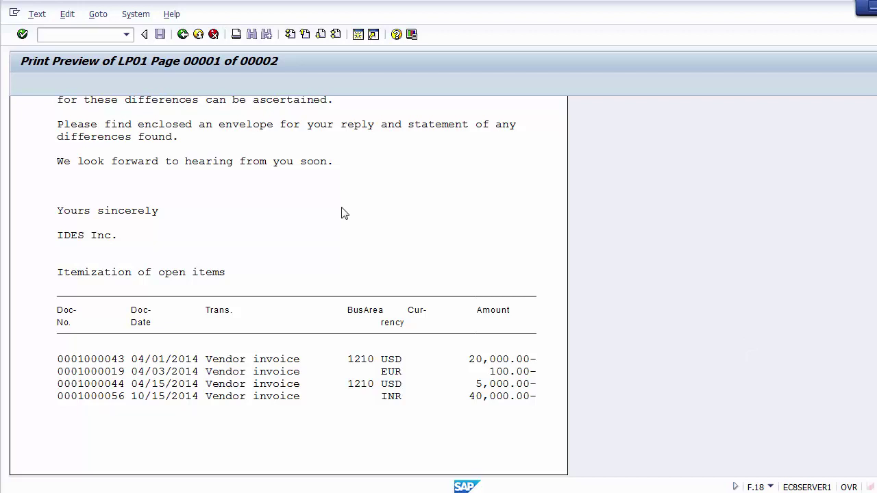
Close the remaining print previews and leave the vendor balance confirmation for the SAP Easy Access screen.
click(196, 38)
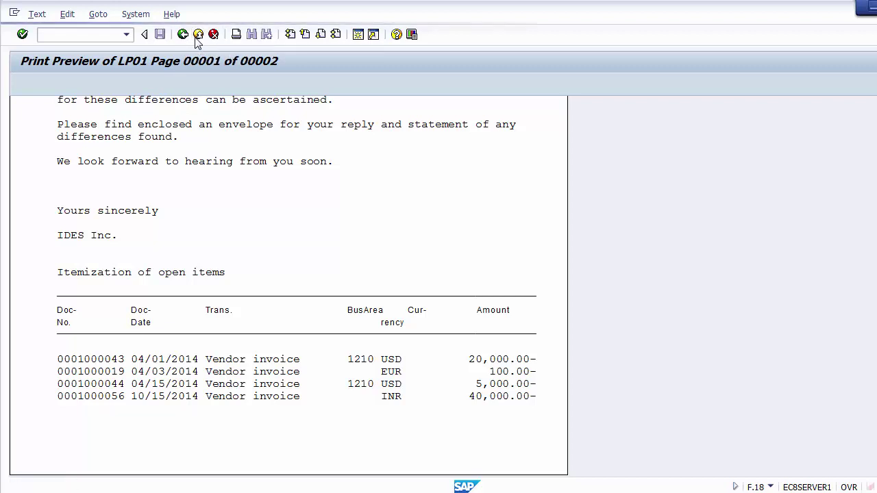
click(196, 39)
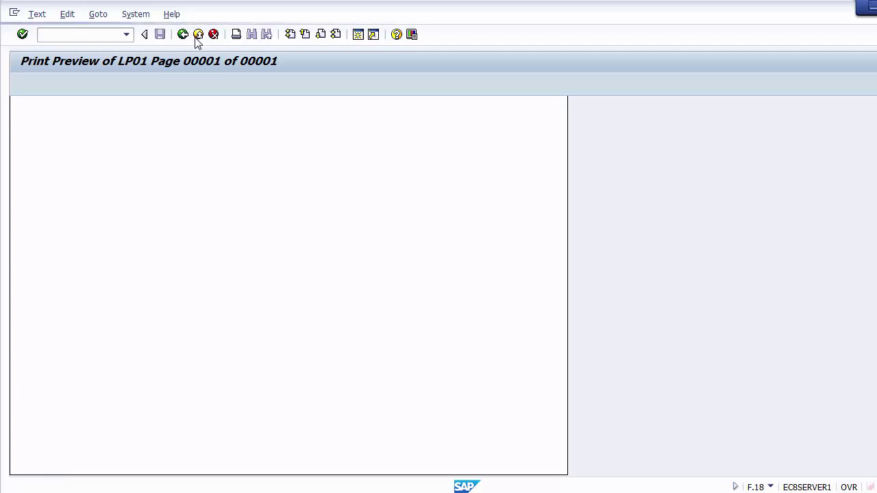
click(213, 36)
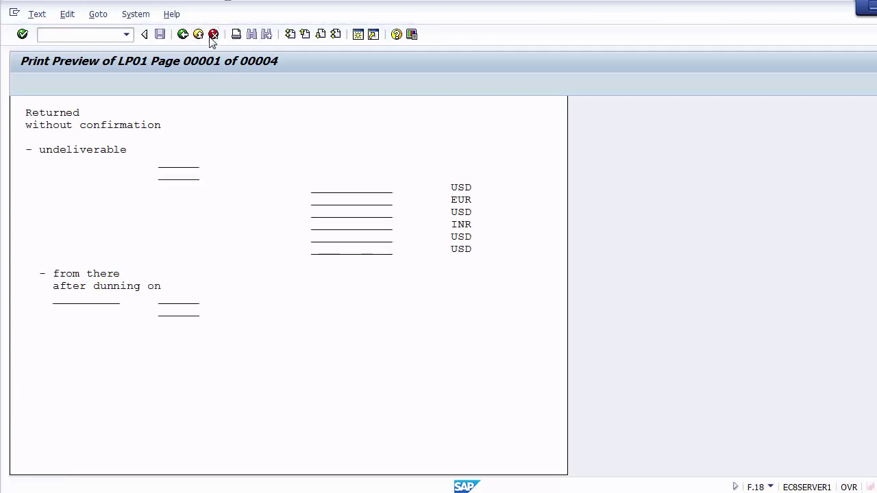
click(213, 35)
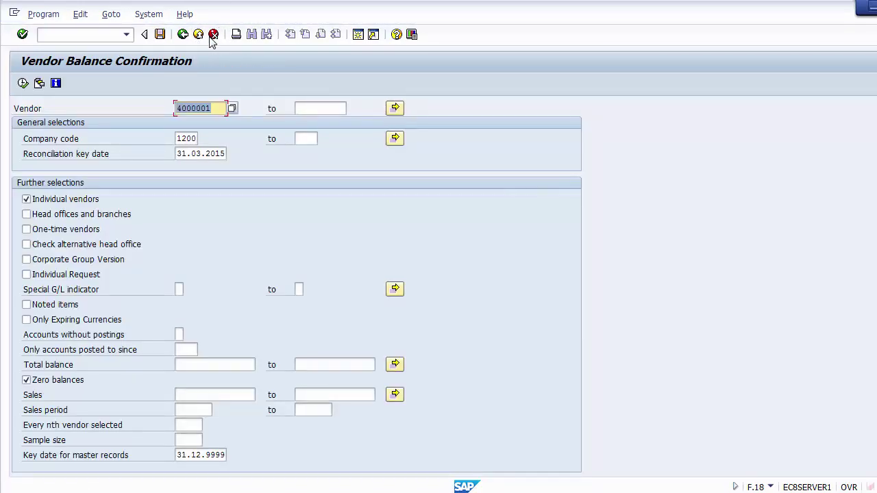
click(213, 35)
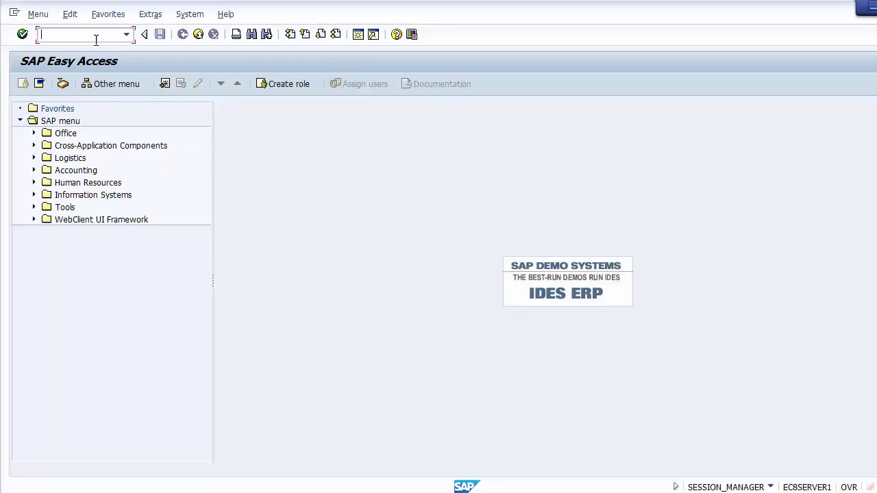
Start the customer balance confirmation with transaction F.17 and enter the customer account number.
text(f.17)
key(Return)
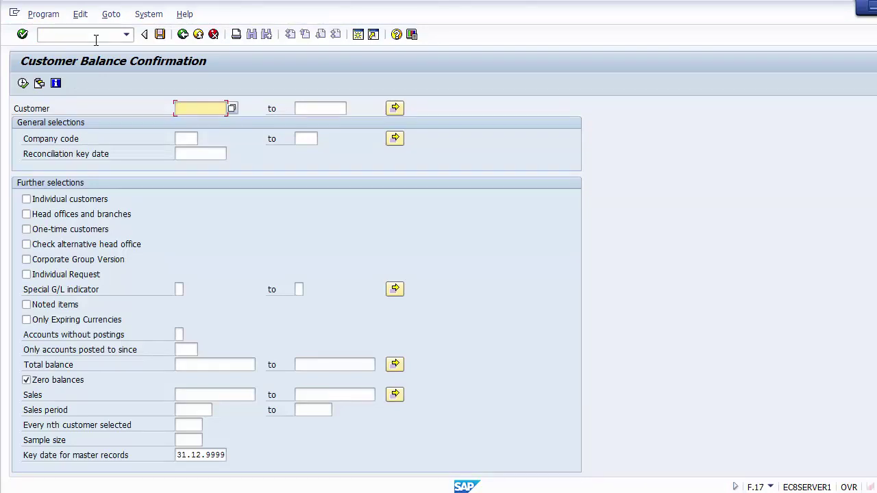
text(1)
key(Down)
key(Return)
key(Tab)
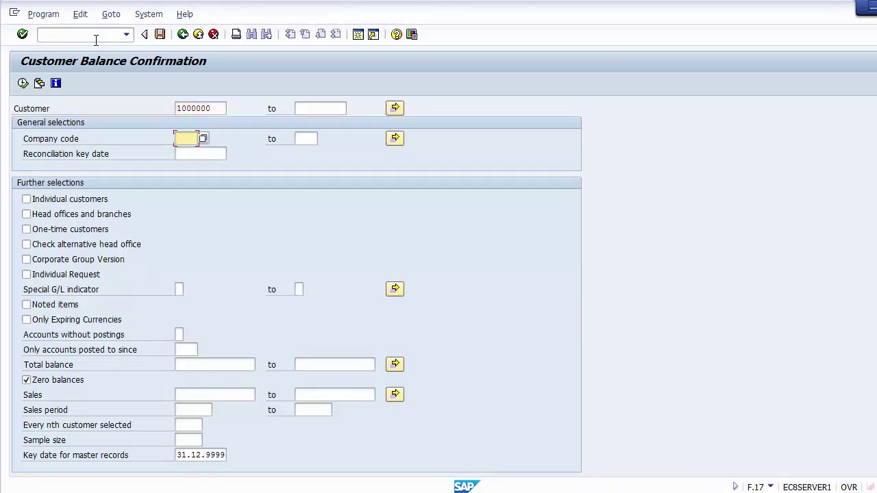
Select company code 1200 with reconciliation key date 31.03.2015, and include individual customers in the customer balance confirmation.
text(1)
key(Down)
key(Return)
key(Tab)
text(3)
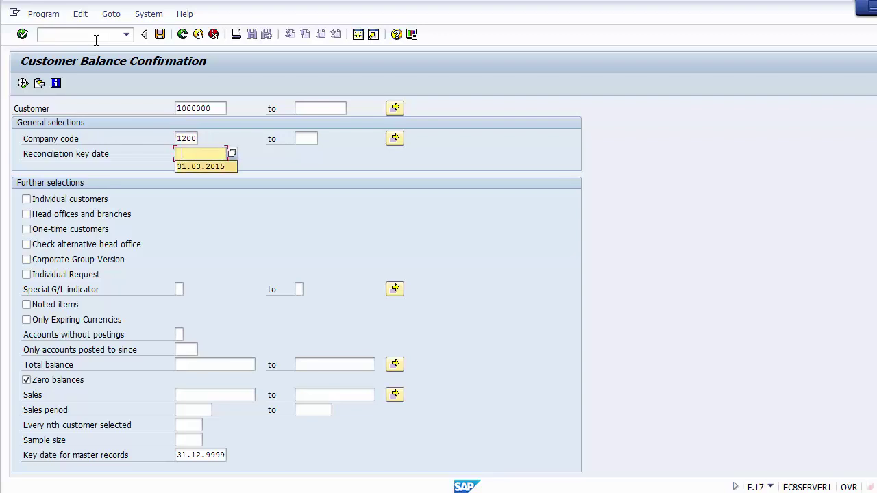
key(Down)
key(Return)
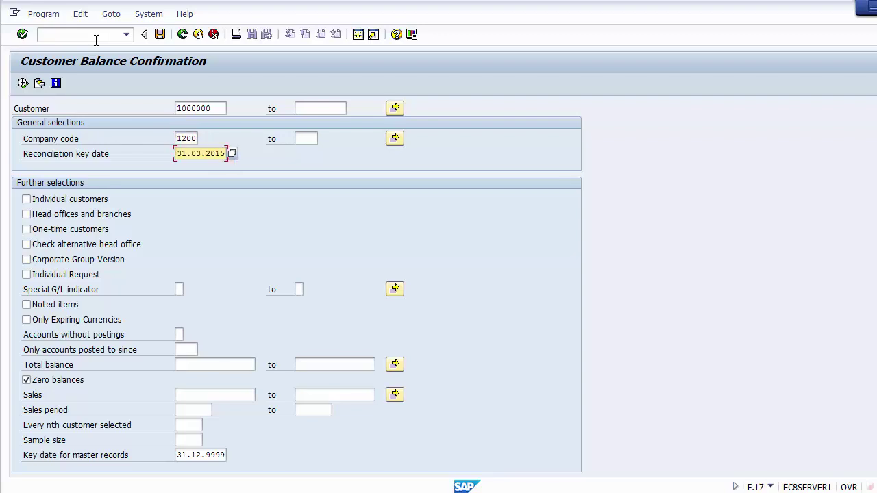
click(55, 199)
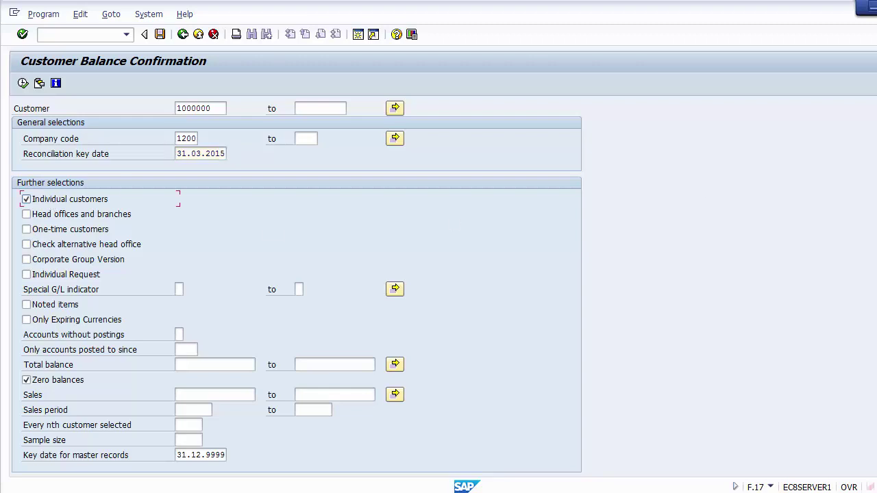
Set the correspondence sort variant to K2, Sort by account number, and the line item sorting to P4.
scroll(297, 287, down, 6)
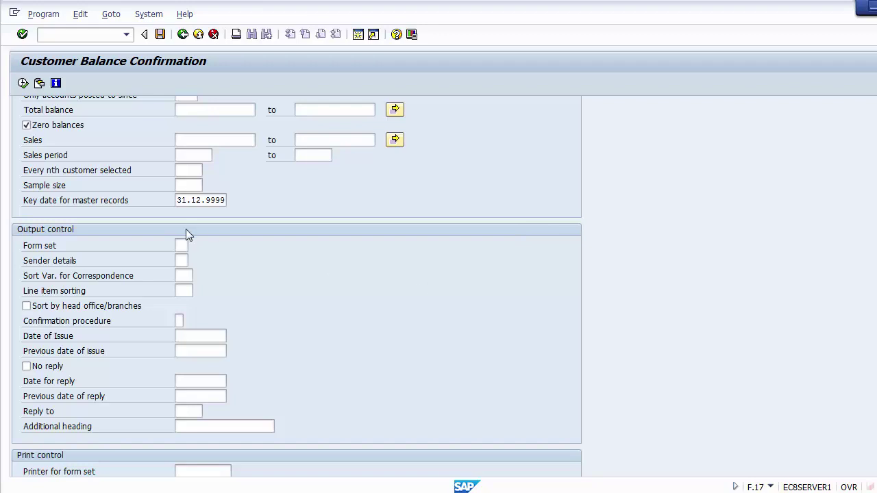
click(185, 275)
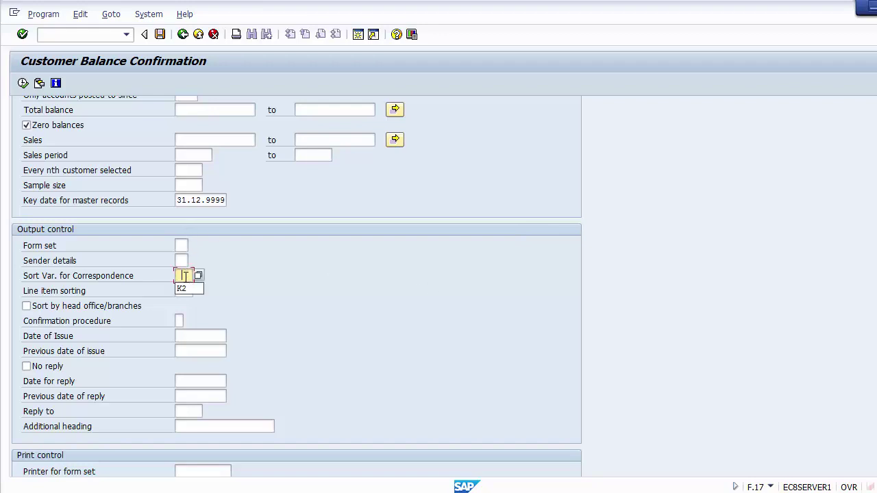
click(198, 275)
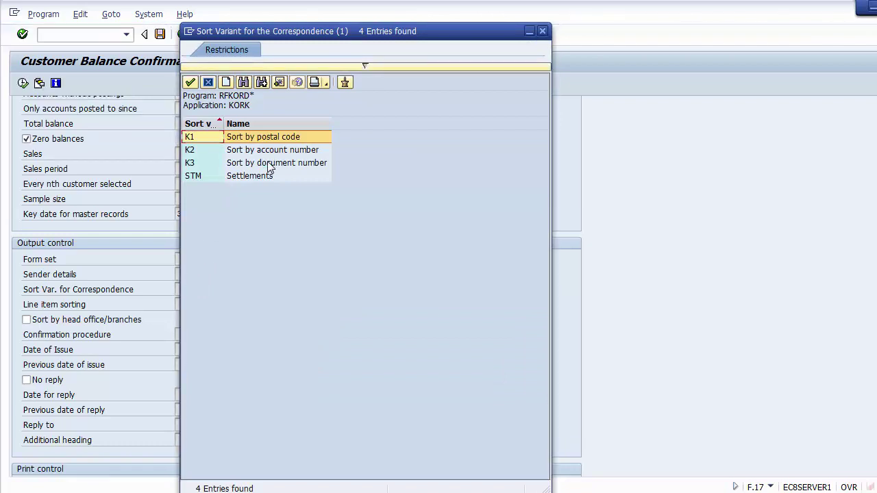
click(263, 153)
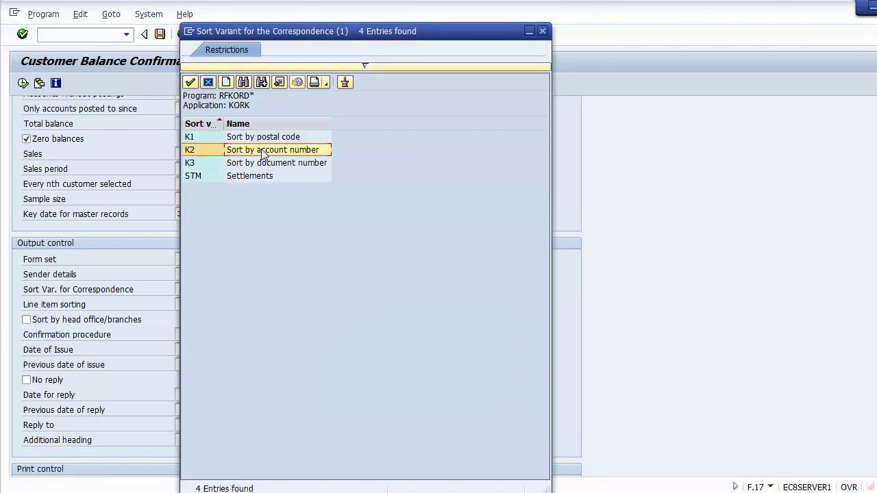
double_click(263, 151)
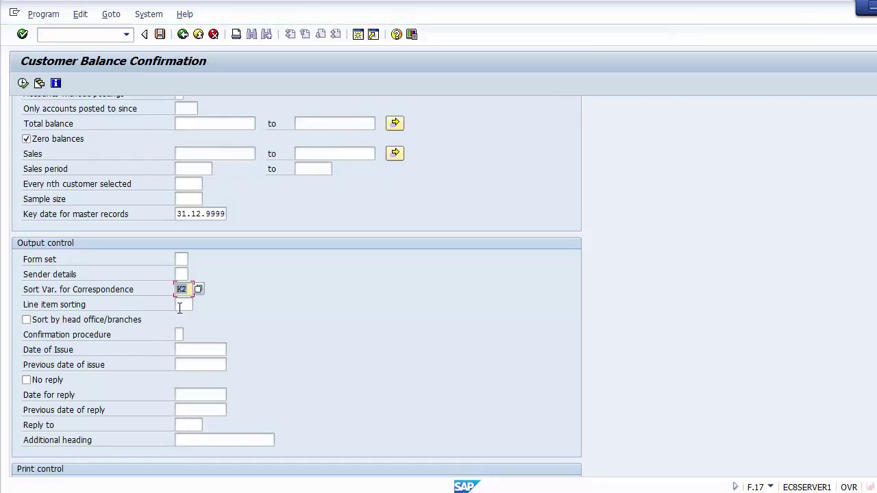
click(181, 306)
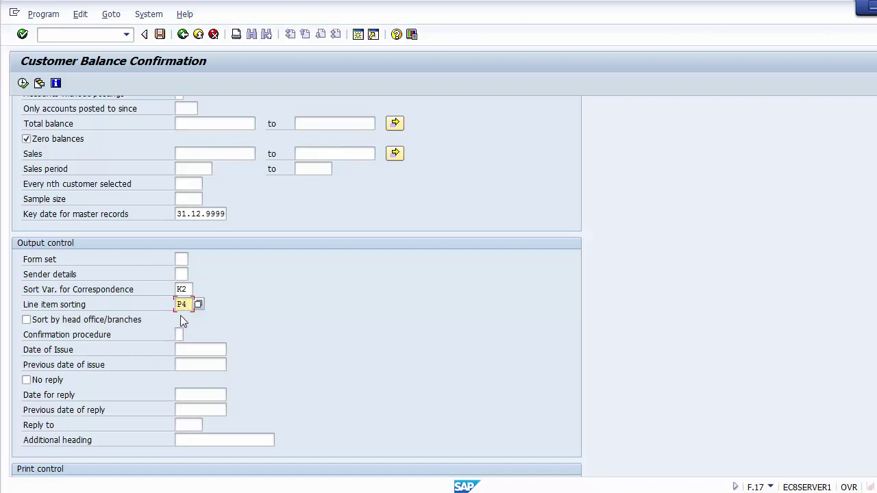
Set the date of issue to 31032015 and enable the No reply option in the output control section.
click(184, 350)
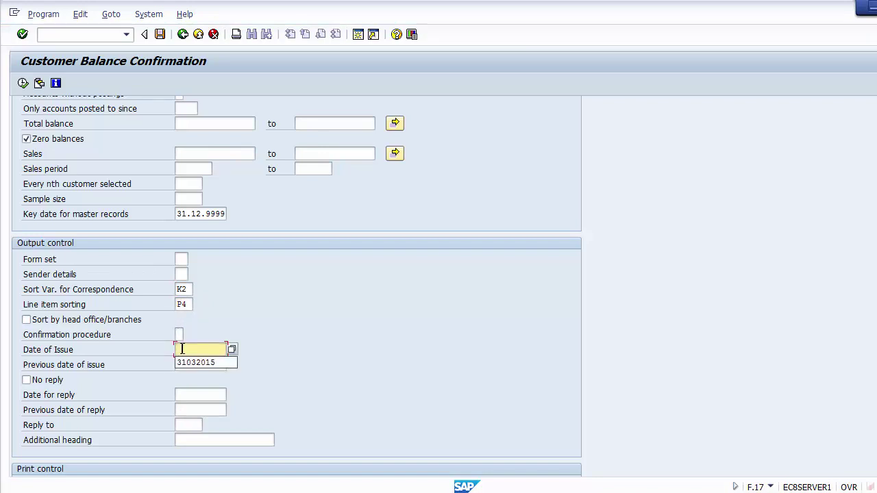
click(187, 360)
click(26, 380)
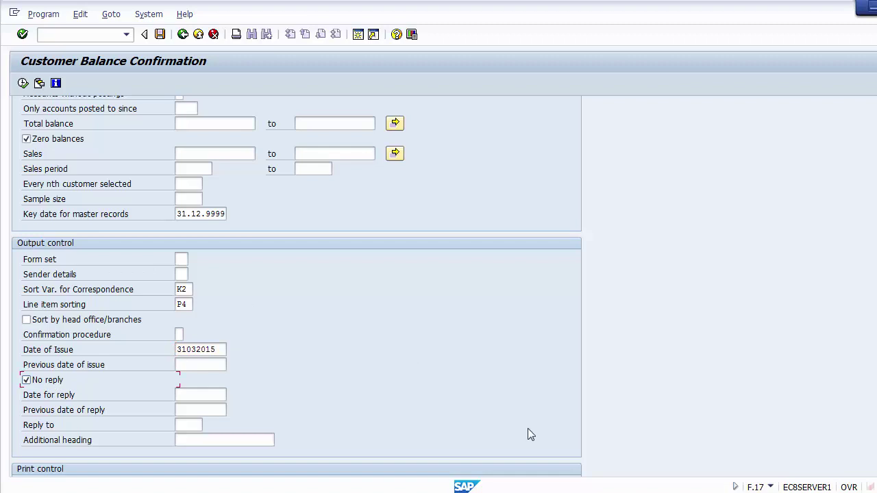
Set all five printers in the print control section, from form set to selections, to lp01.
scroll(297, 286, down, 3)
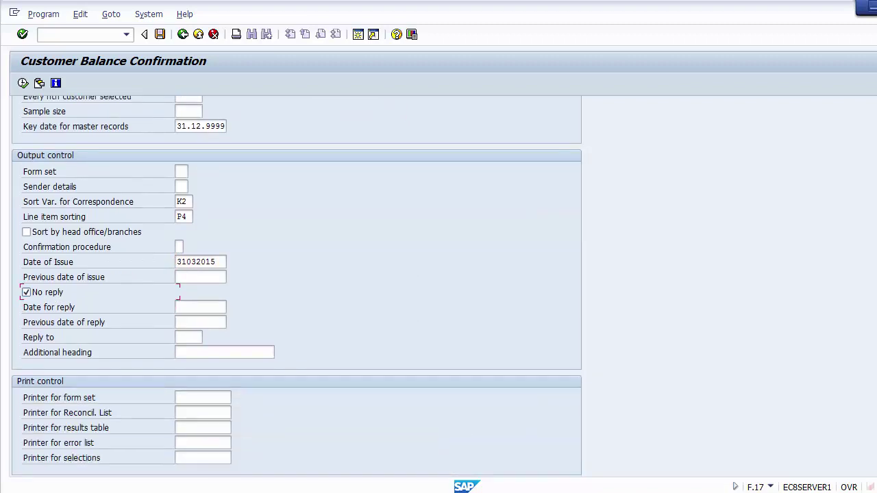
click(179, 397)
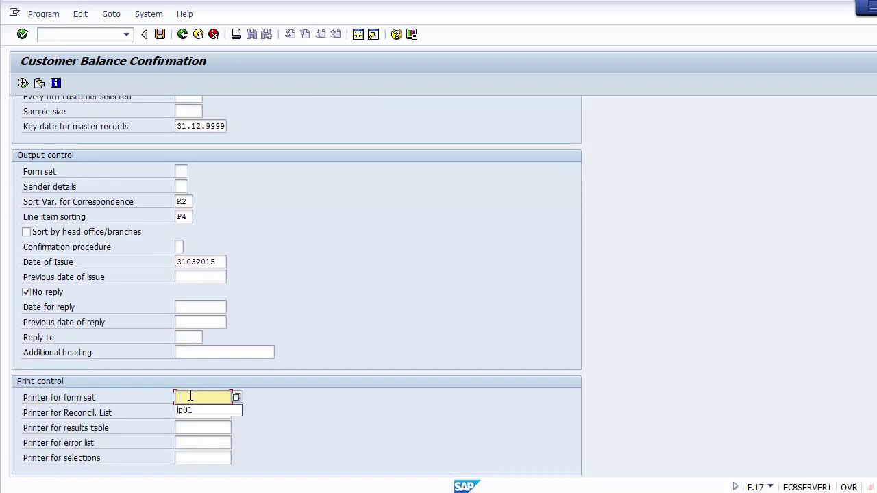
click(189, 408)
click(190, 414)
click(191, 425)
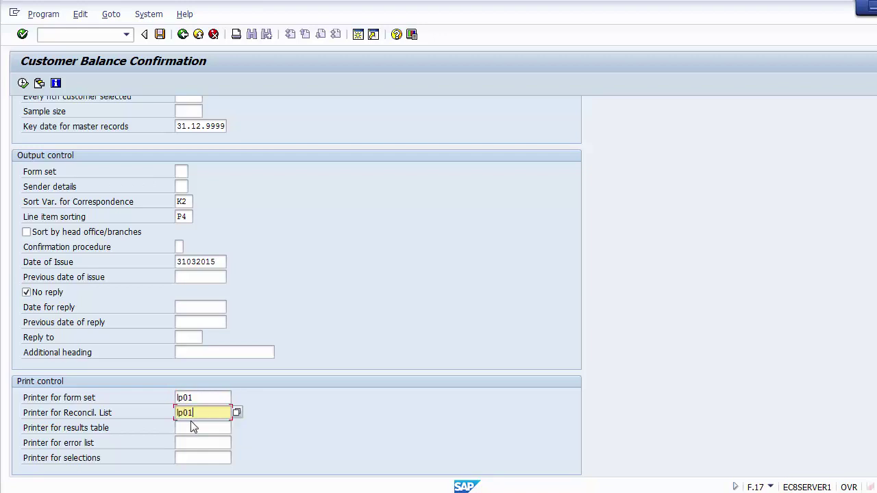
click(194, 426)
click(193, 439)
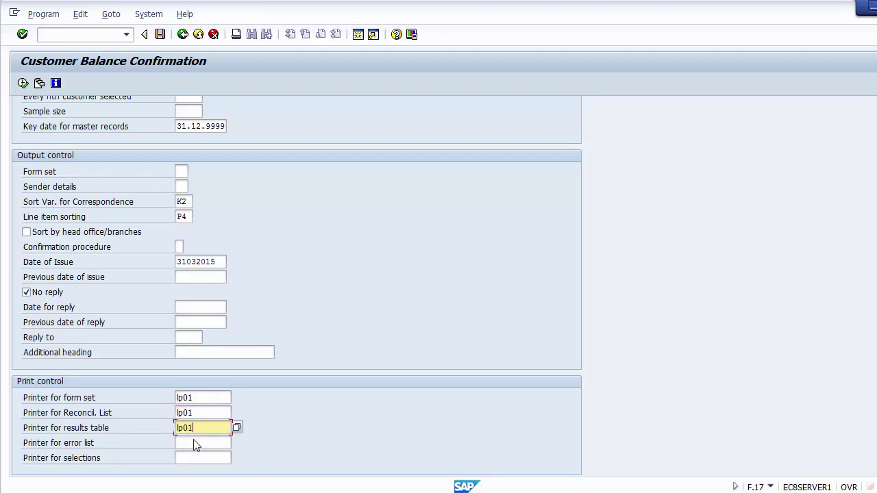
click(194, 441)
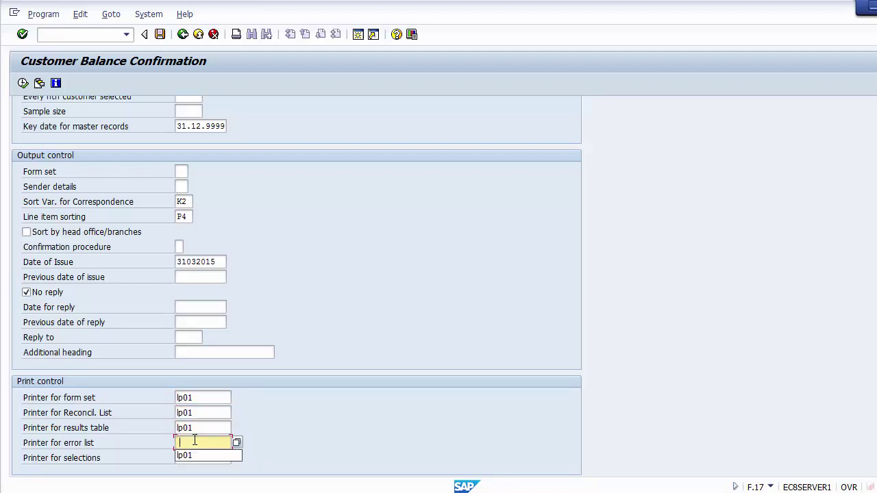
click(192, 452)
click(194, 457)
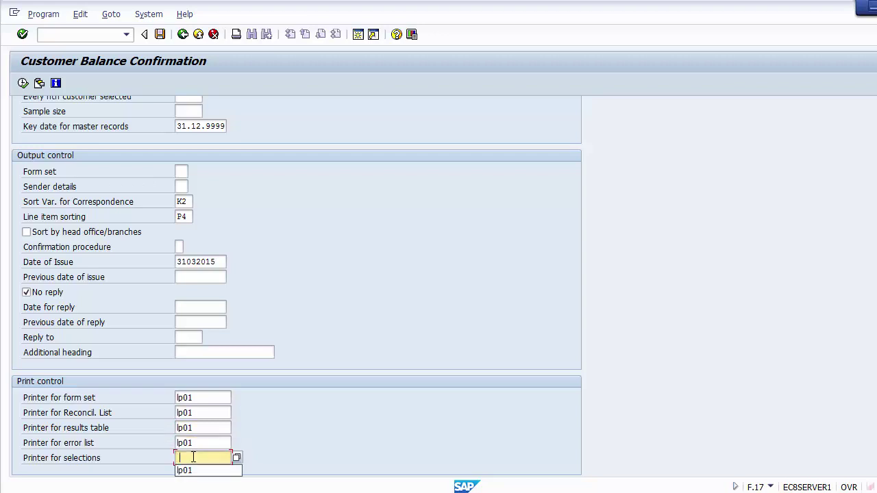
click(192, 472)
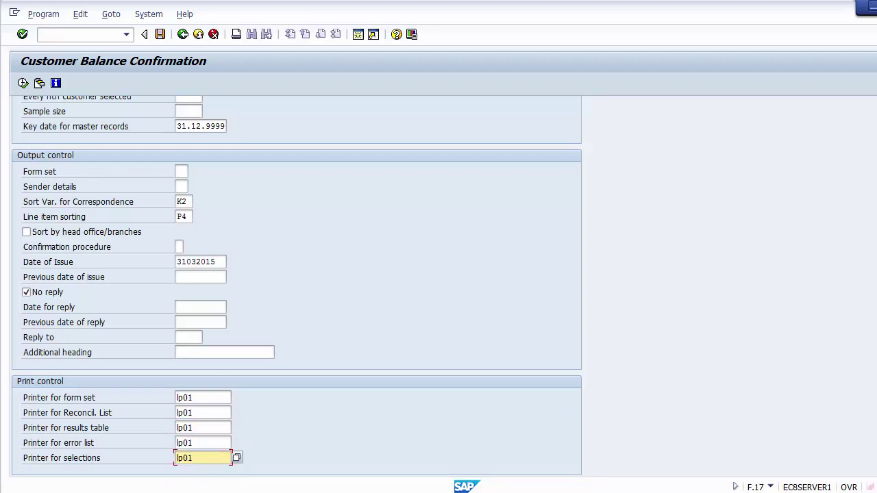
Check the output and print control entries, and run the customer balance confirmation to preview its letter.
scroll(566, 408, up, 5)
scroll(565, 408, down, 3)
scroll(543, 206, down, 2)
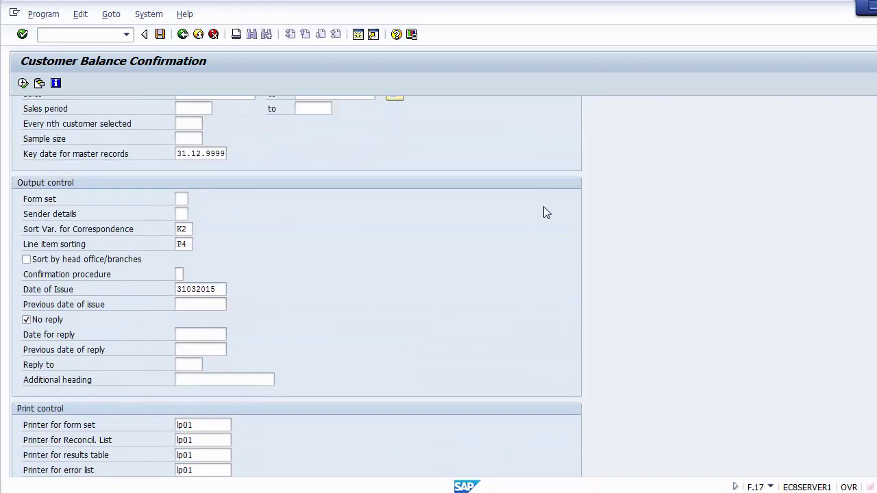
click(24, 83)
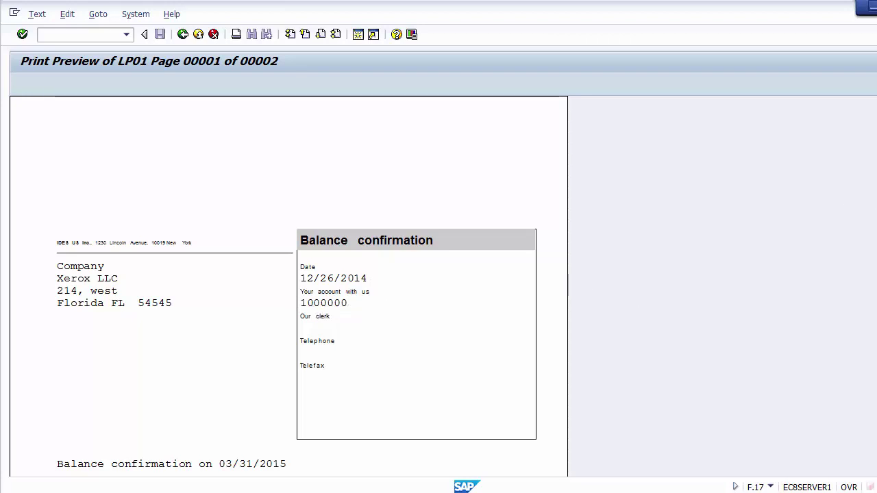
Read the customer balance confirmation letter through to its open item list, and return to the SAP Easy Access screen.
scroll(548, 232, down, 8)
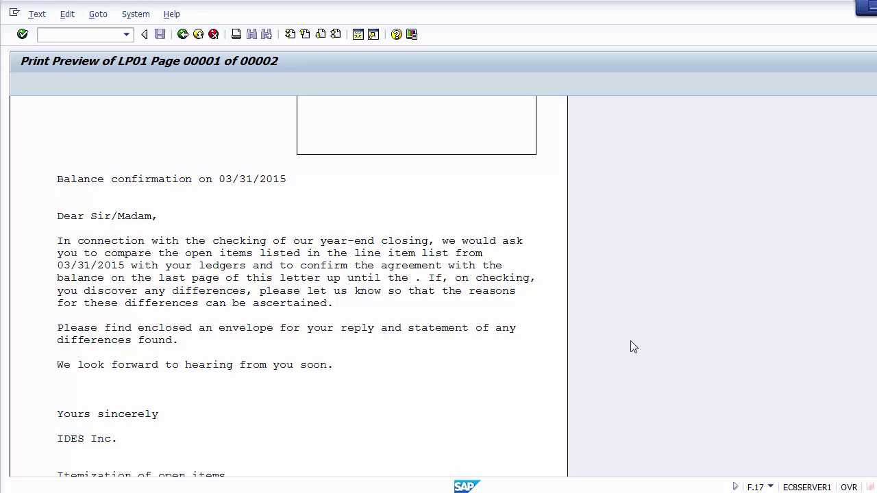
scroll(288, 285, down, 5)
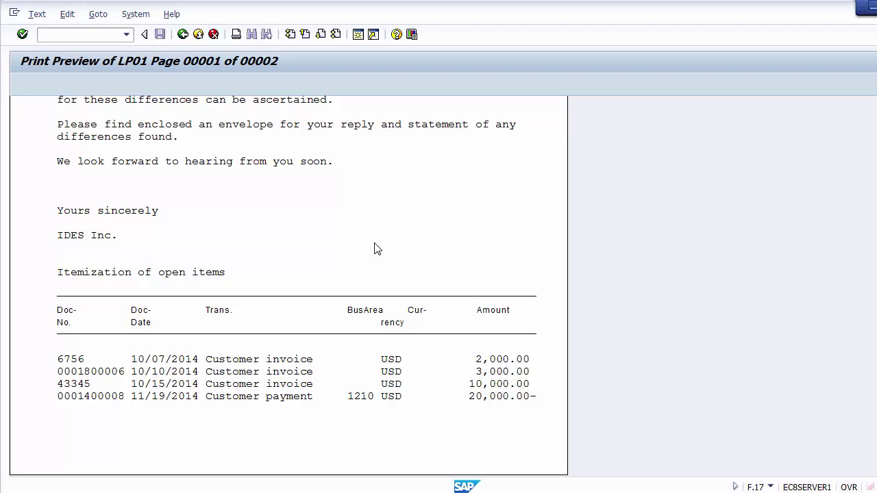
click(213, 35)
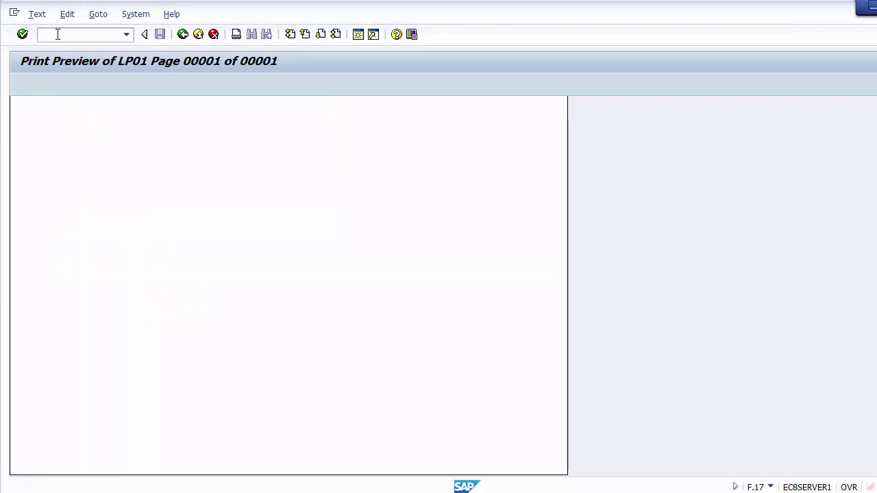
click(213, 36)
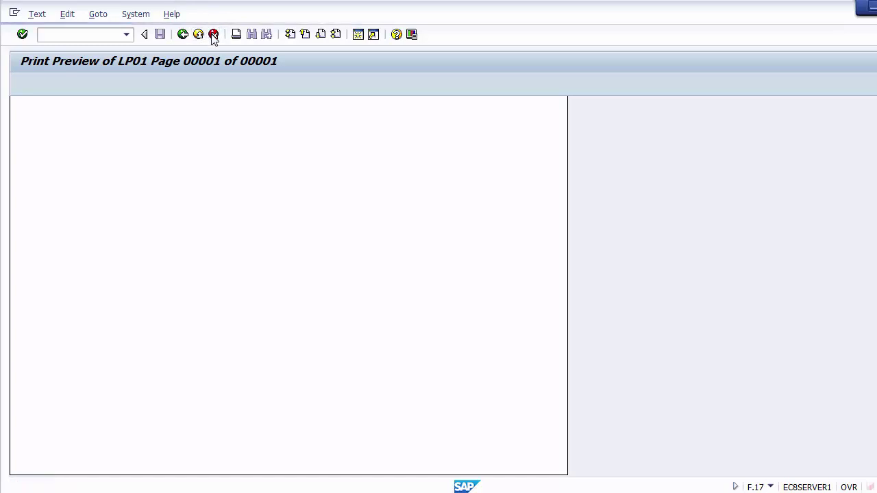
click(213, 35)
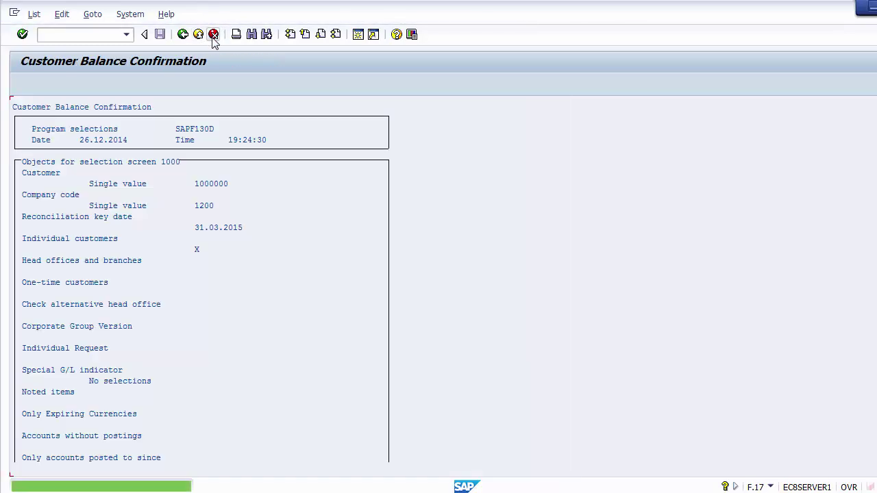
click(213, 36)
click(213, 37)
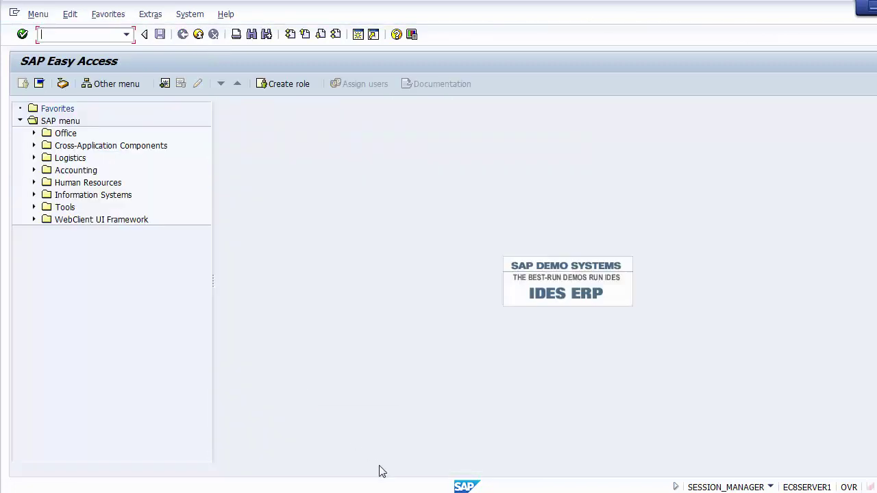
Copy the transaction code S_ALR_87012284 from the Year End Activities slide in PowerPoint, and open that transaction in SAP.
click(400, 488)
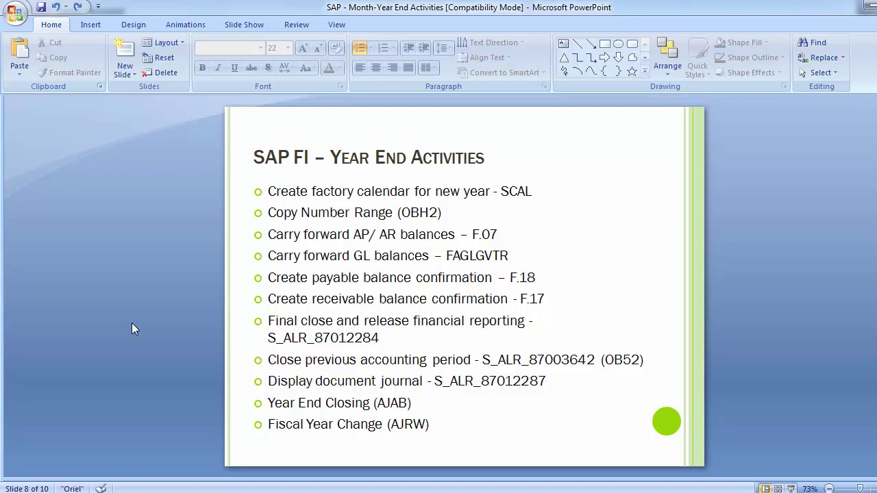
click(268, 339)
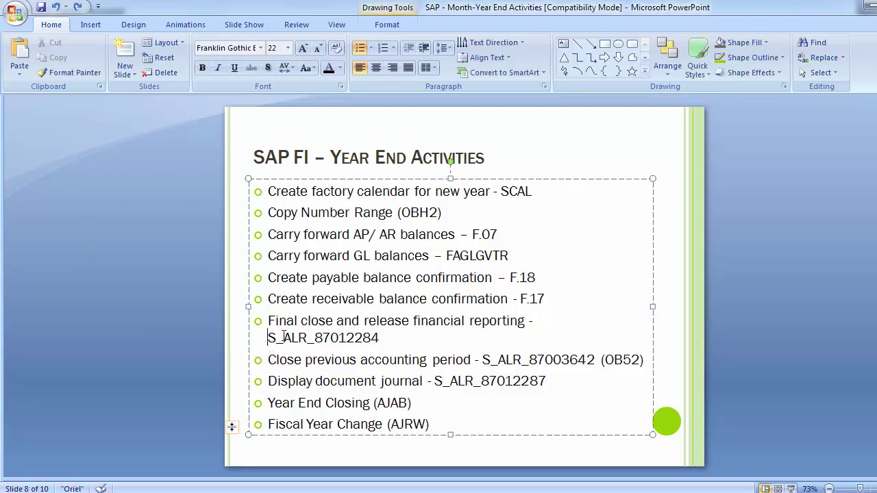
drag(284, 337, 383, 338)
key(ctrl+c)
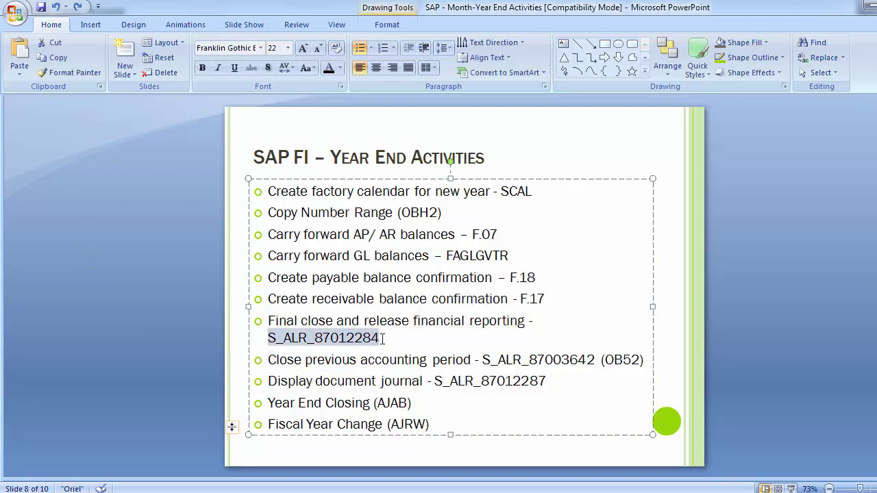
key(alt+Tab)
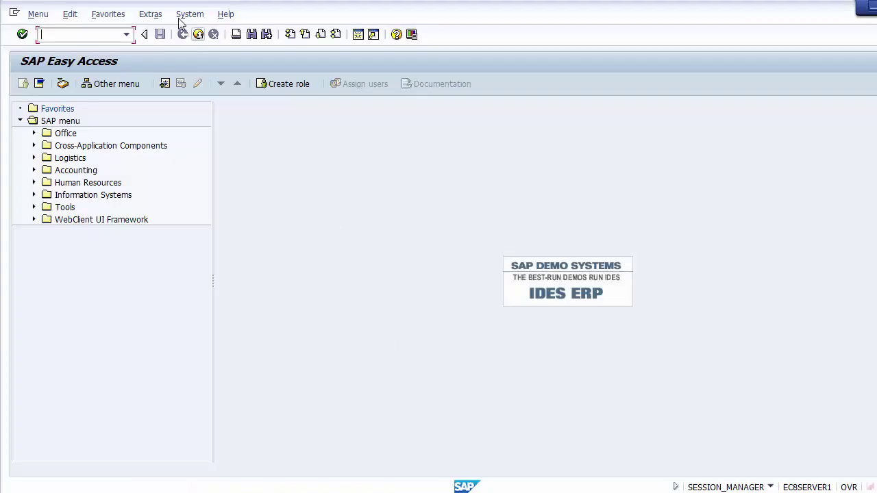
key(ctrl+v)
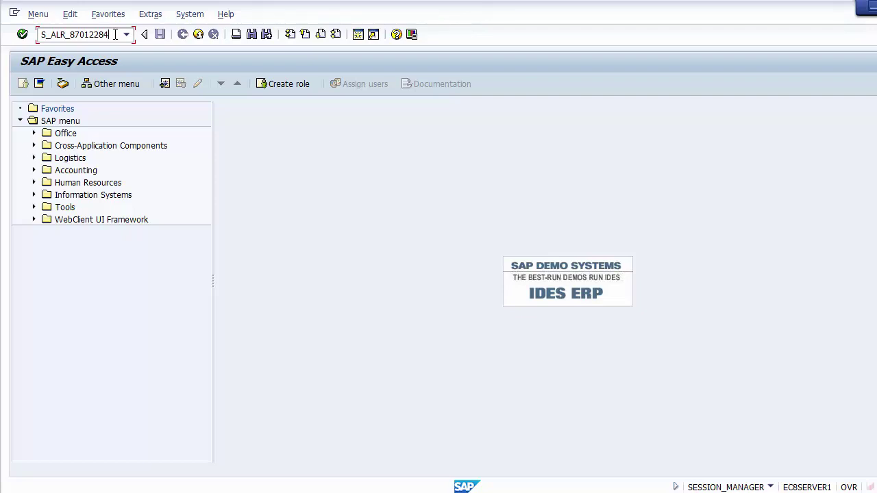
key(Return)
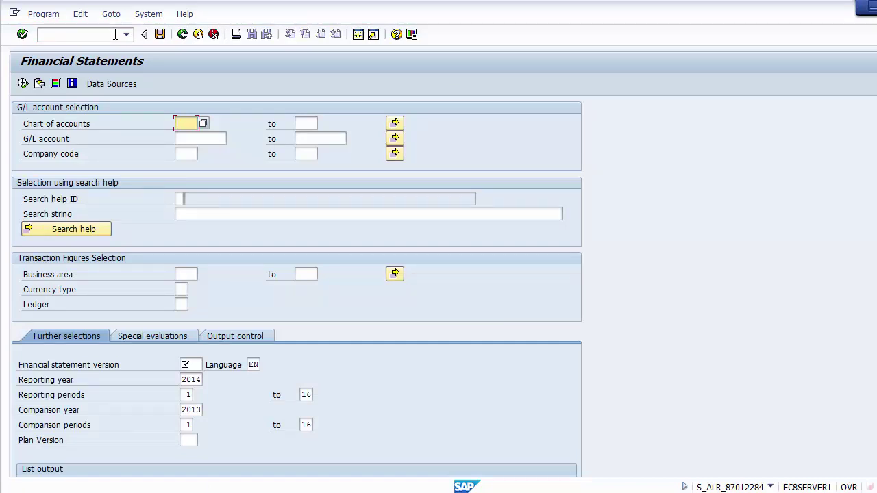
Set the chart of accounts to 1000 and the company code to 1200 in the G/L account selection.
key(BackSpace)
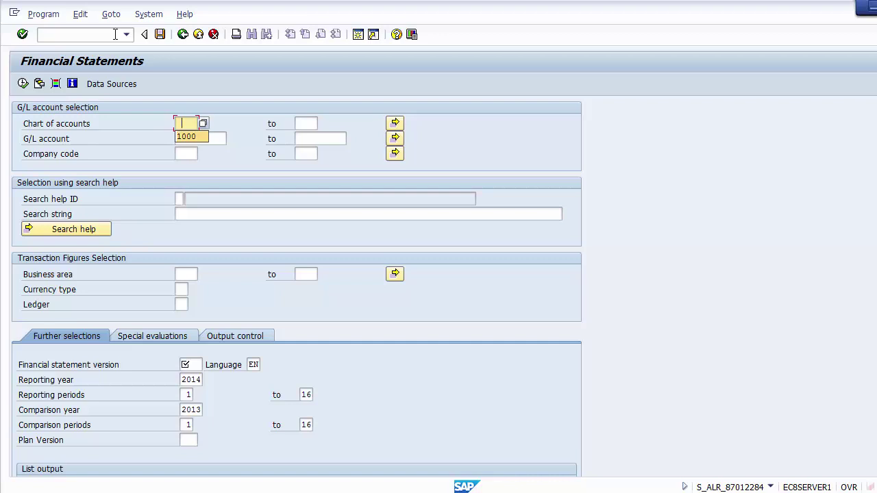
key(Down)
key(Return)
key(Down)
key(Down)
key(BackSpace)
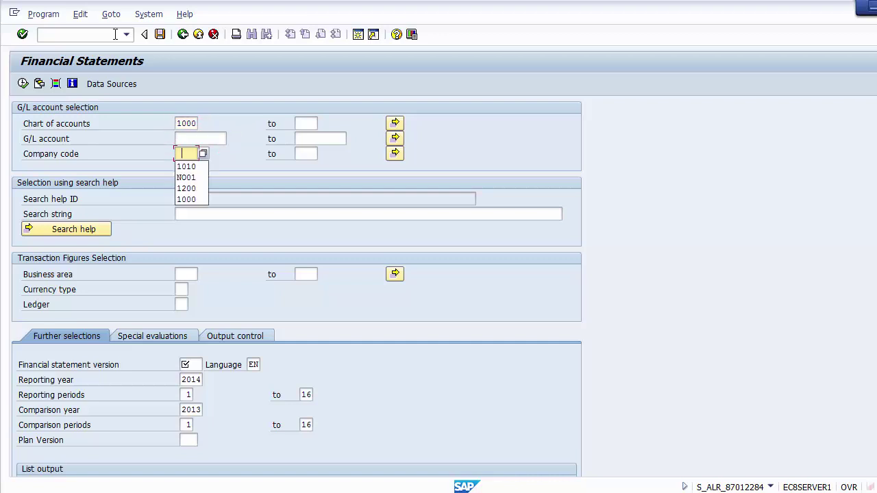
key(Down)
key(Down)
key(Return)
Set the financial statement version to 1200, Financial Statement Version for IBM LLC, in the further selections.
key(Down)
key(Down)
key(Down)
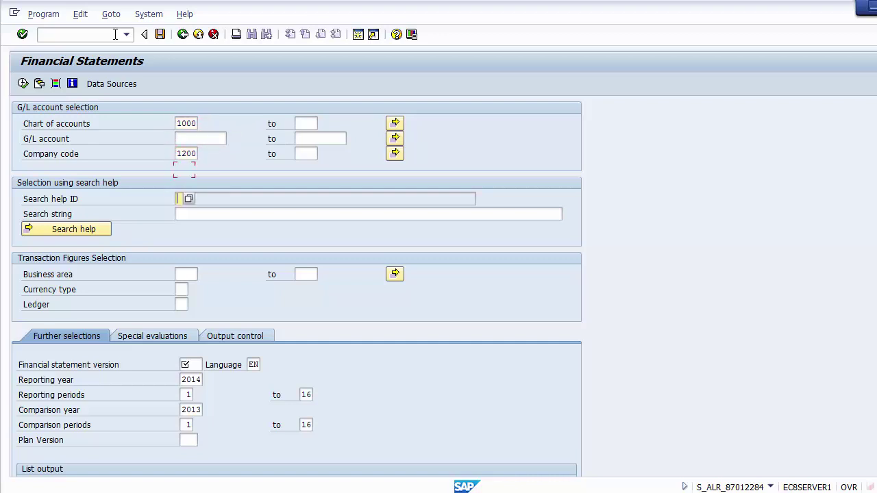
key(Down)
key(Down)
key(Down)
key(Down)
key(Down)
key(Down)
key(Down)
key(Down)
key(Down)
key(Down)
key(Down)
key(Down)
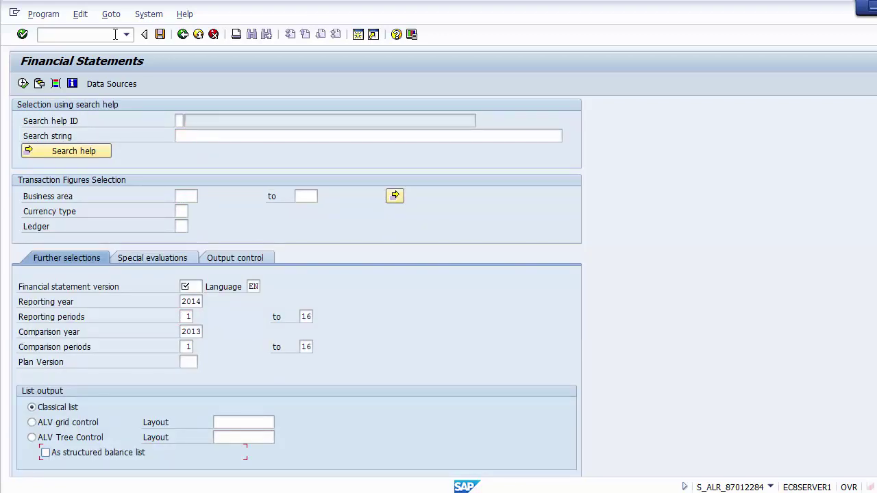
click(195, 288)
click(207, 287)
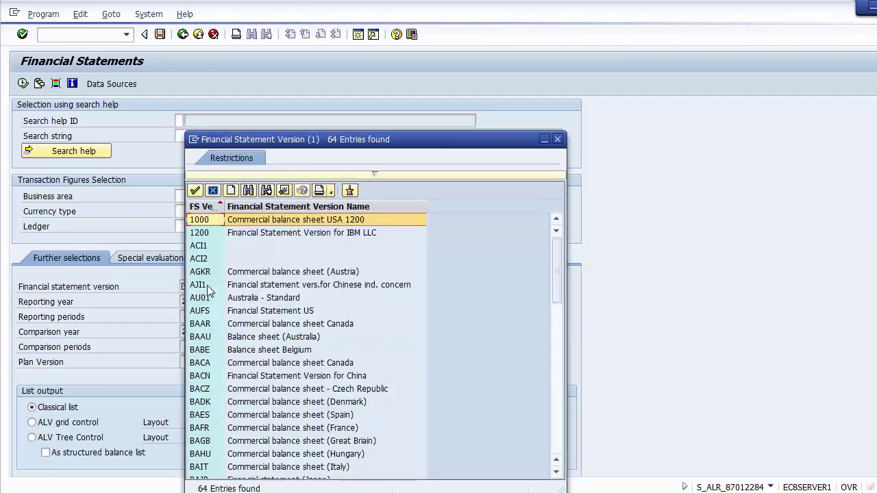
click(232, 235)
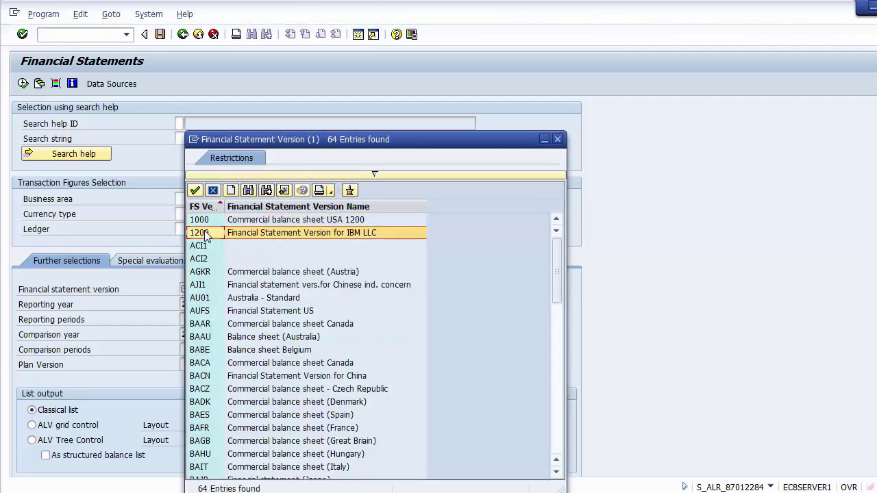
double_click(204, 233)
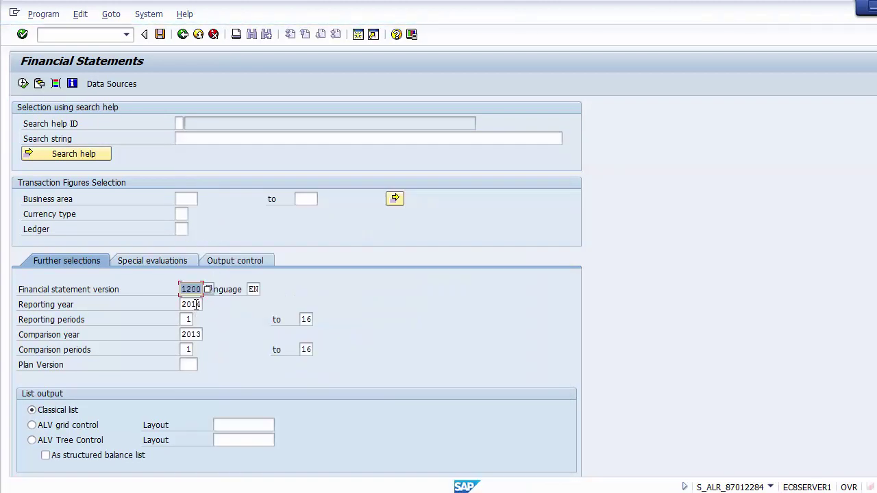
Check the reporting year, the reporting period range and the comparison year in the further selections.
click(200, 306)
click(189, 320)
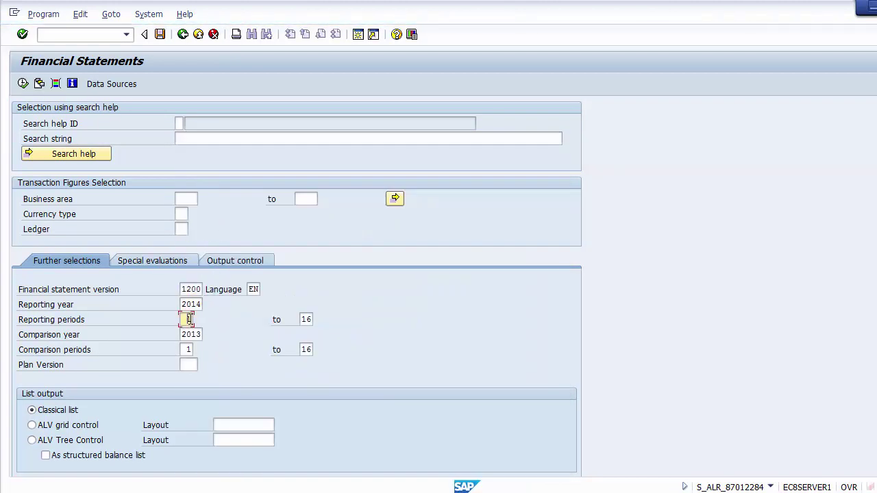
click(306, 320)
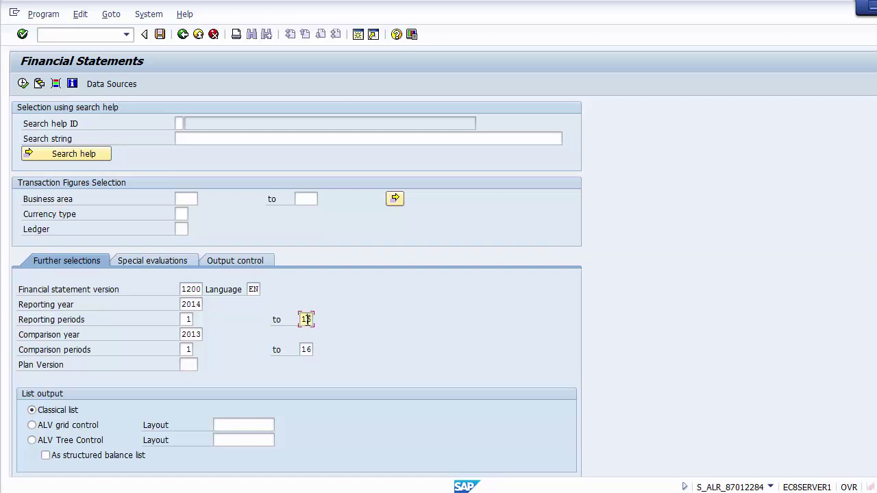
click(193, 334)
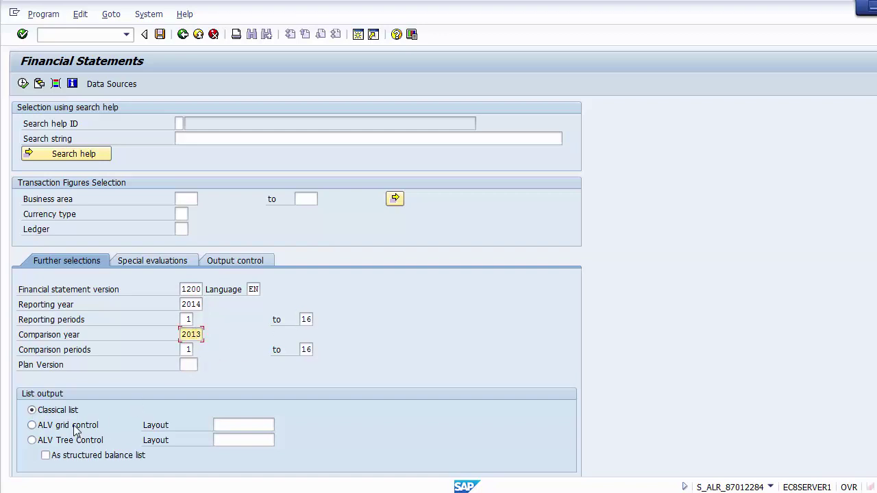
Set the list output to ALV Tree Control and execute the financial statements report.
click(61, 443)
click(47, 425)
click(45, 441)
click(42, 428)
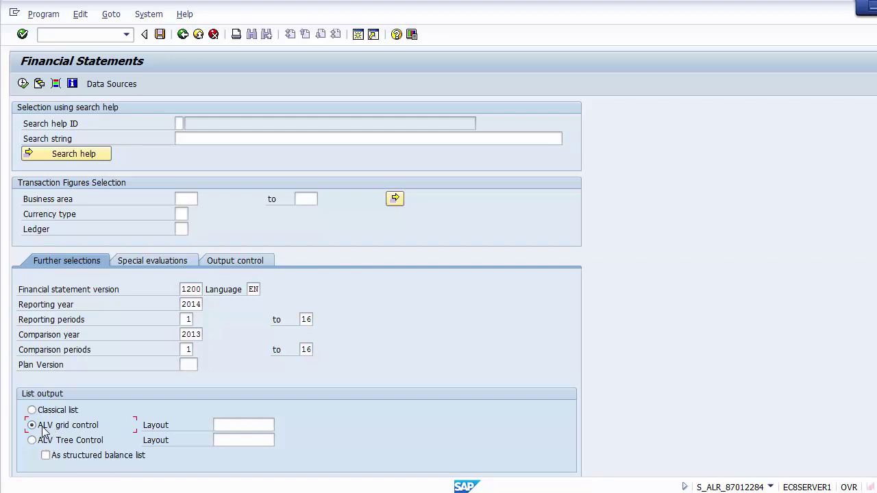
click(44, 411)
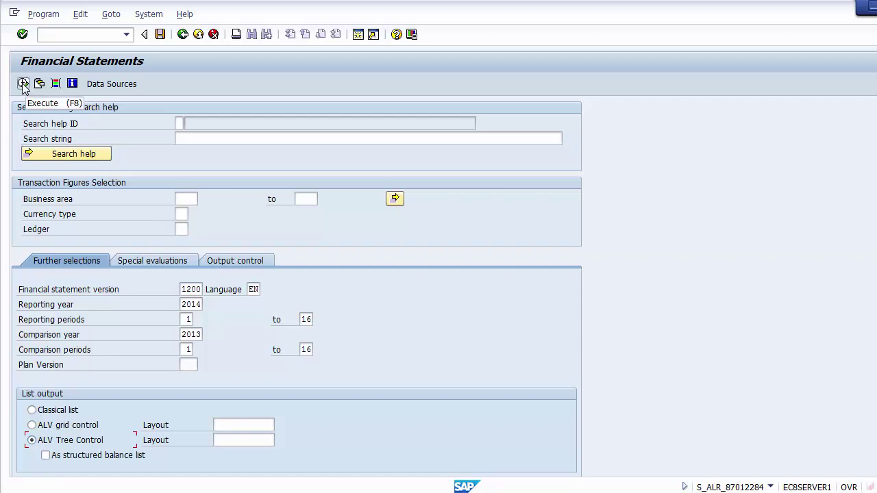
click(23, 84)
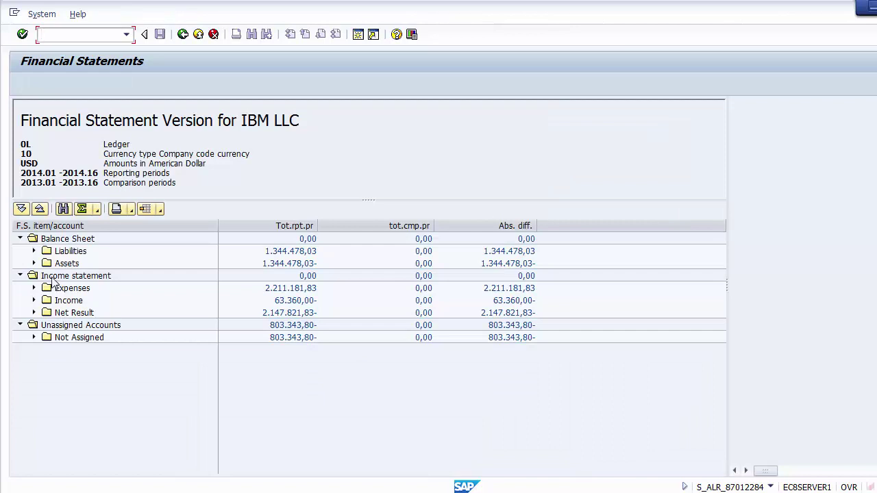
Expand Liabilities, Assets and Current Assets under the balance sheet to examine their items, and collapse them again.
click(33, 263)
click(34, 251)
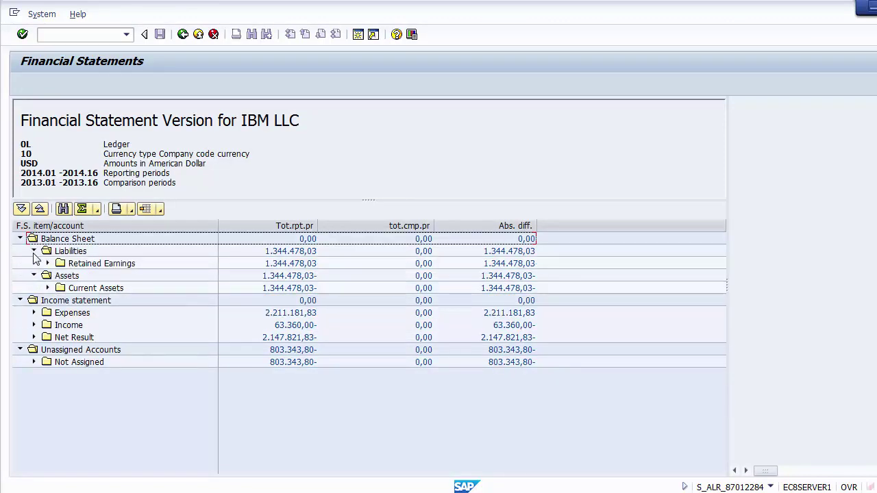
click(65, 252)
click(65, 276)
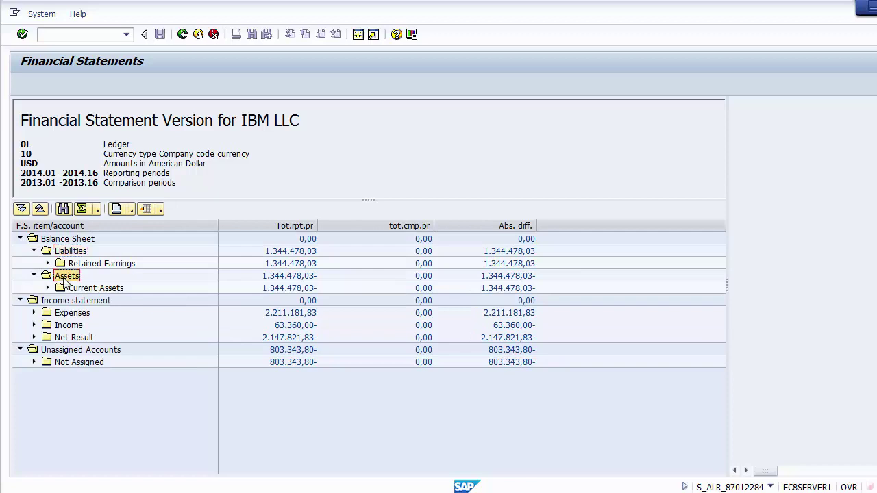
click(48, 288)
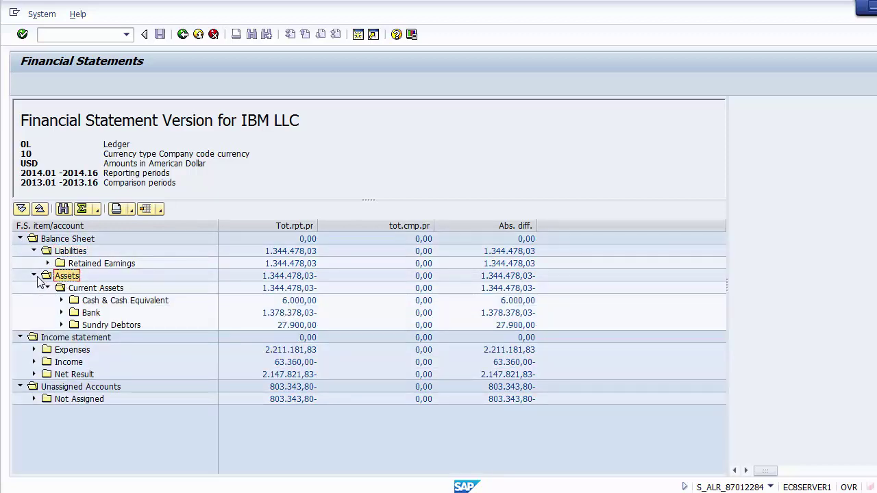
click(34, 275)
click(33, 251)
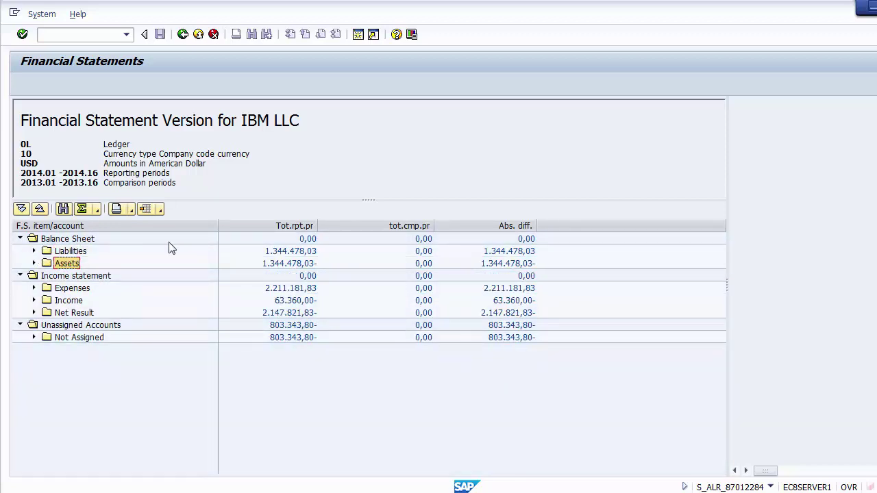
Compare the reporting and comparison period totals of liabilities and assets, and expand the Liabilities item.
click(83, 240)
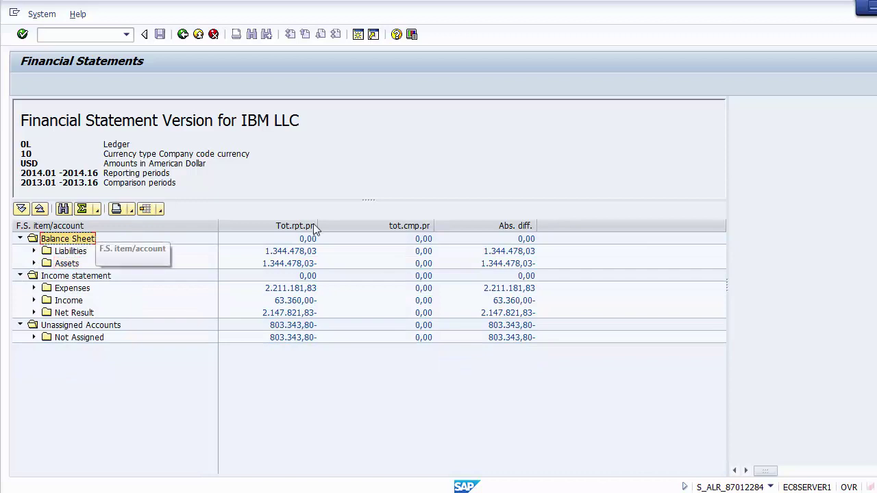
click(293, 250)
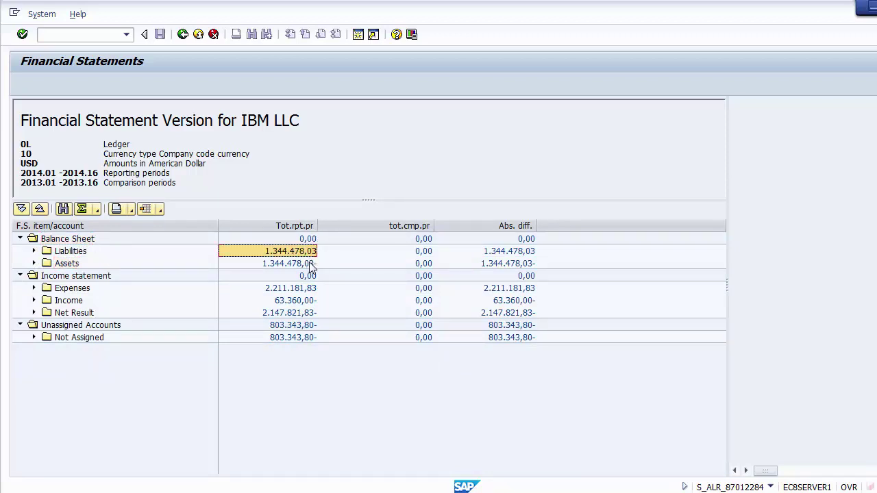
click(306, 264)
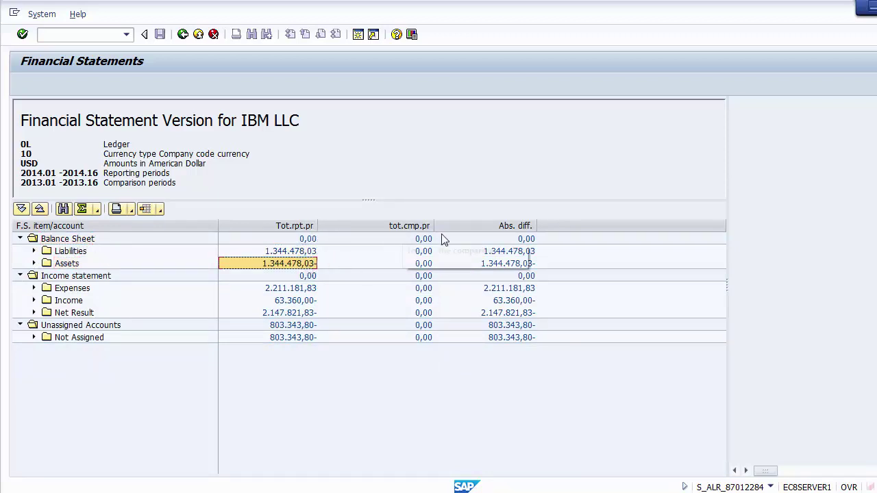
click(429, 251)
click(427, 265)
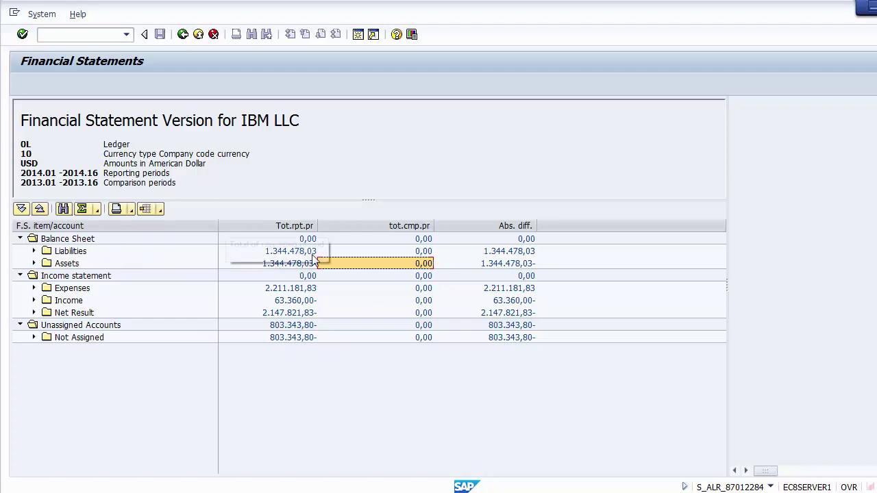
click(289, 252)
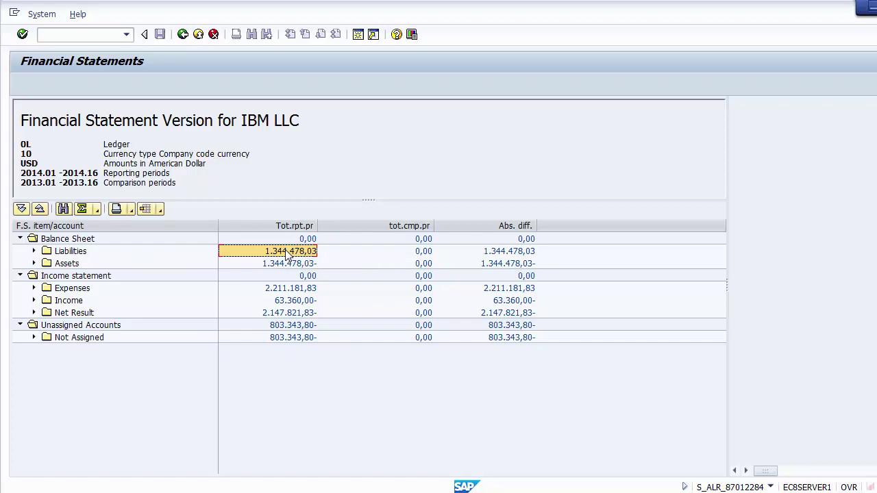
click(46, 252)
click(34, 252)
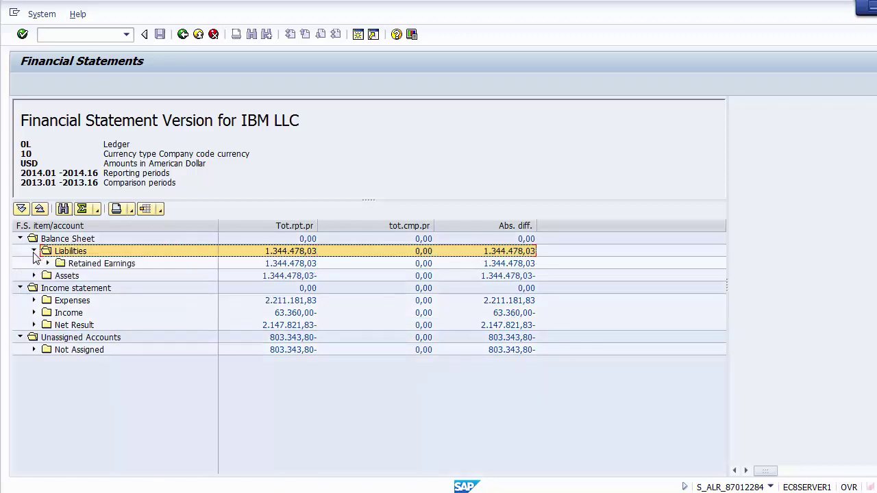
Expand Retained Earnings under Liabilities to check the calculated profit for the reporting period, and collapse Liabilities again.
click(47, 264)
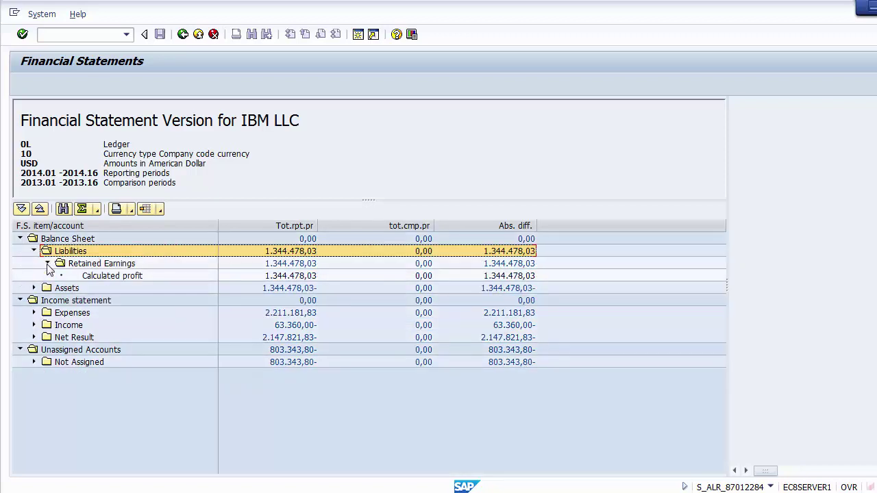
click(93, 276)
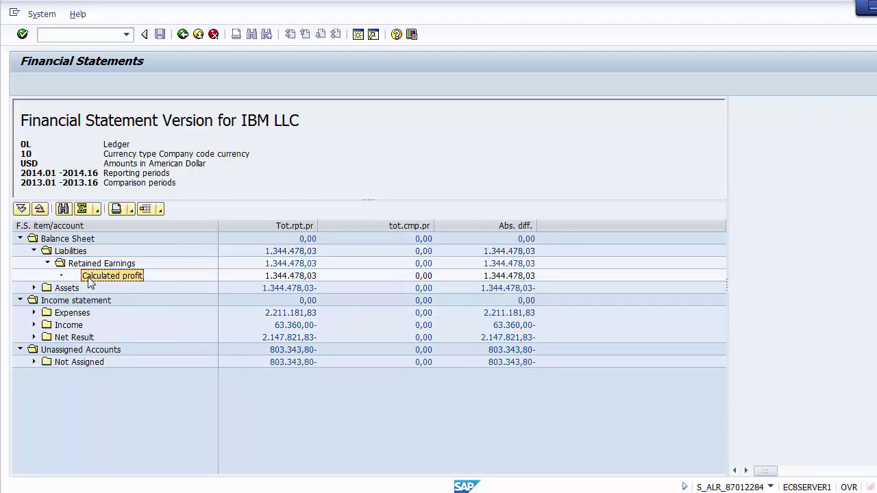
click(277, 278)
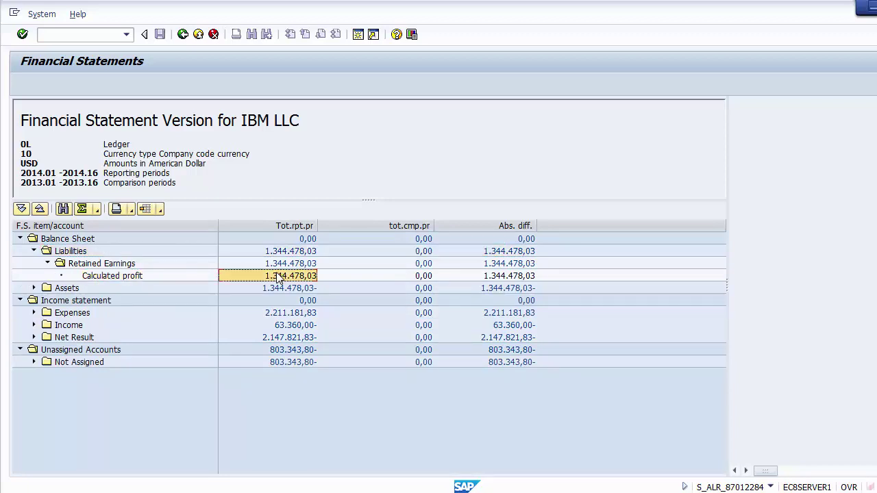
click(34, 251)
Expand Assets and Cash & Cash Equivalent to check the reporting period amount of the Cash Account.
click(34, 264)
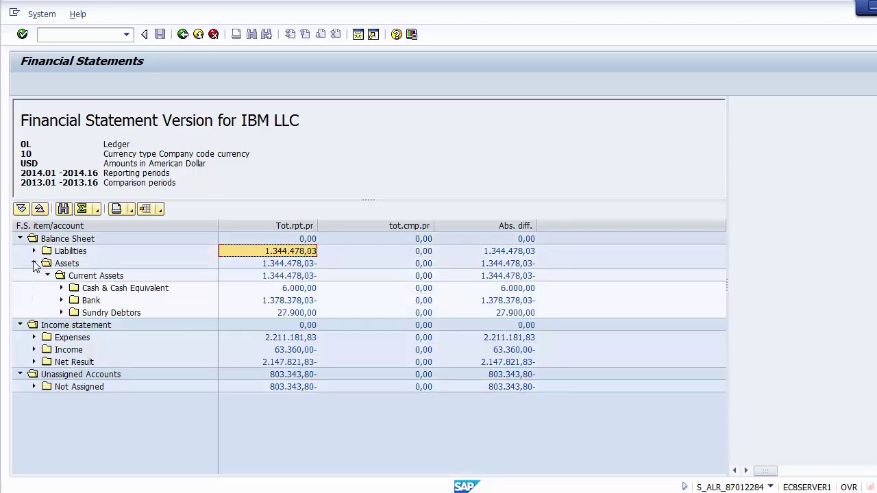
click(62, 289)
click(139, 301)
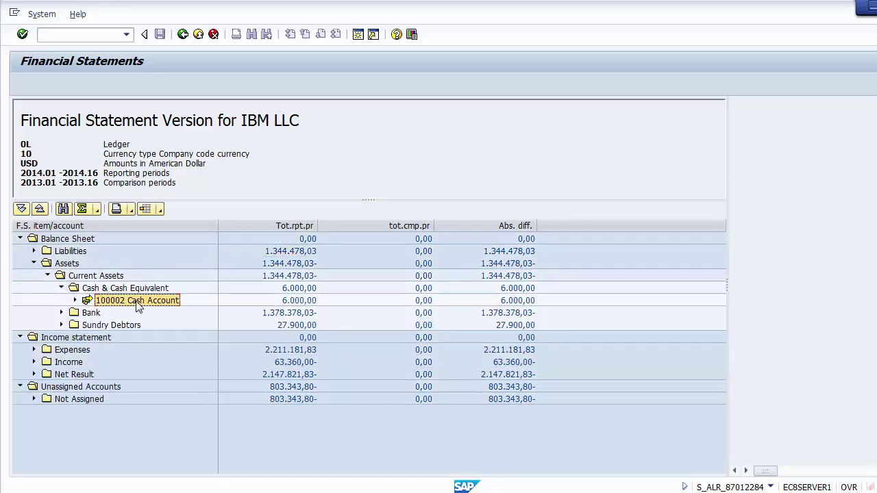
click(284, 301)
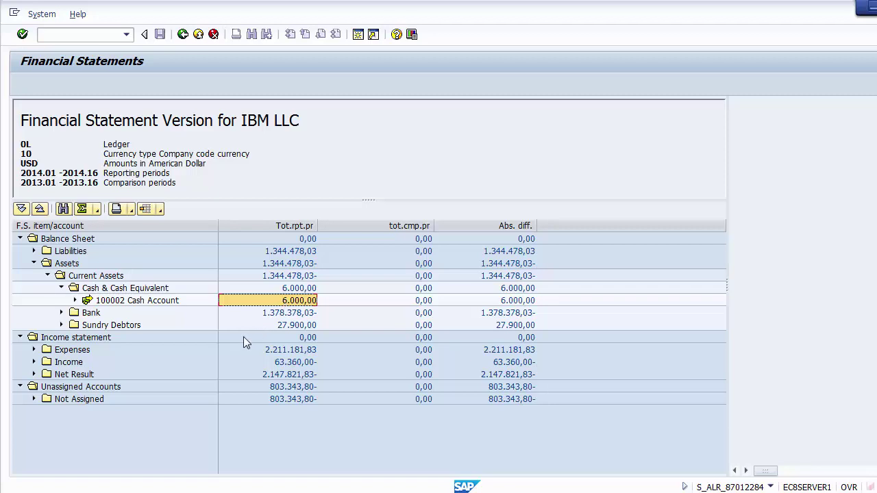
Expand Bank to examine the CITIBANK and HSBC accounts and their reporting period amounts, and collapse the asset items again.
click(62, 313)
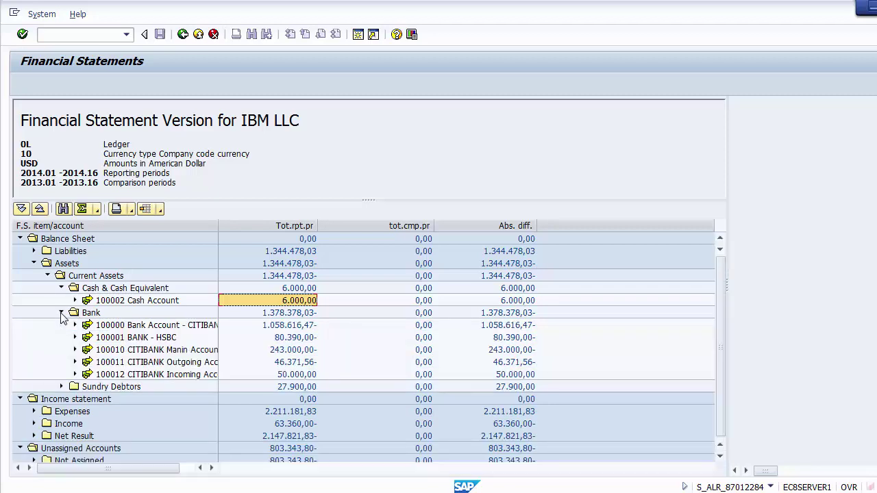
click(212, 326)
click(204, 350)
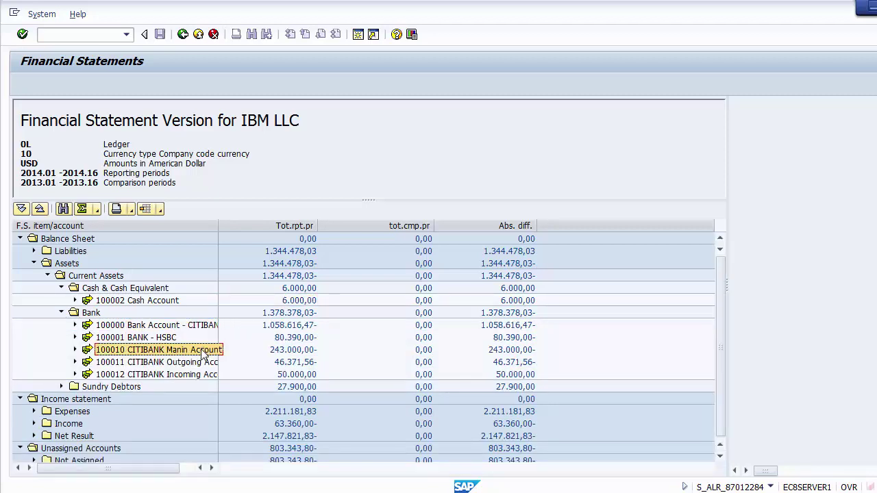
click(205, 362)
click(302, 363)
click(298, 350)
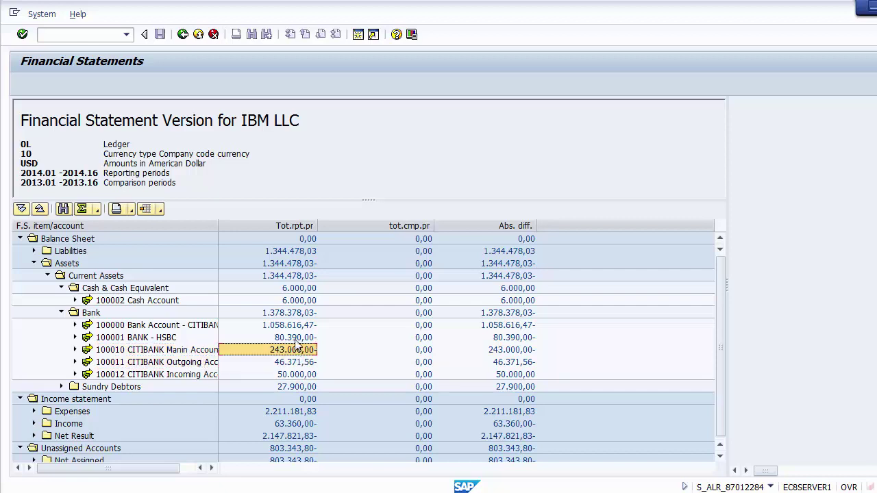
click(296, 337)
click(61, 313)
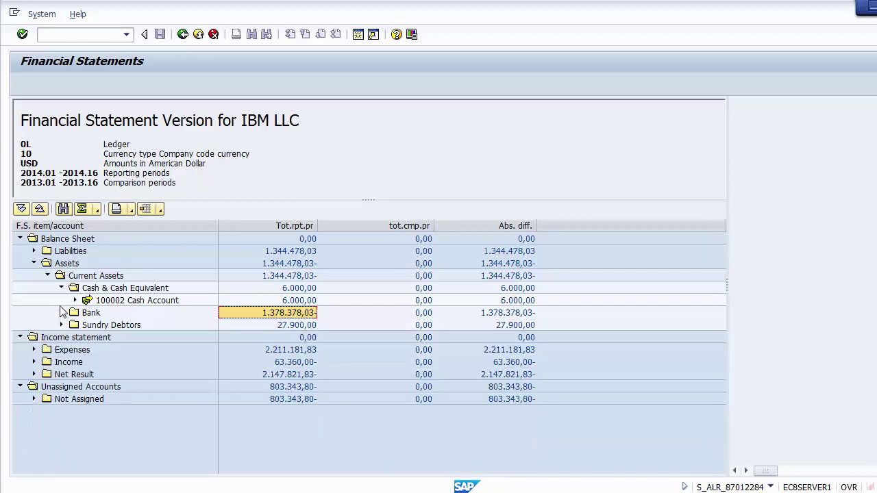
click(61, 287)
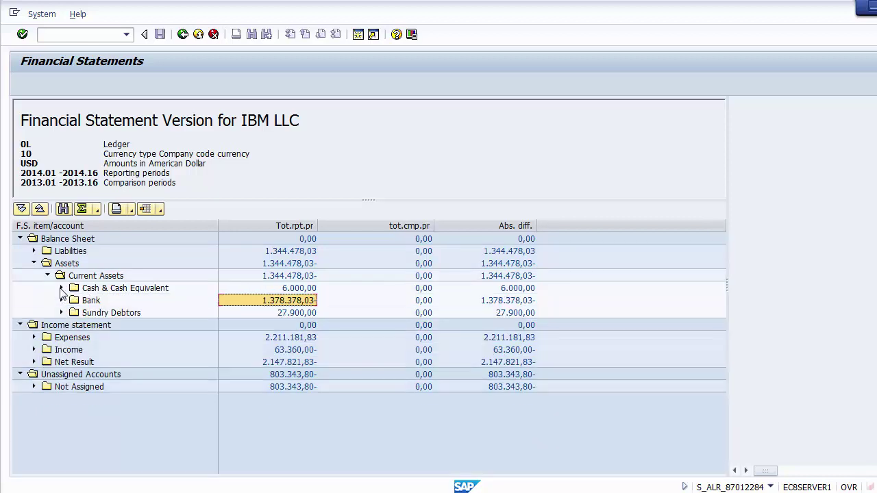
click(34, 263)
Review the Expenses, Income and Net Result items of the income statement, and expand Expenses to examine its accounts.
click(52, 290)
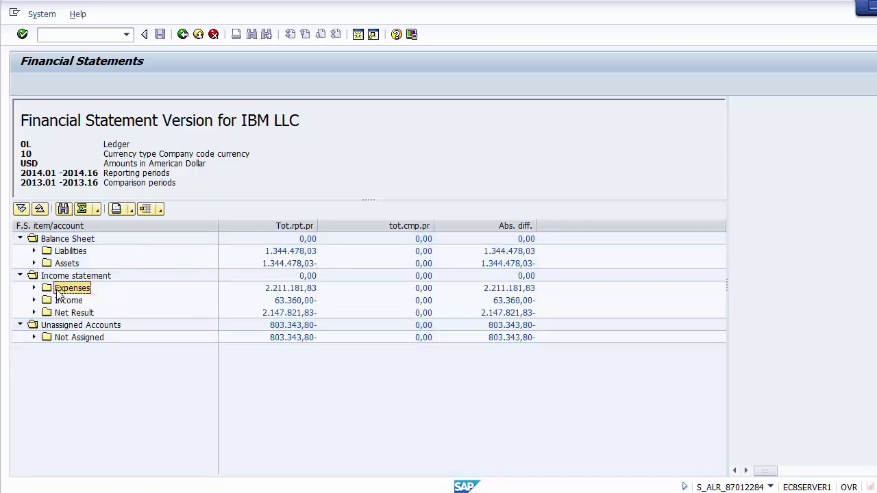
click(64, 301)
click(63, 313)
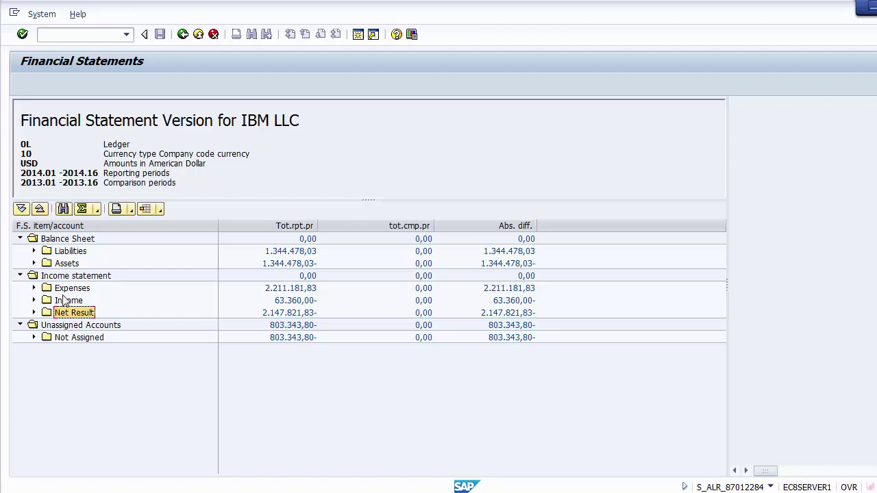
click(65, 288)
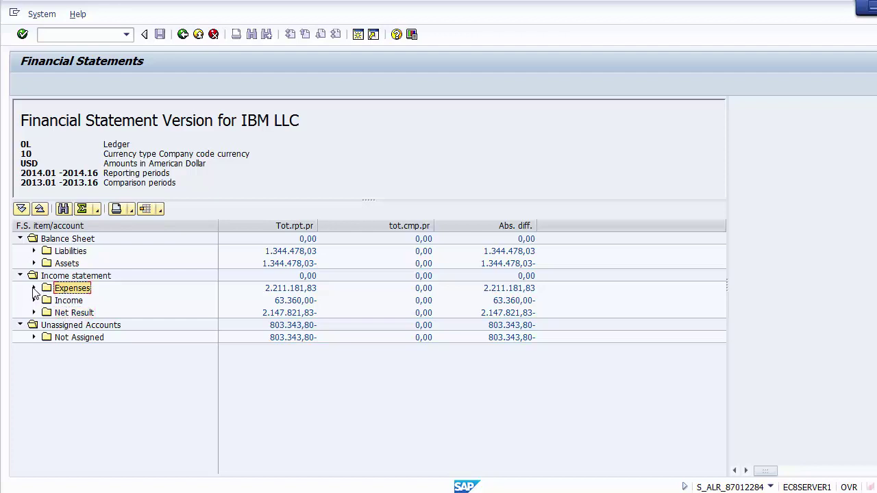
click(33, 289)
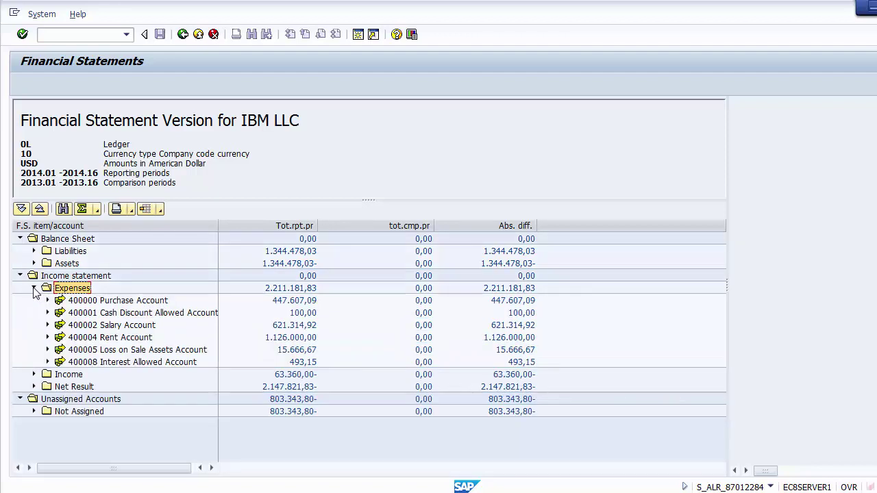
click(130, 301)
click(132, 325)
click(135, 350)
click(135, 361)
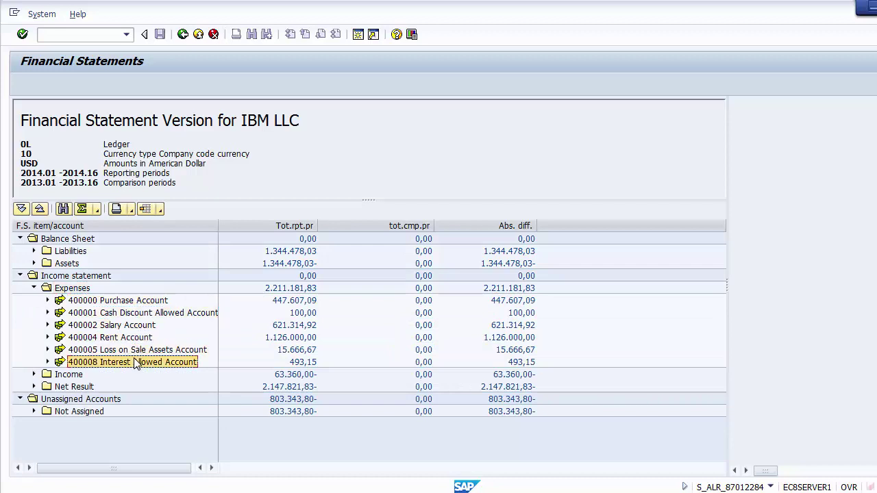
Expand Income and Net Result to examine the sales accounts and the calculated profit.
click(33, 374)
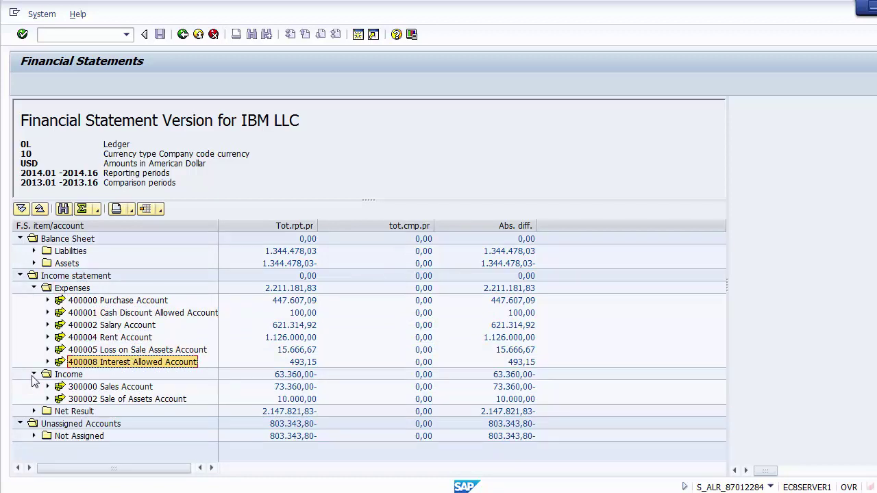
click(98, 387)
click(102, 400)
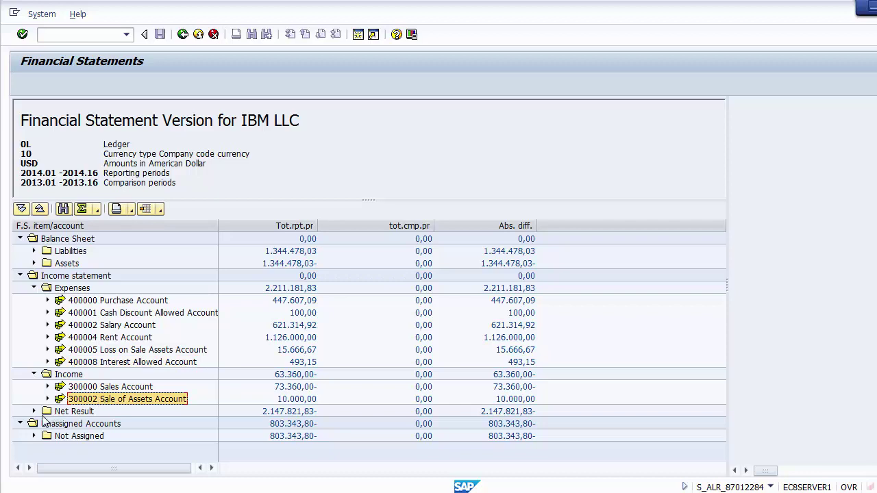
click(33, 412)
click(98, 425)
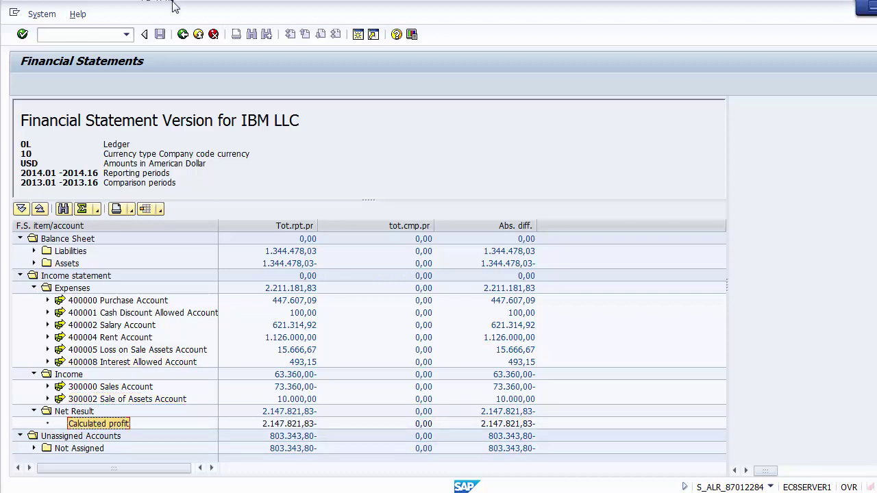
Return to the report selection, set the list output to ALV grid control, and execute the financial statements report.
click(181, 35)
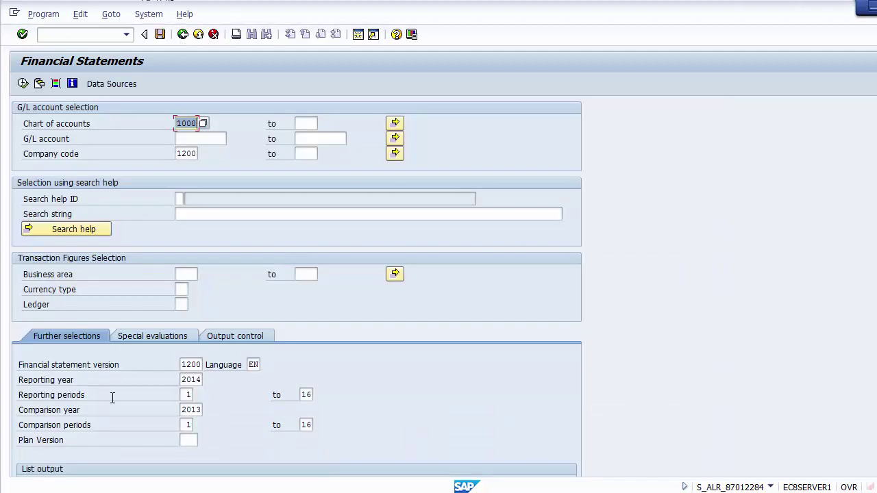
scroll(588, 360, down, 3)
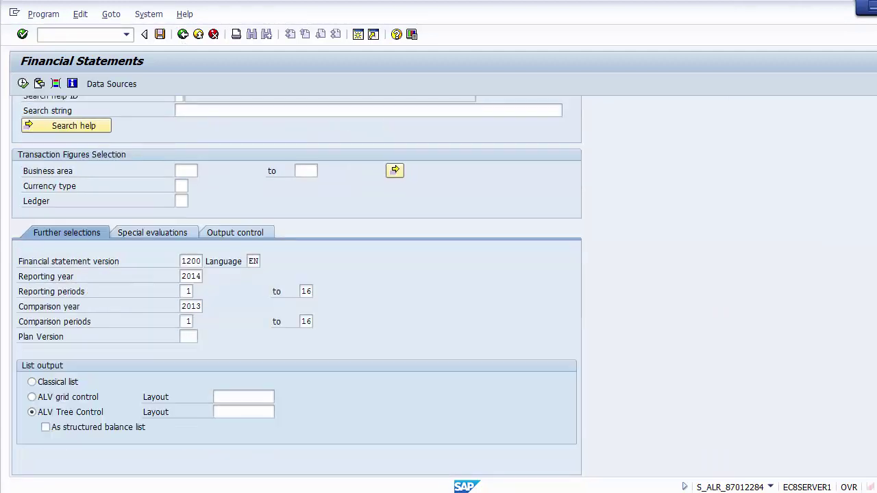
click(31, 397)
click(23, 84)
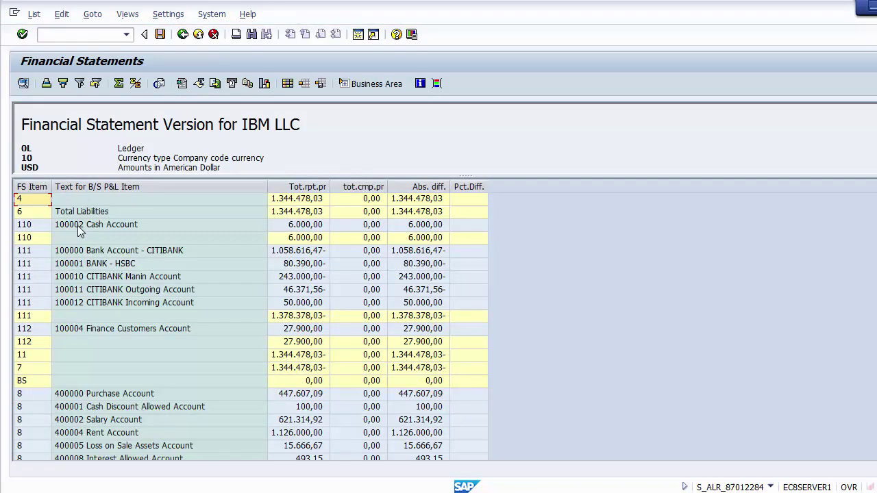
Look through the grid list from Total Liabilities to the unassigned accounts, and return to its beginning to check the report heading.
click(92, 213)
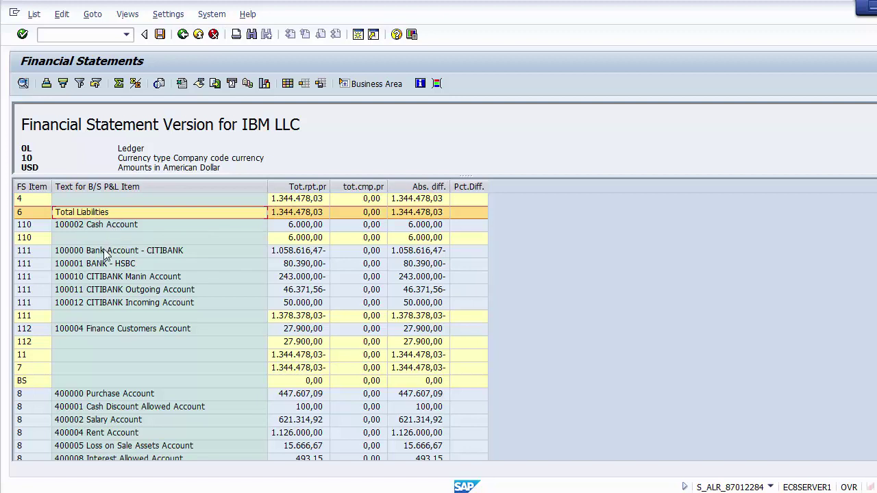
click(98, 387)
key(Page_Down)
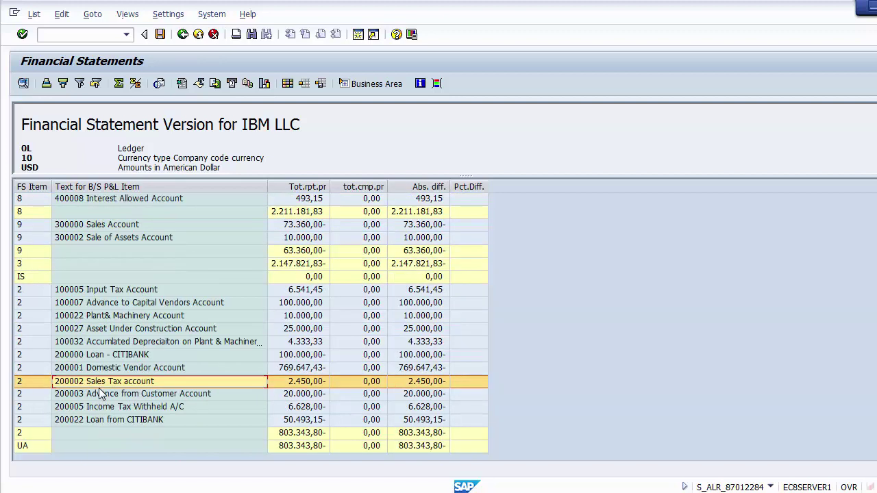
key(Down)
key(Down)
key(Down)
key(Down)
key(Down)
key(Page_Up)
key(Page_Up)
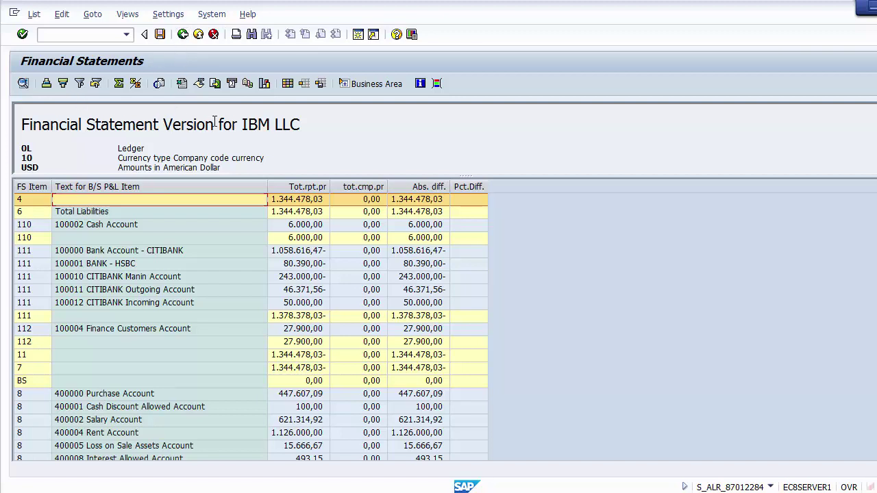
drag(215, 124, 26, 115)
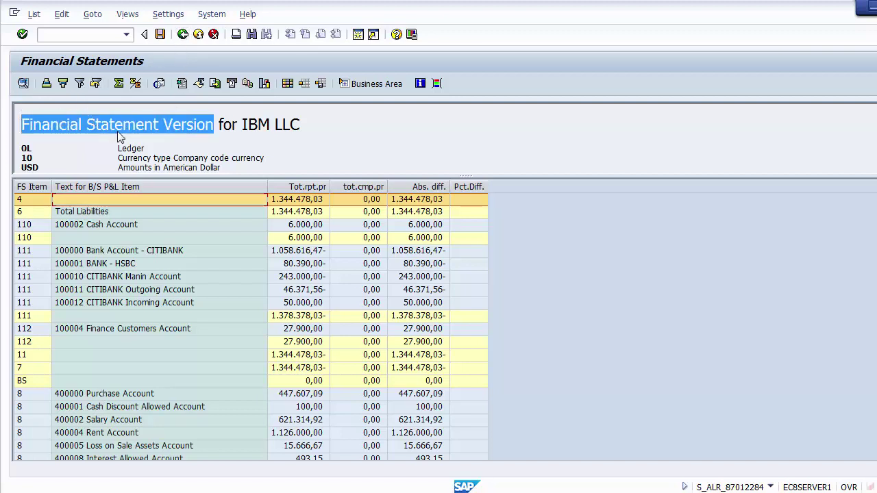
Leave the financial statements report and switch to the PowerPoint slide to read the next year-end activity.
click(184, 34)
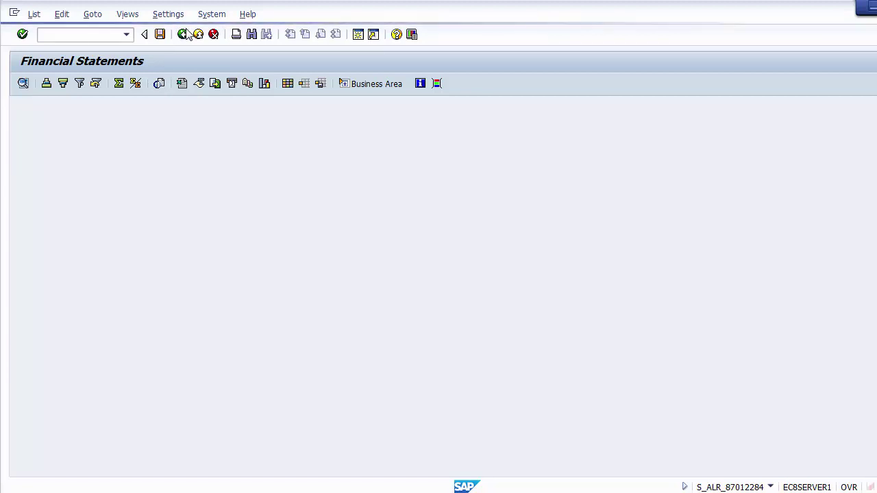
click(184, 34)
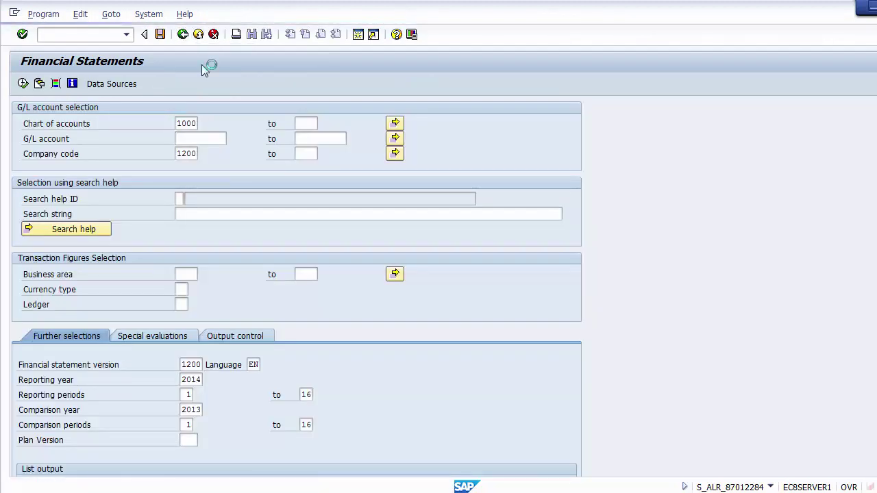
key(alt+Tab)
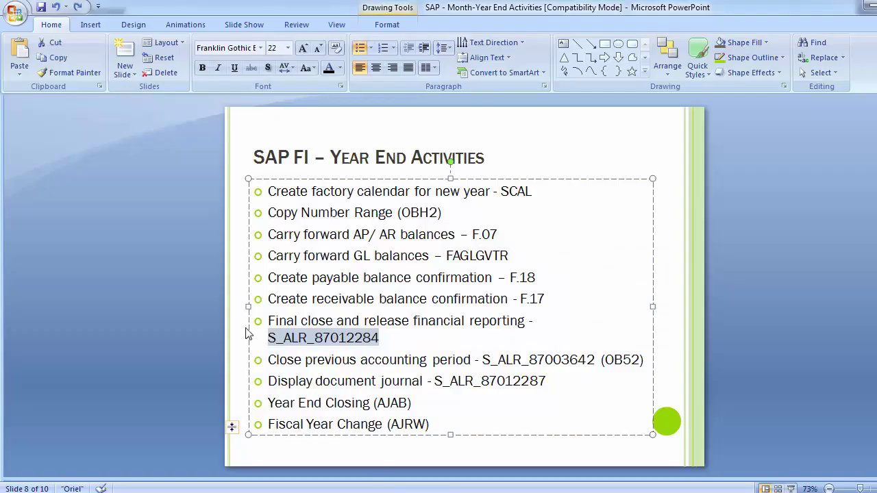
click(122, 326)
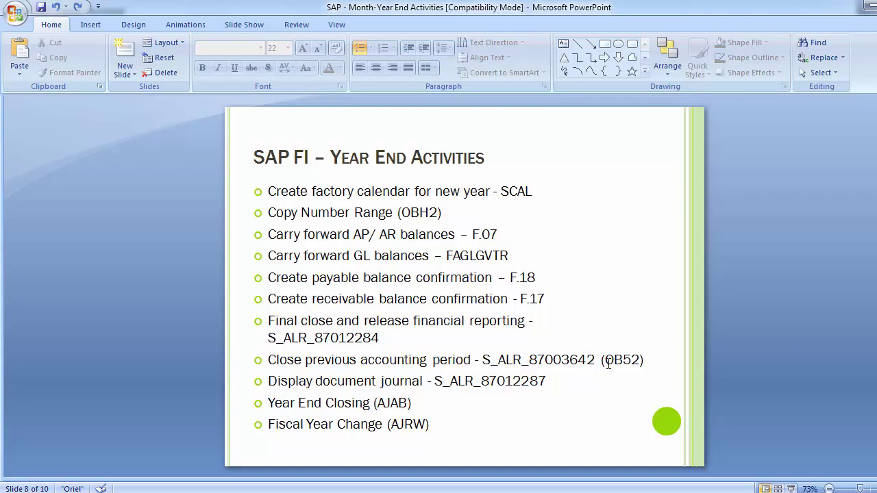
Switch back to SAP and open the posting periods overview with transaction OB52.
key(alt)
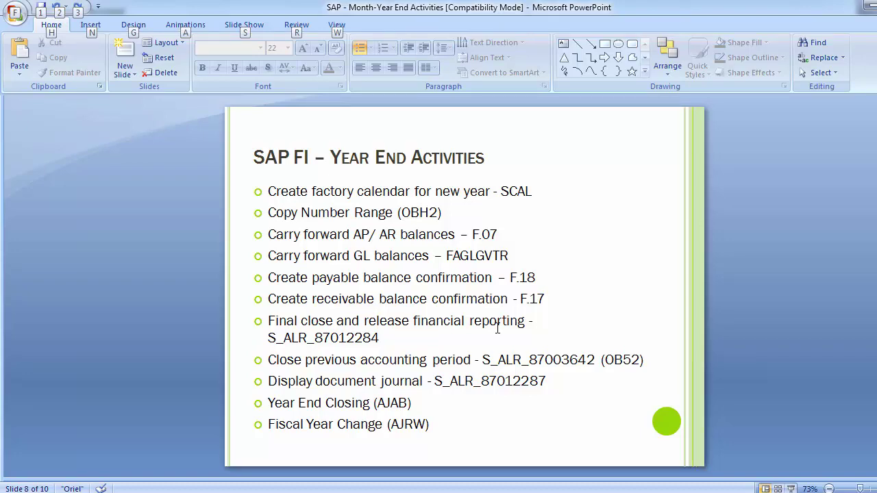
key(alt+Tab)
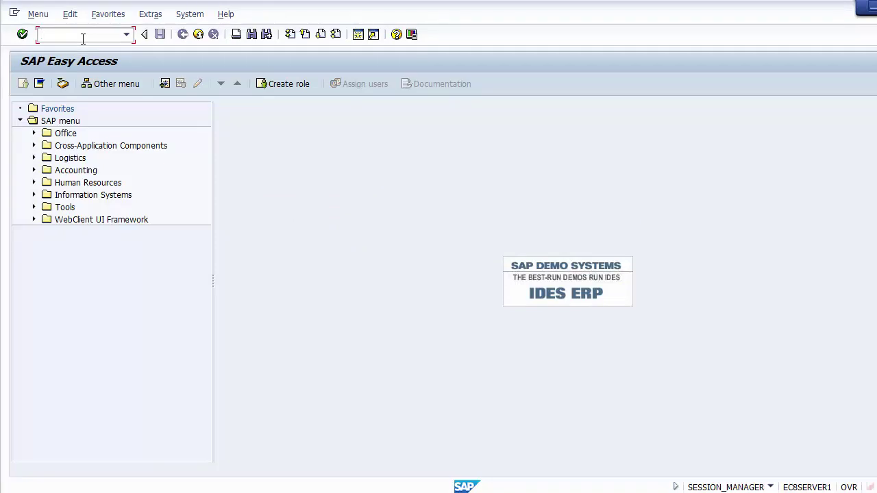
text(OB52)
key(Return)
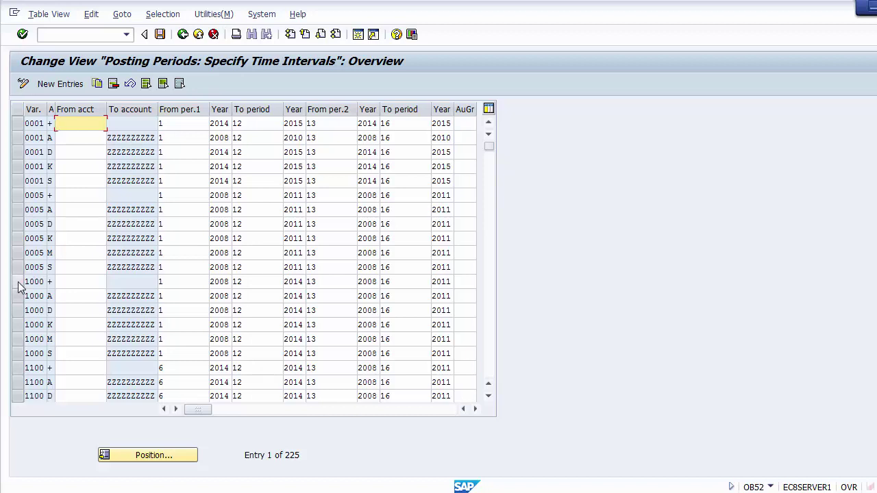
Select the variant 1200 entries, check their first posting period interval and years, and leave the posting periods overview while staying logged on.
click(489, 368)
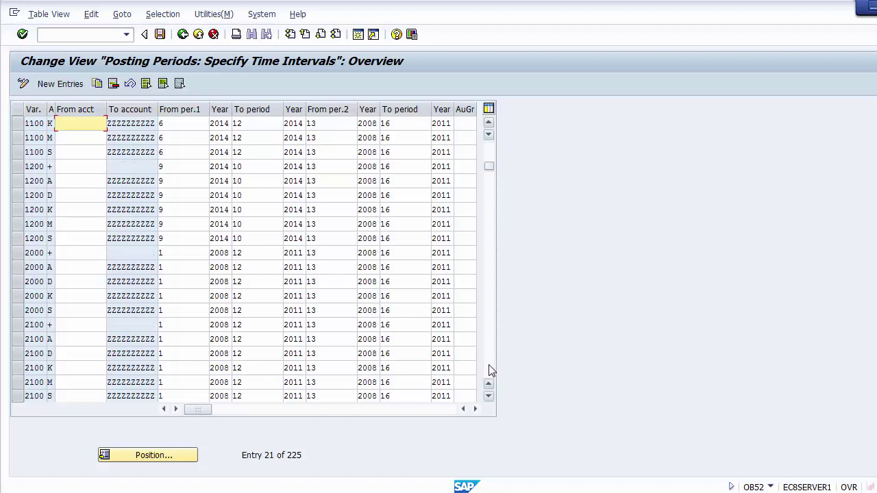
click(19, 169)
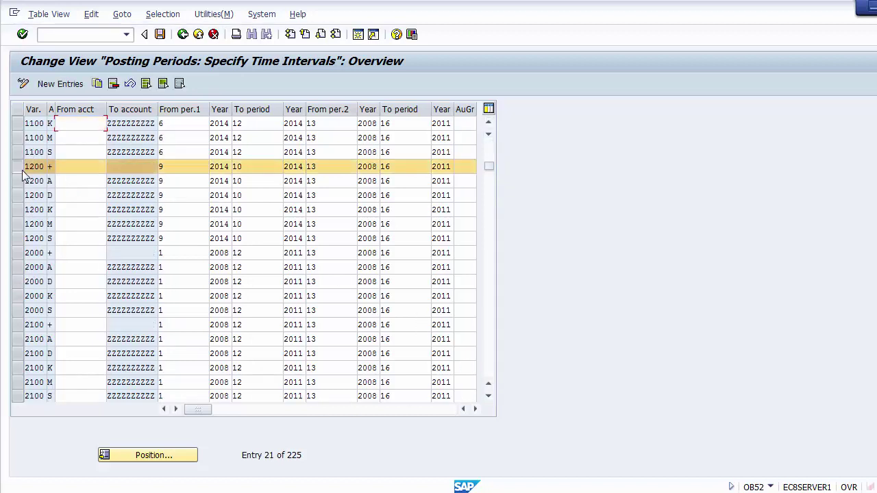
drag(22, 174, 20, 240)
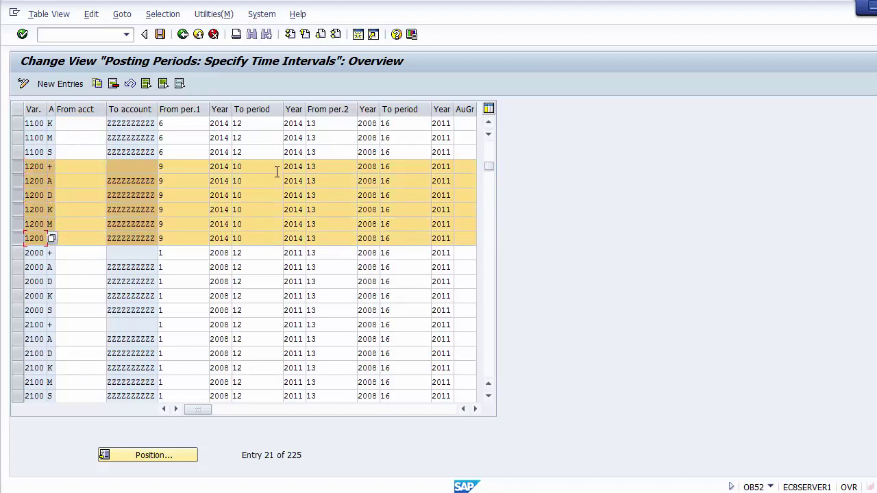
click(281, 172)
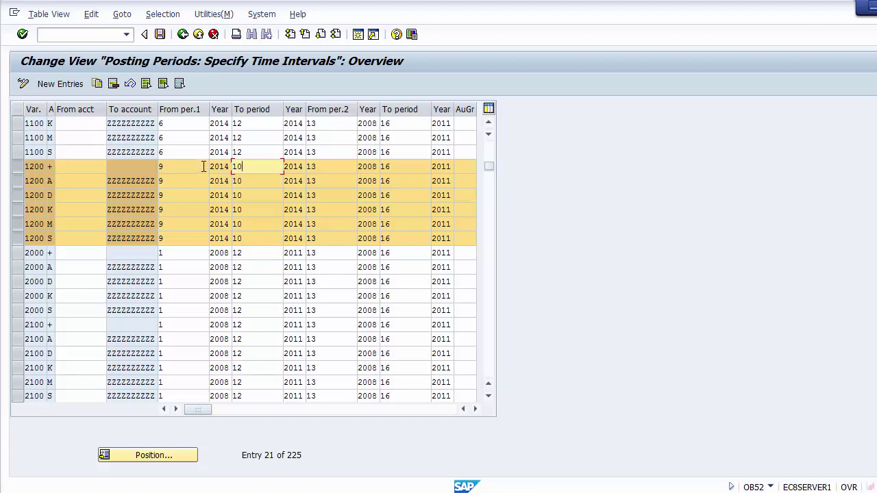
click(224, 167)
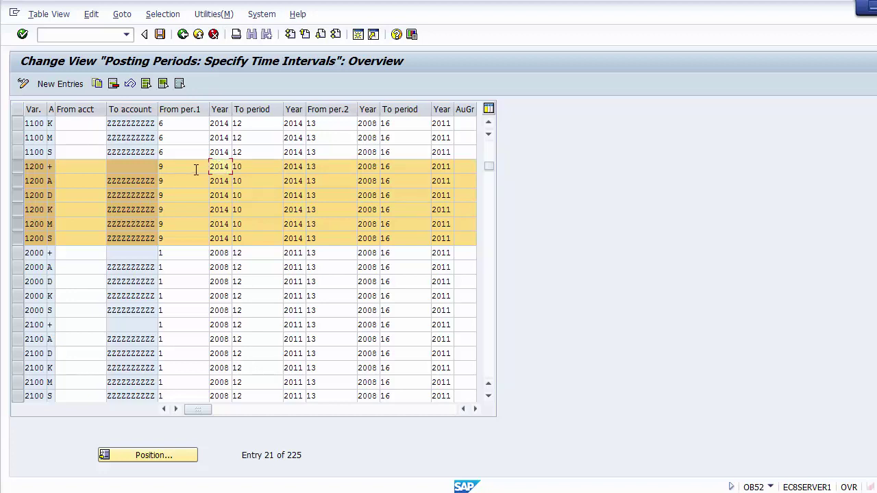
click(194, 168)
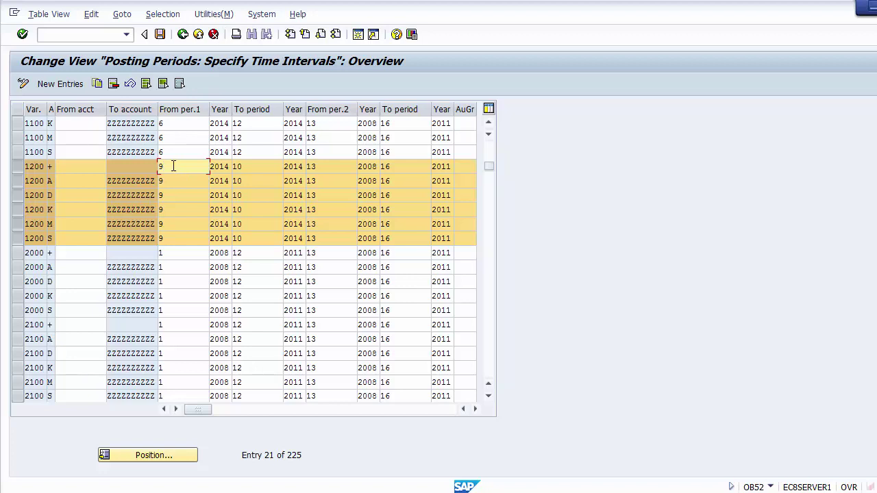
click(225, 167)
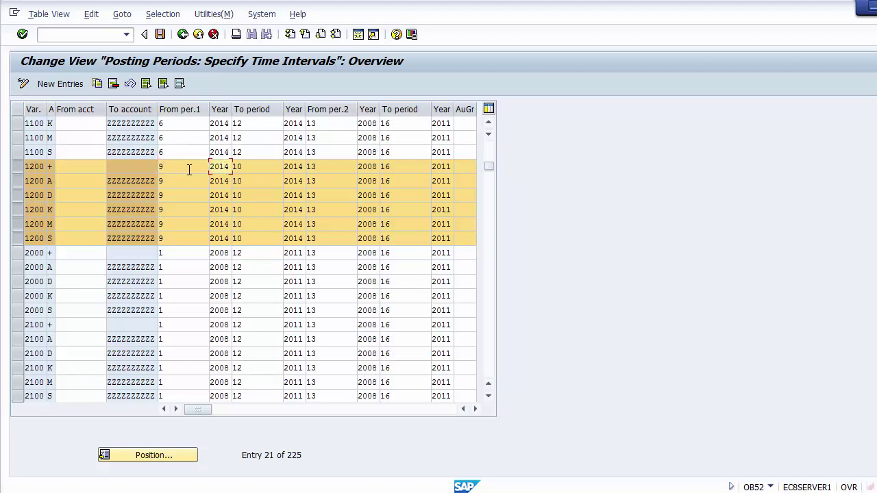
click(252, 167)
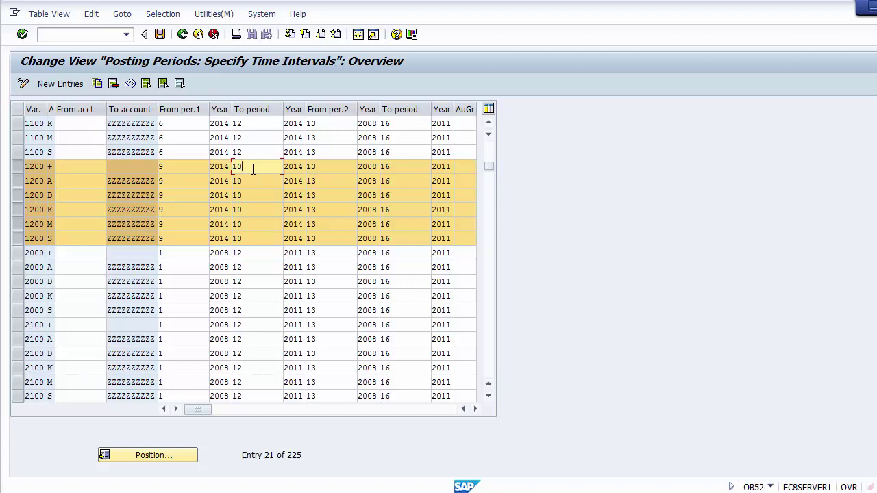
click(199, 35)
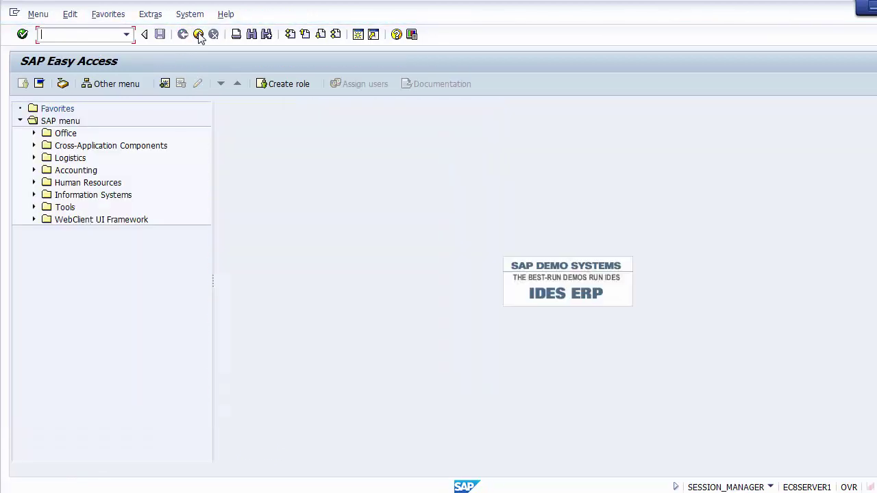
click(199, 35)
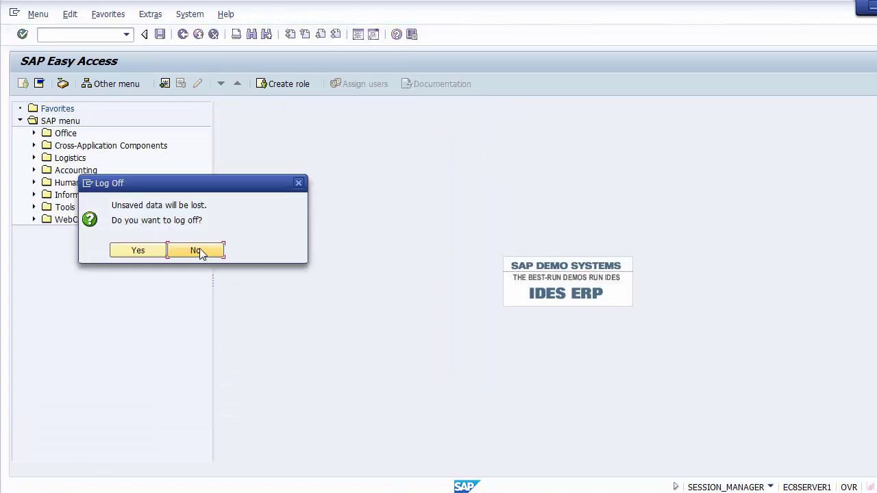
click(196, 250)
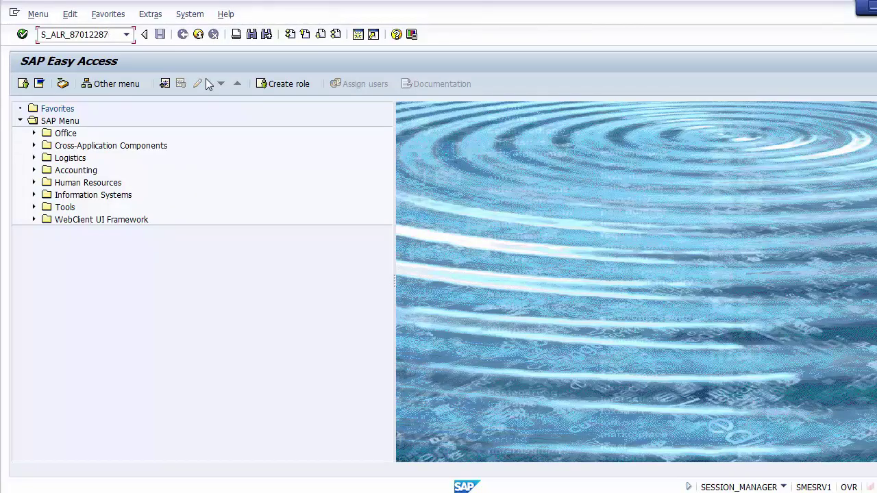
Open the document journal S_ALR_87012287 and enter company code 1010 and fiscal year 2014.
key(Return)
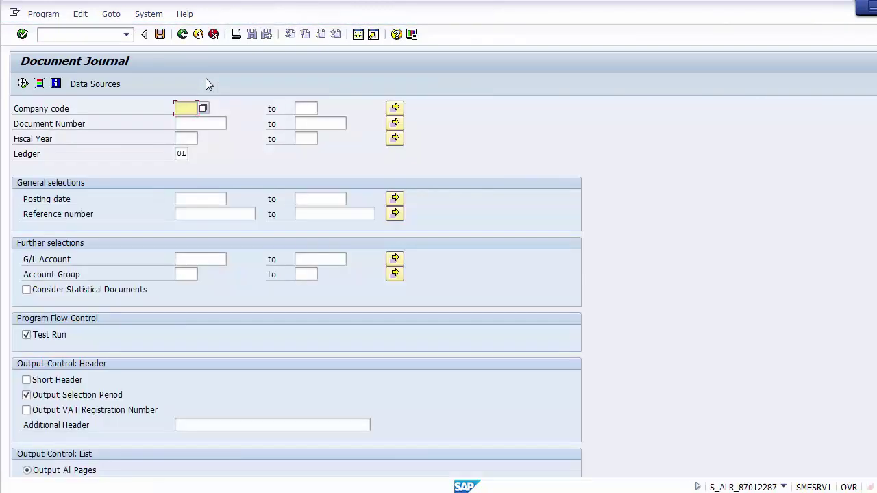
text(1010)
key(Tab)
key(Tab)
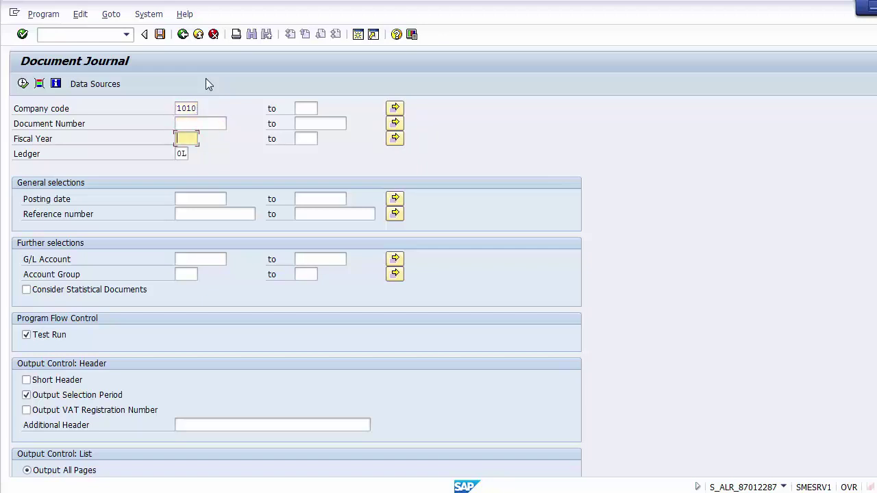
text(2014)
key(Tab)
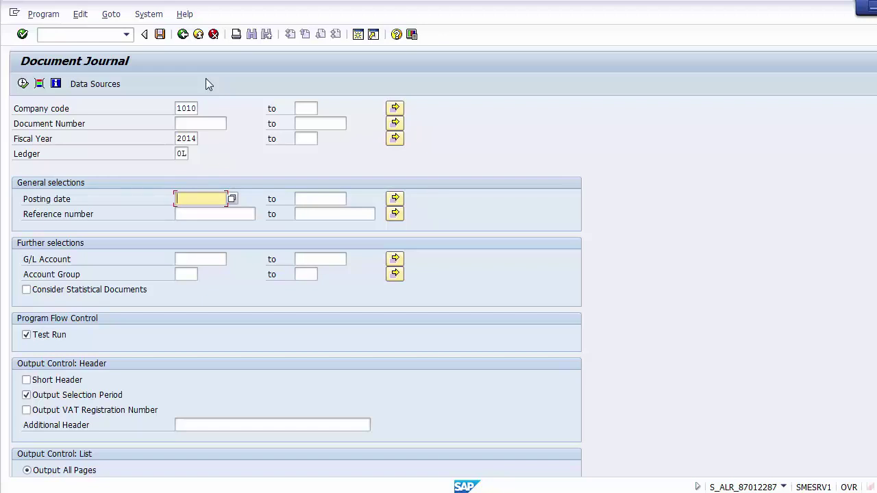
Try to enter the posting date range as 01.12.2014 to 31122014.
text(01)
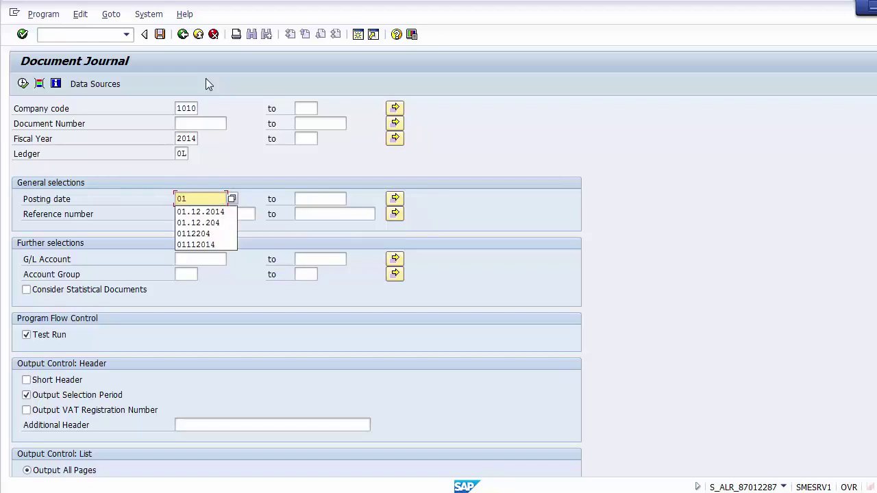
key(Down)
key(Tab)
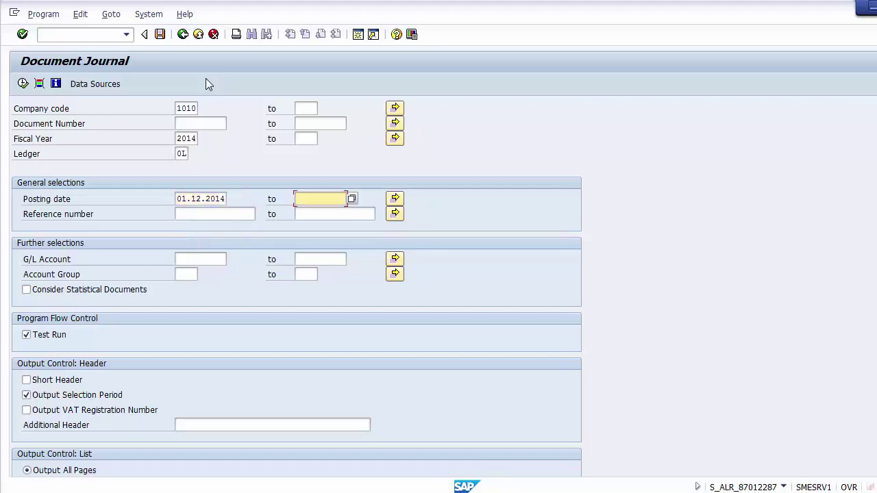
text(31122014)
key(Return)
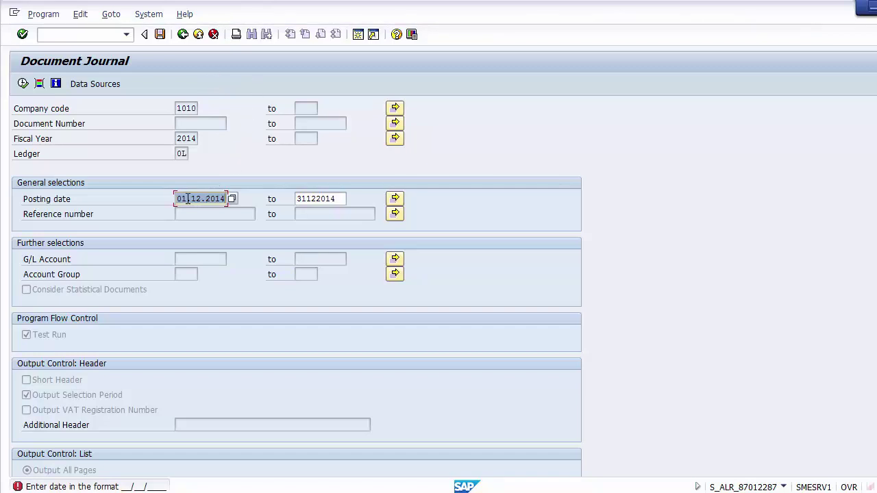
Set the posting date range to 12/01/2014 through 12/31/2014 and submit the selection.
text(12)
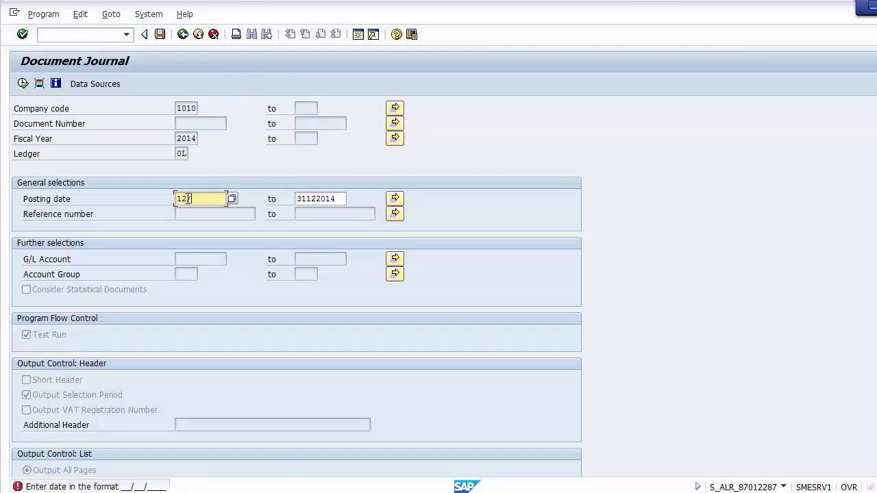
text(/01/2014)
key(Tab)
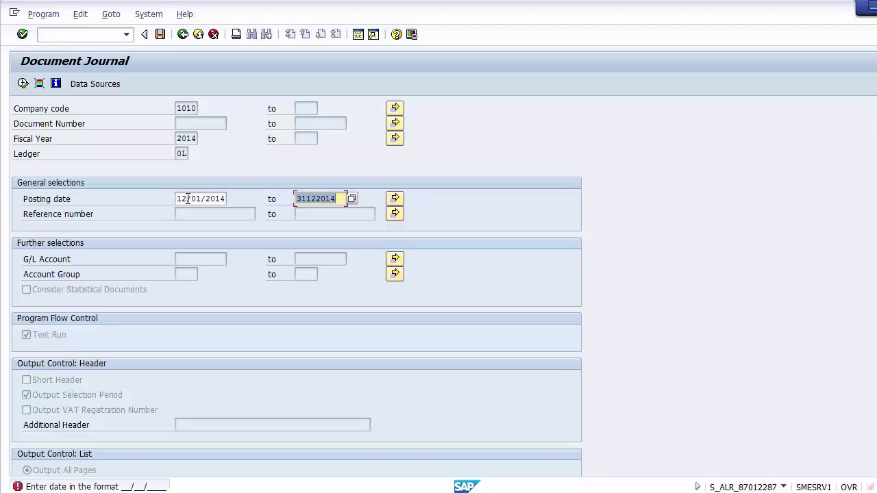
text(12/)
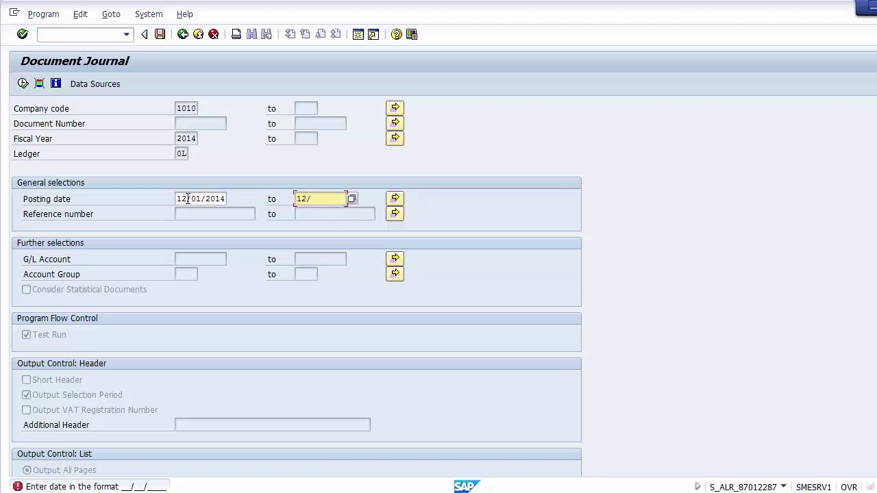
text(31/2014)
key(Return)
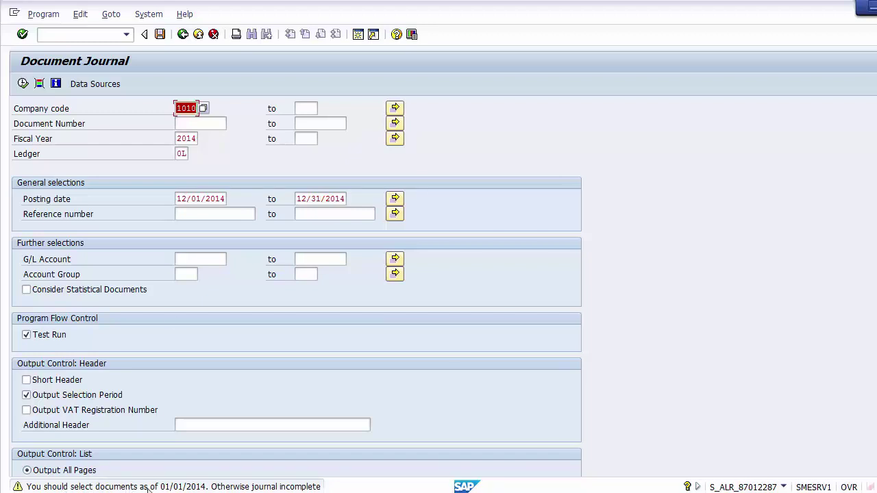
Execute the document journal with the posting date starting at 01/01/2014 and the list output limited to line item pages only.
click(178, 198)
text(01)
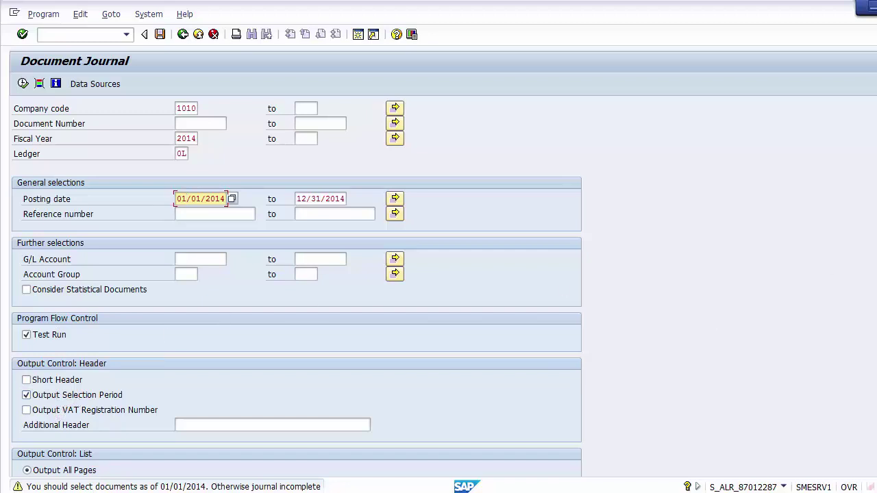
scroll(297, 281, down, 6)
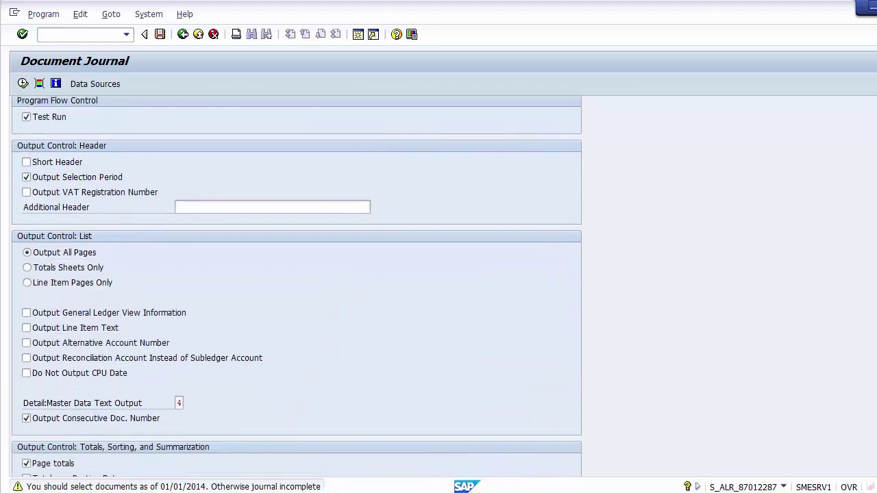
scroll(566, 289, down, 1)
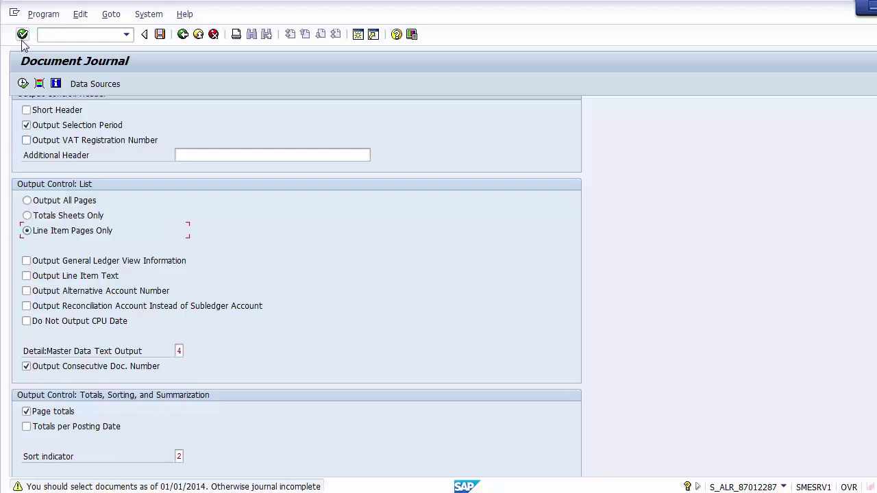
click(23, 84)
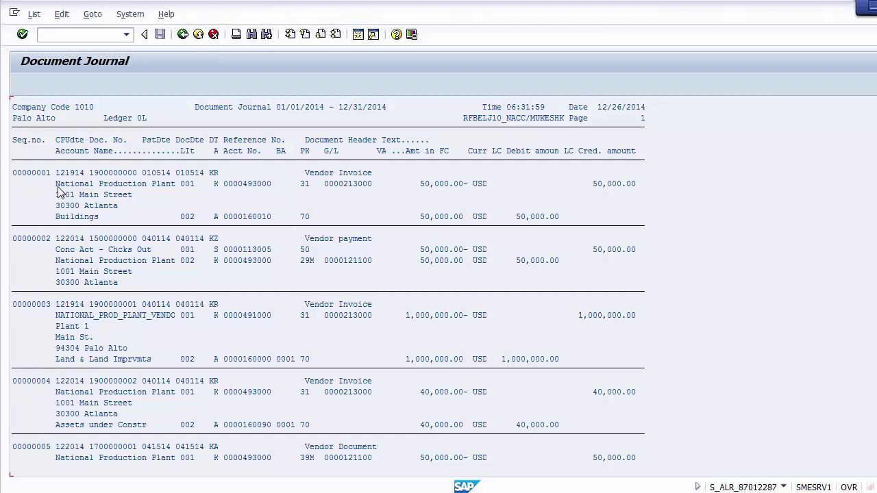
Examine the first vendor invoice and payment documents in the journal, and return to the report selection.
click(97, 176)
click(106, 238)
click(106, 382)
click(183, 35)
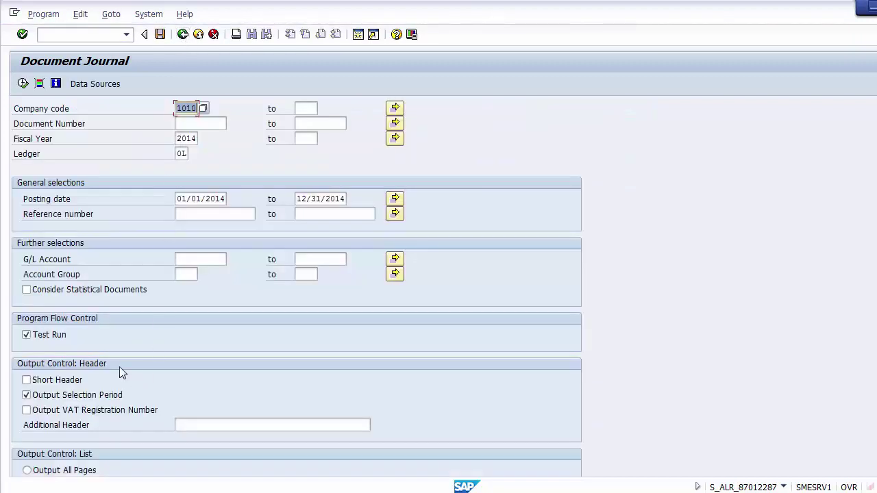
Turn off the test run and execute the document journal as an update run.
click(50, 336)
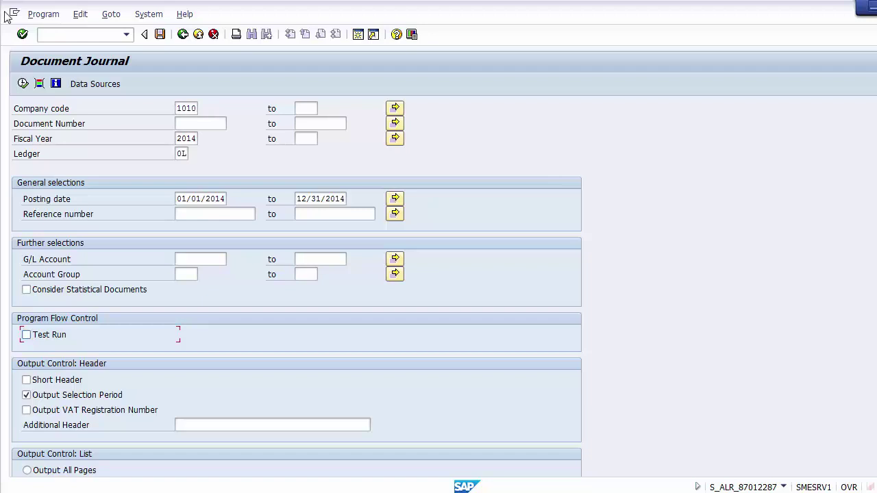
click(23, 82)
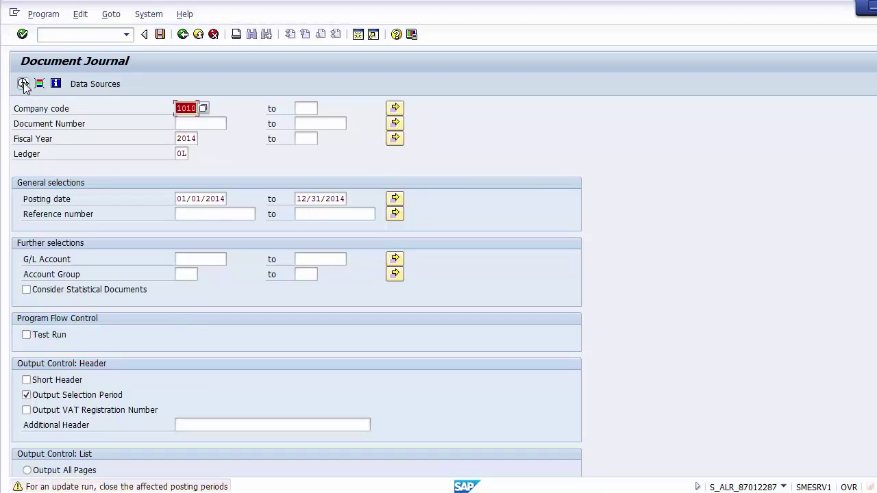
click(23, 83)
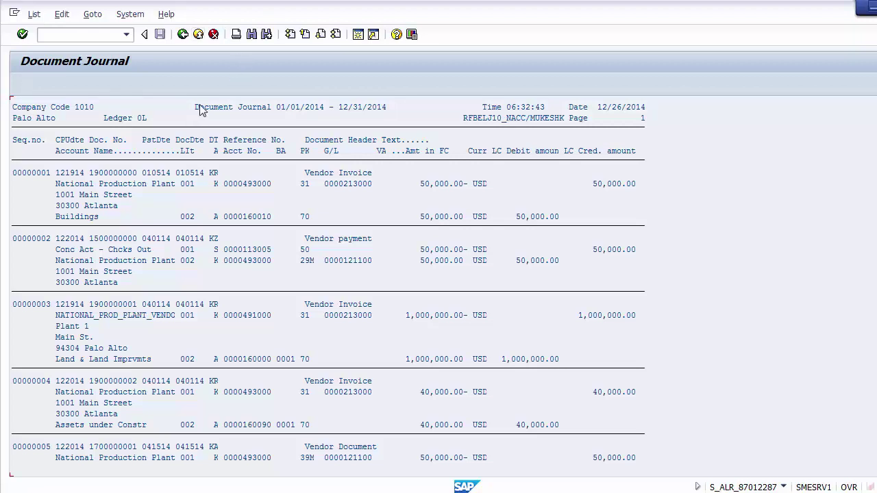
Check the date range in the document journal's heading and return to the report selection.
click(321, 111)
click(383, 111)
click(182, 34)
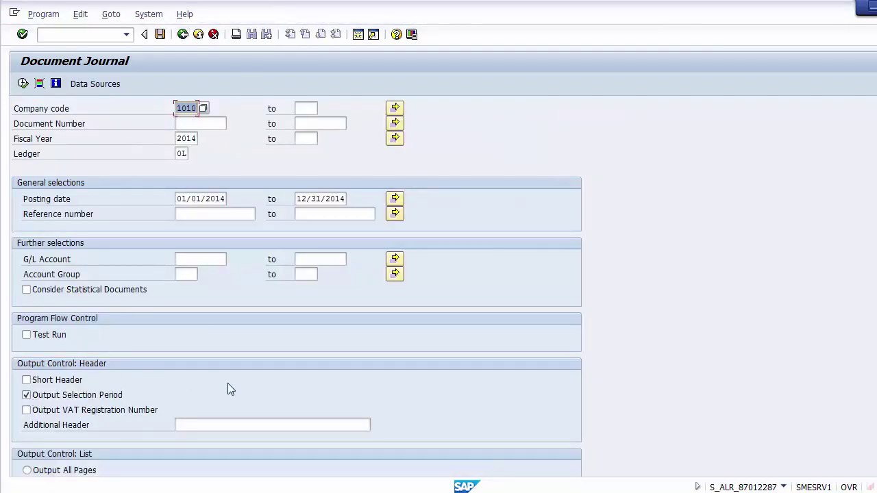
Set the journal's list output to totals sheets only.
scroll(228, 384, down, 8)
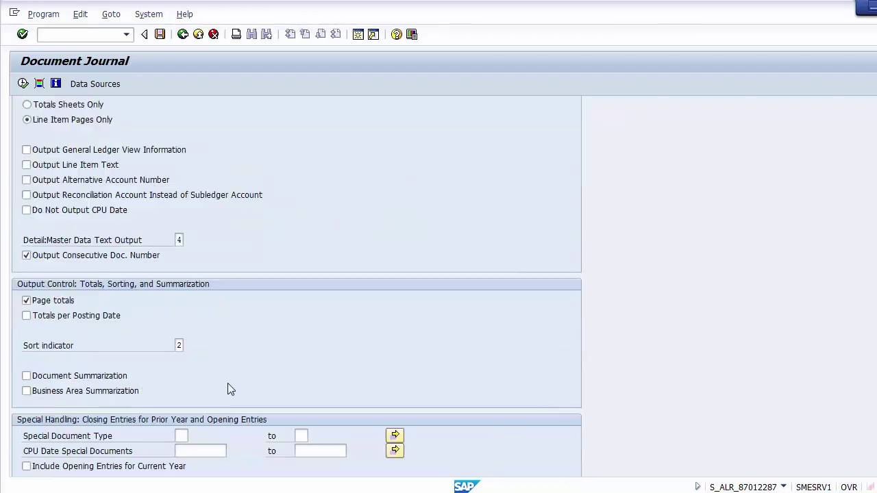
click(44, 107)
scroll(296, 288, up, 2)
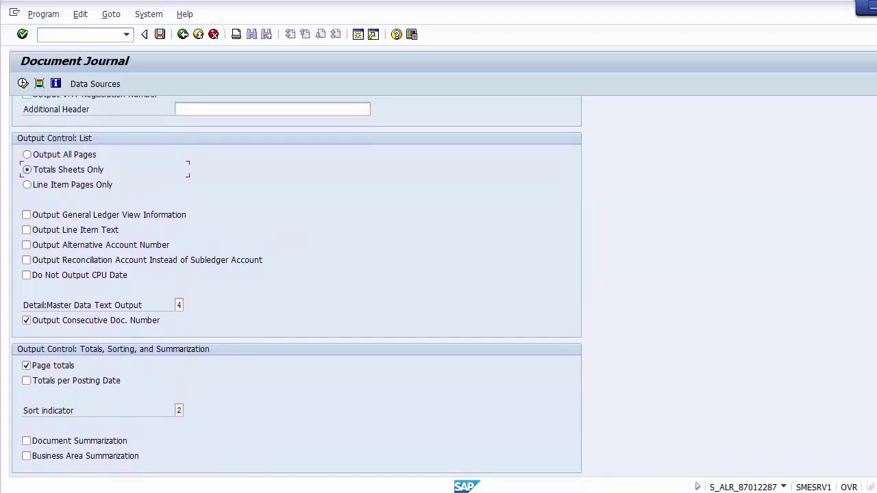
scroll(738, 202, up, 1)
click(110, 241)
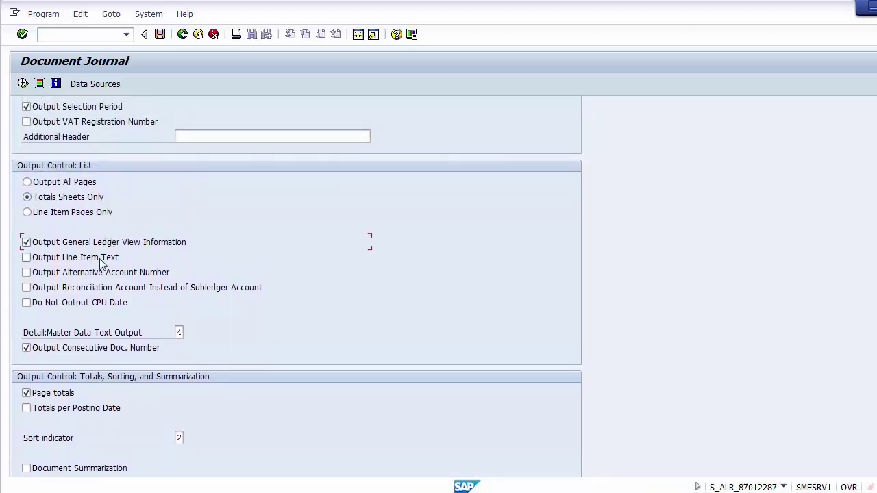
click(96, 287)
click(82, 241)
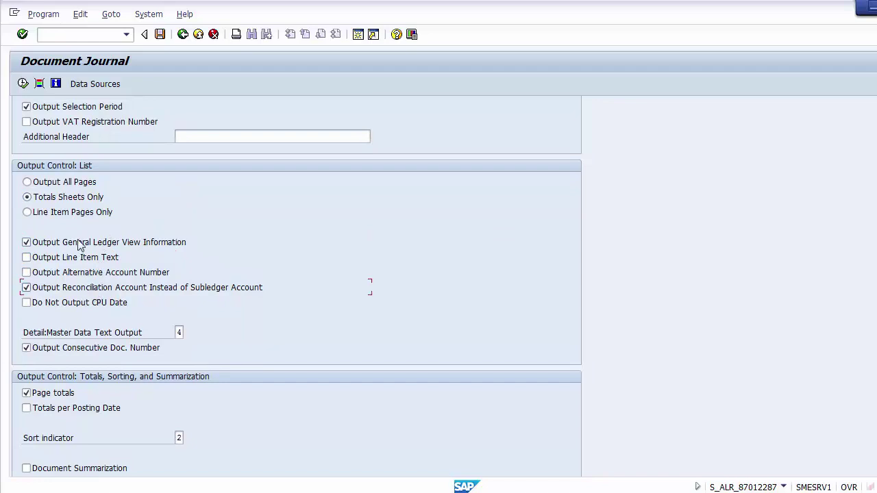
click(69, 289)
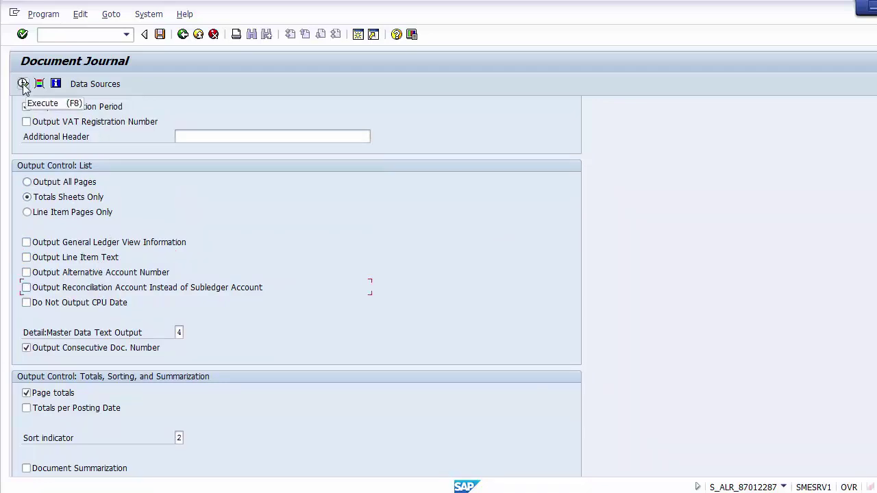
Execute the document journal with totals sheets only, accepting the warnings, and return to the report selection.
click(22, 84)
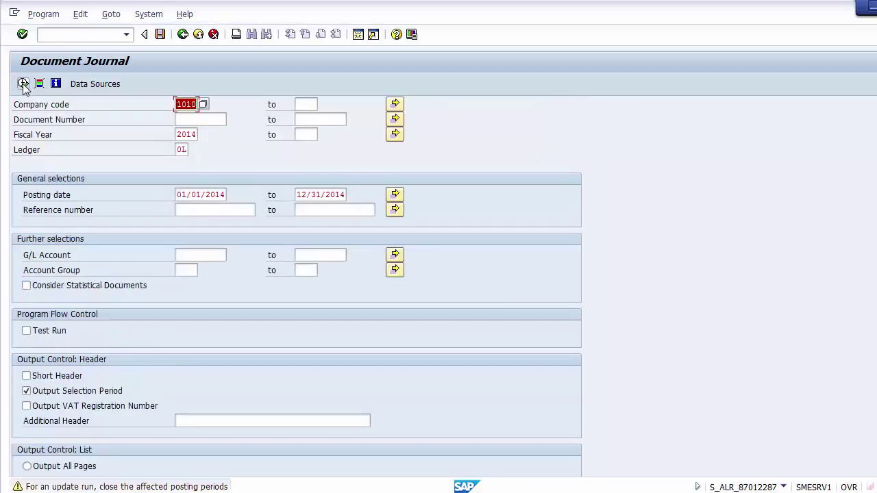
click(23, 83)
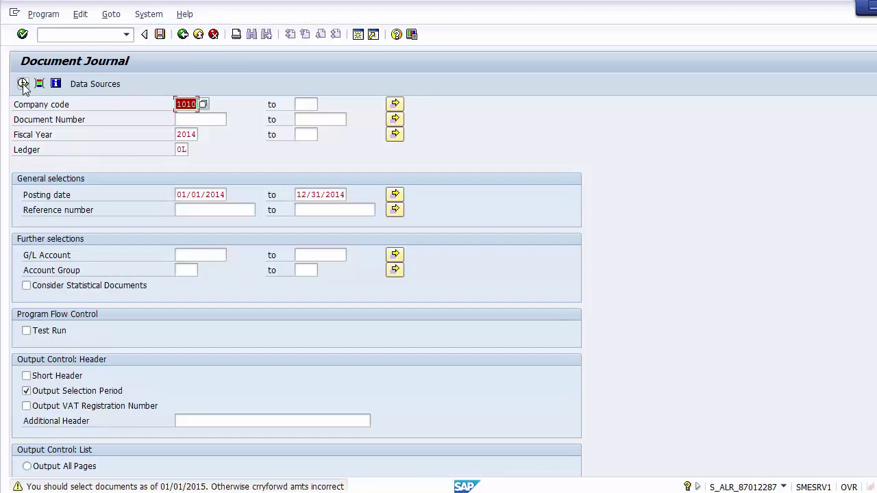
click(22, 84)
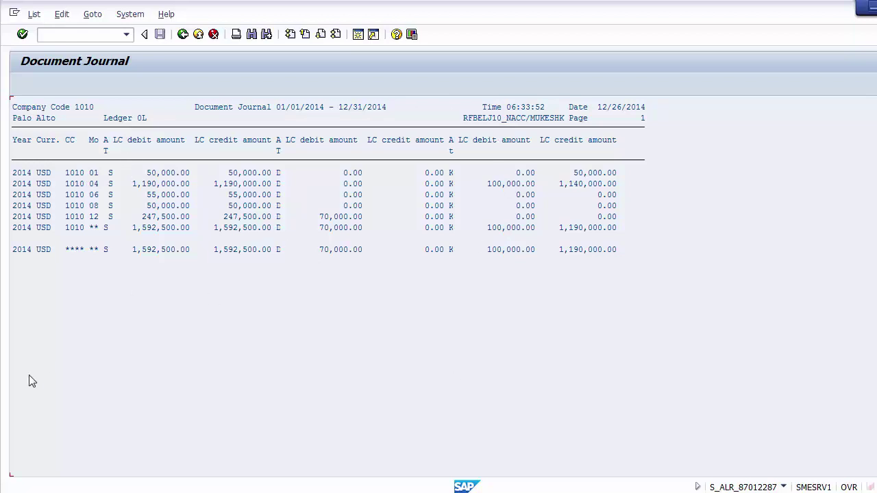
click(184, 36)
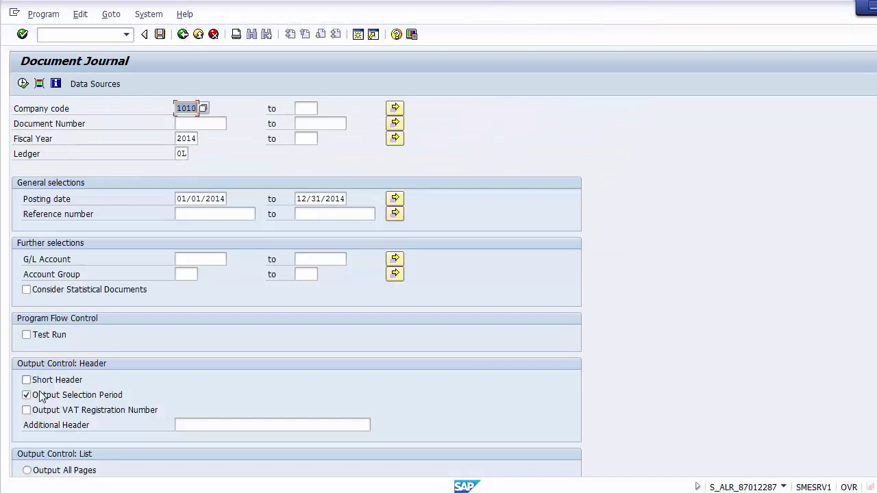
Set the journal's list output to line item pages only, execute it past the warnings, and leave the report.
scroll(39, 394, down, 10)
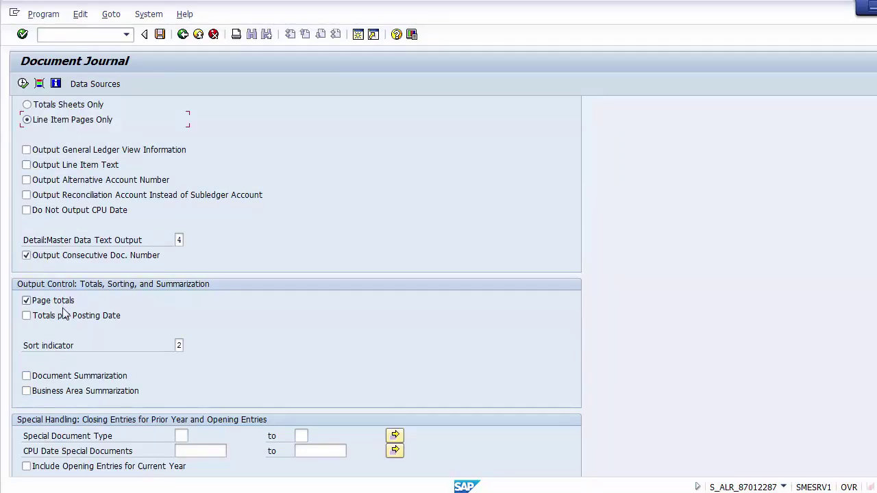
click(103, 393)
click(103, 392)
click(85, 381)
click(23, 83)
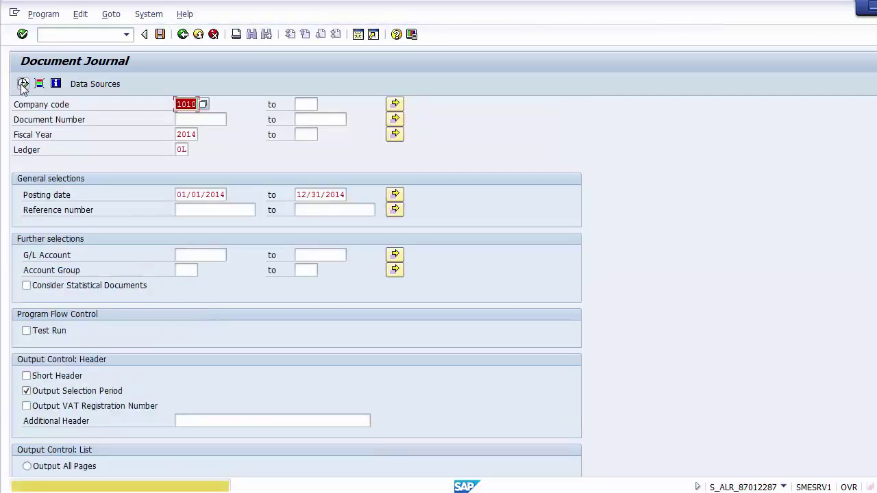
click(23, 84)
click(23, 84)
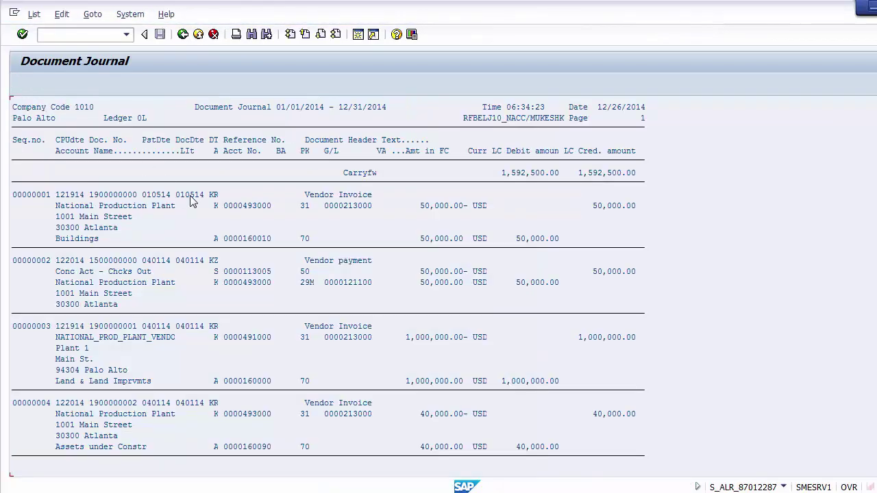
click(182, 35)
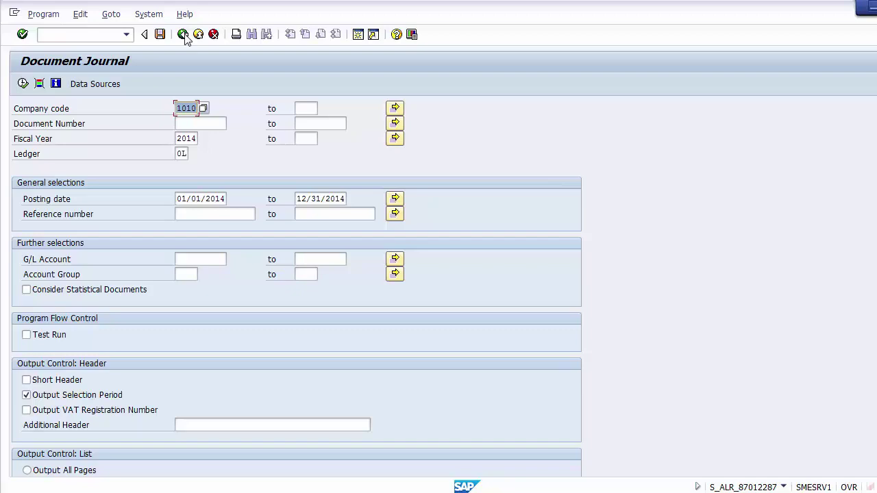
click(182, 35)
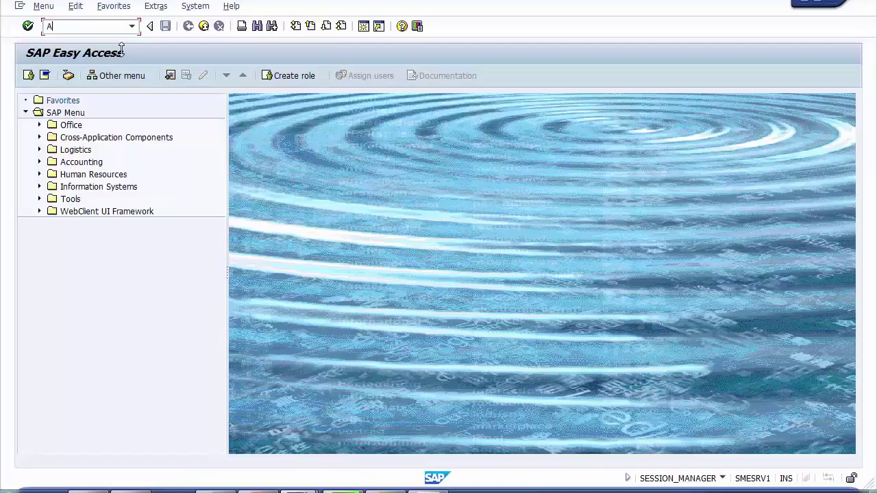
Open transaction AJAB and enter company code 1010 and 2013 as the fiscal year to be closed.
text(JAB)
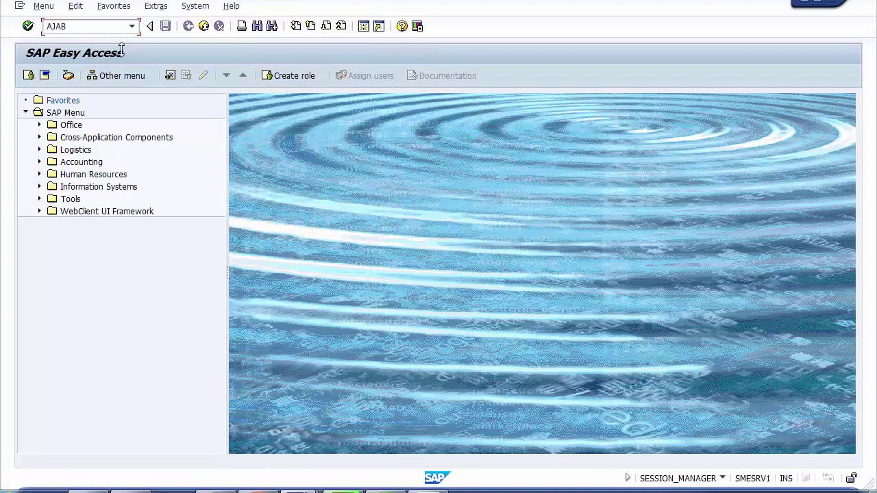
key(Return)
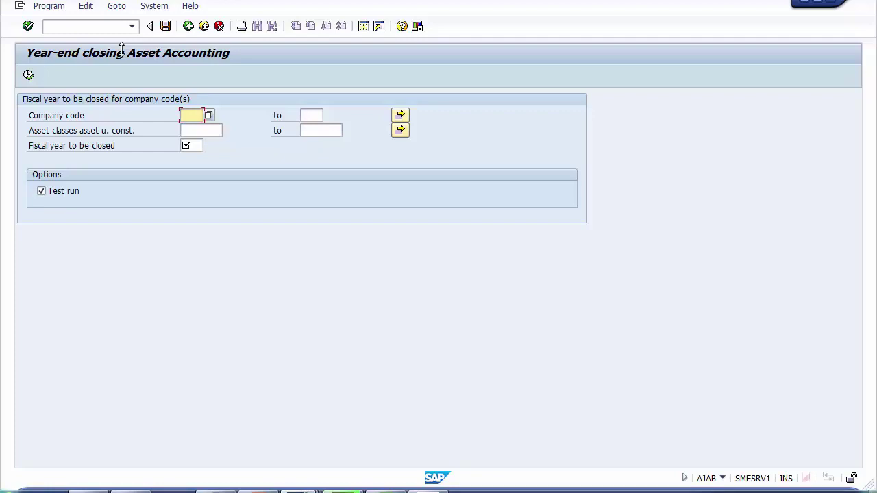
text(1010)
key(Tab)
key(Tab)
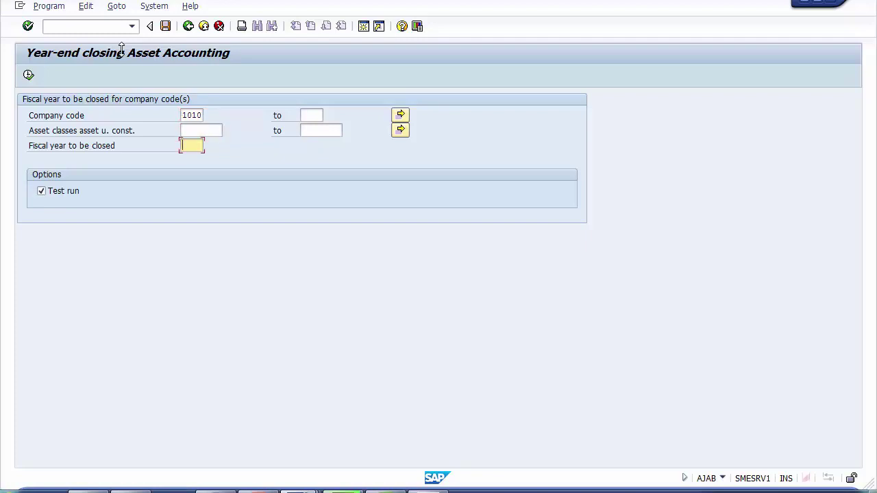
text(2013)
Execute the asset accounting year-end closing as a test run, continuing despite the online processing limit.
click(62, 194)
click(63, 194)
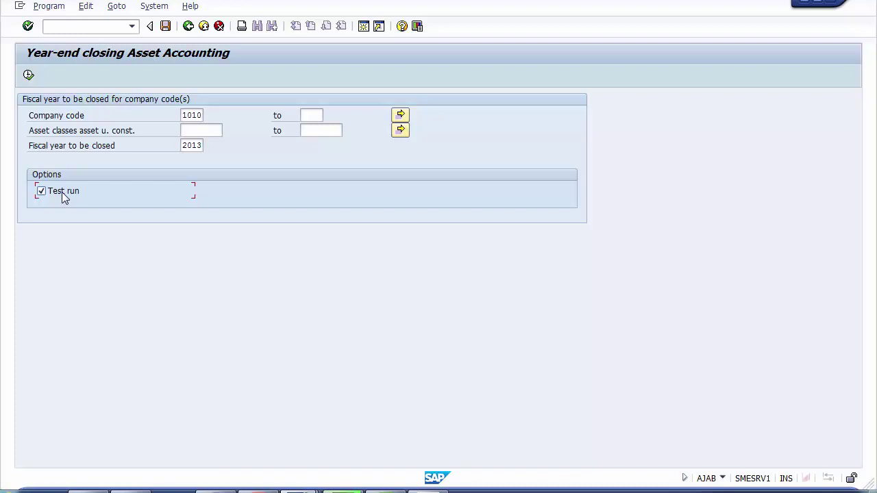
click(28, 75)
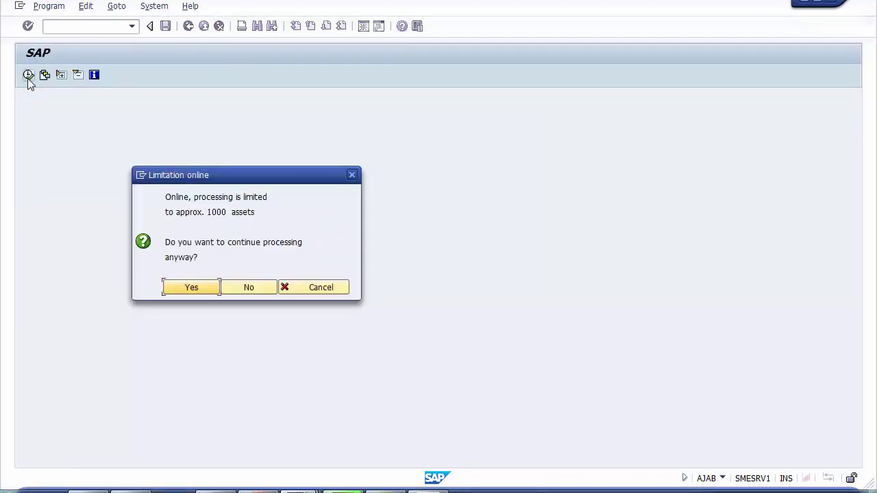
click(185, 288)
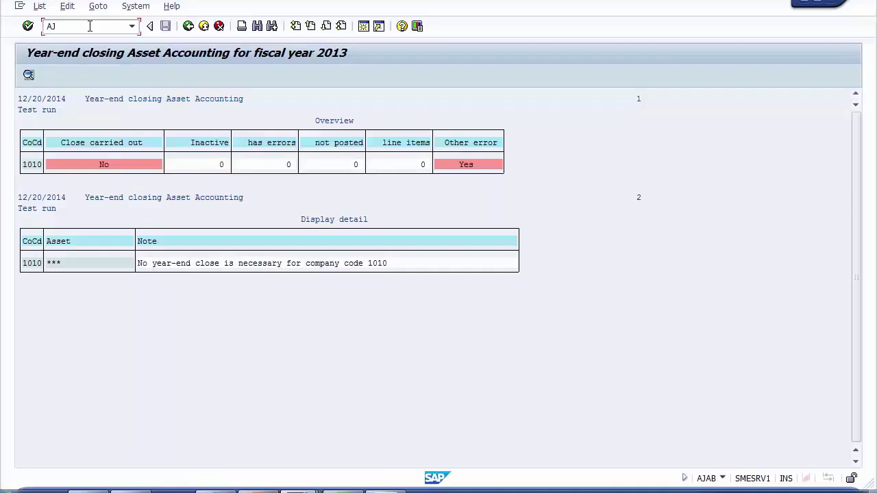
Switch to transaction AJRW and enter company code 1010 and new fiscal year 2015 for the asset fiscal year change.
text(RW)
text(/n)
key(Return)
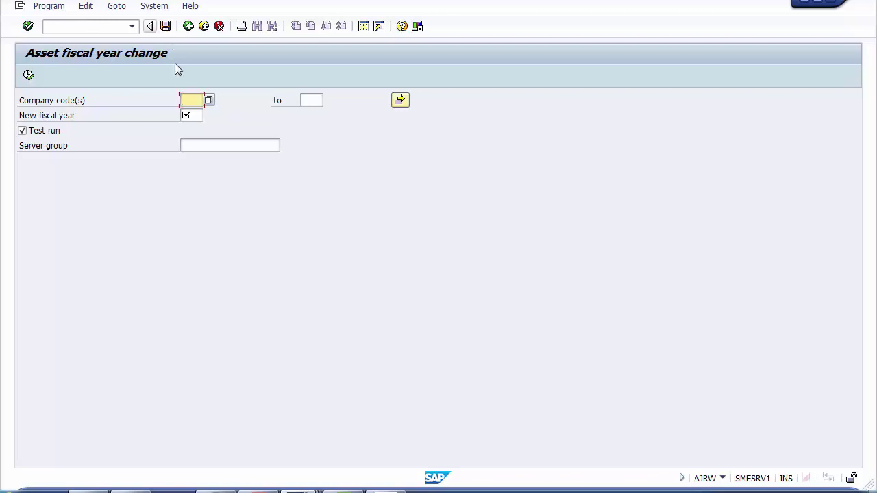
text(1010)
key(Tab)
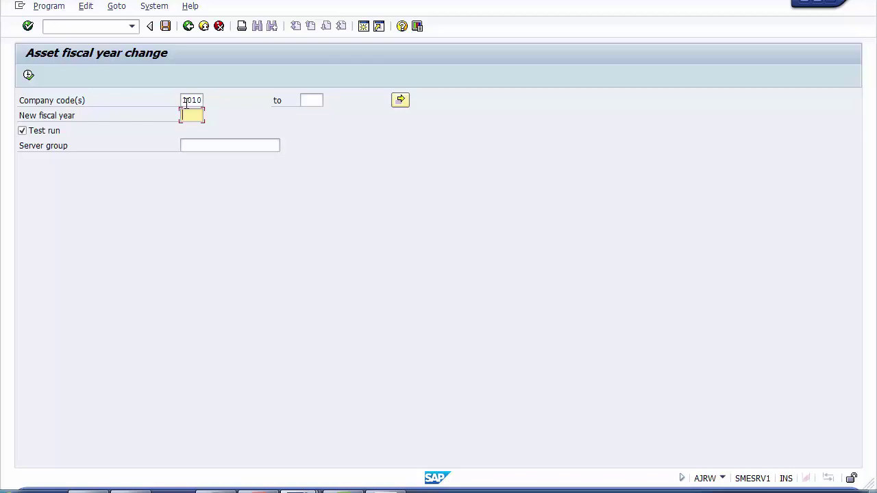
text(2015)
Execute the asset fiscal year change as a test run, continuing despite the online processing limit.
click(47, 137)
click(46, 137)
click(47, 136)
click(29, 77)
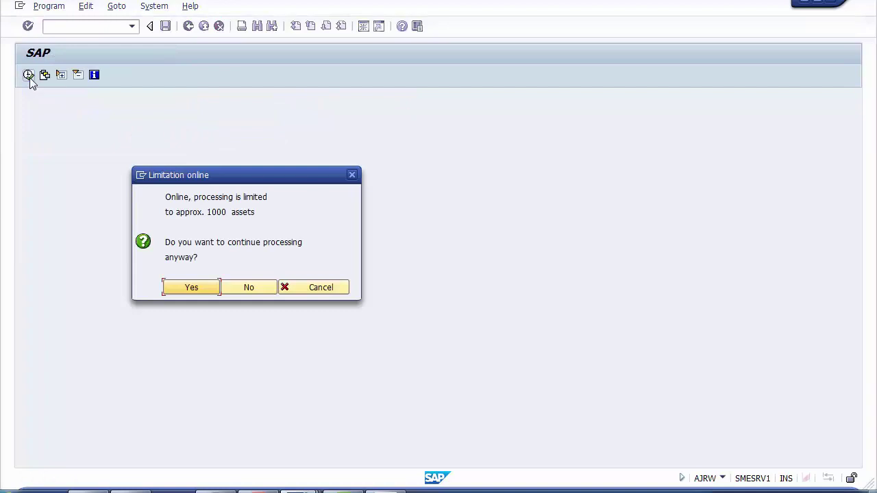
click(185, 290)
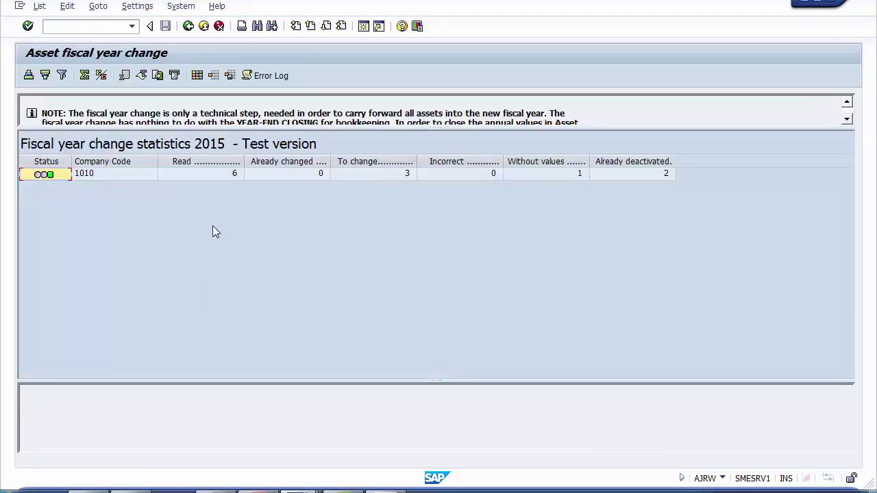
Examine the fiscal year change statistics and the error log, and return to the selection for the asset fiscal year change.
click(388, 176)
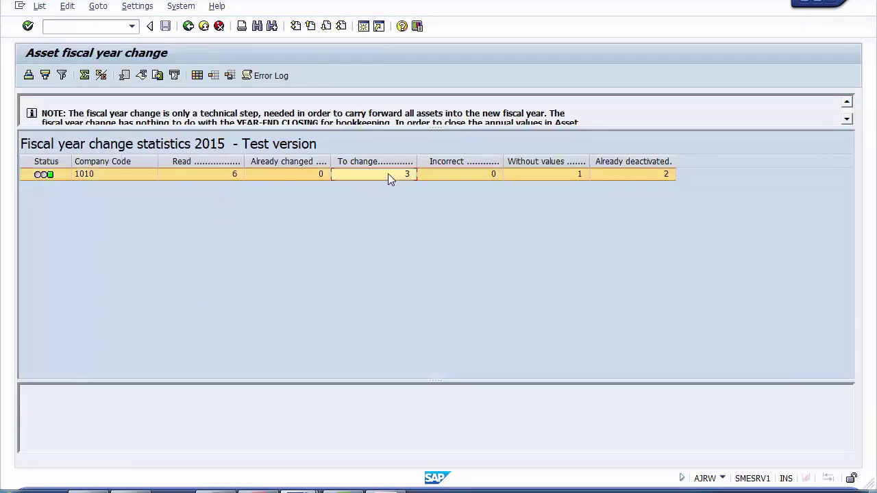
click(543, 177)
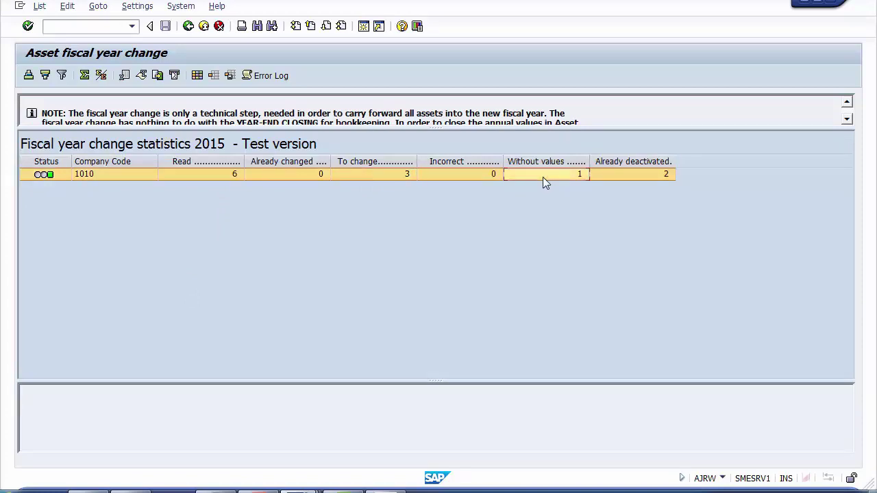
click(620, 182)
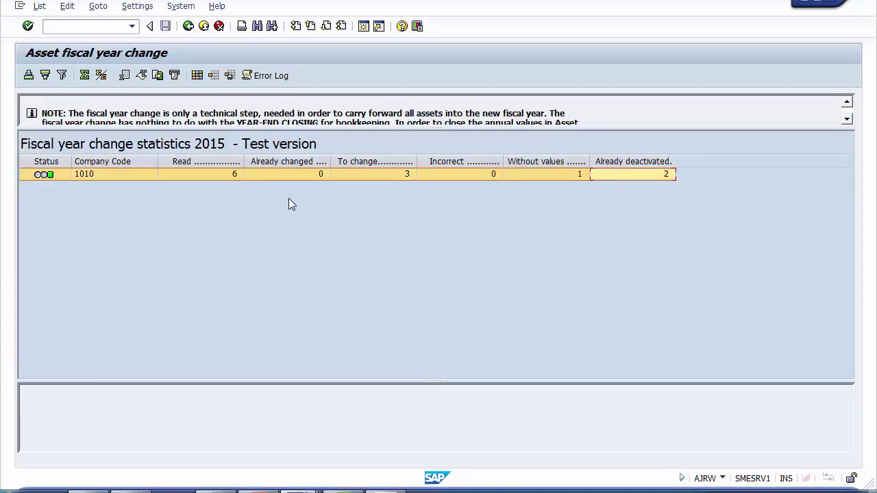
click(265, 78)
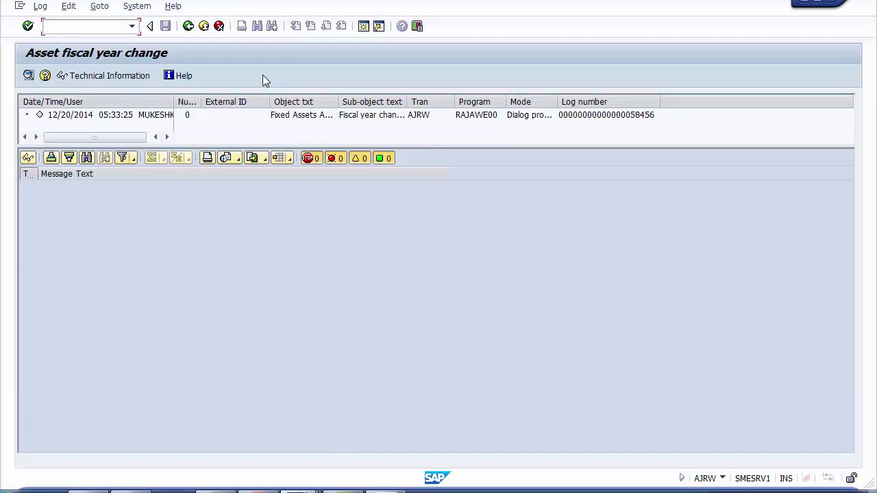
click(188, 26)
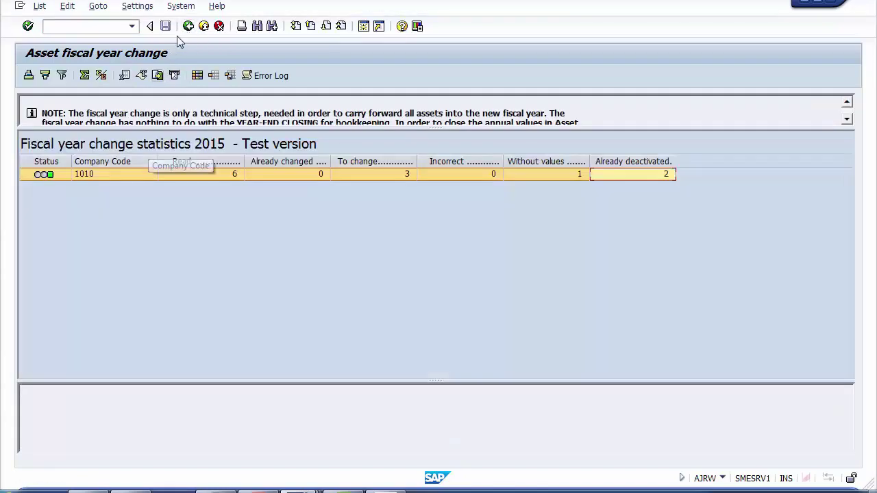
click(189, 26)
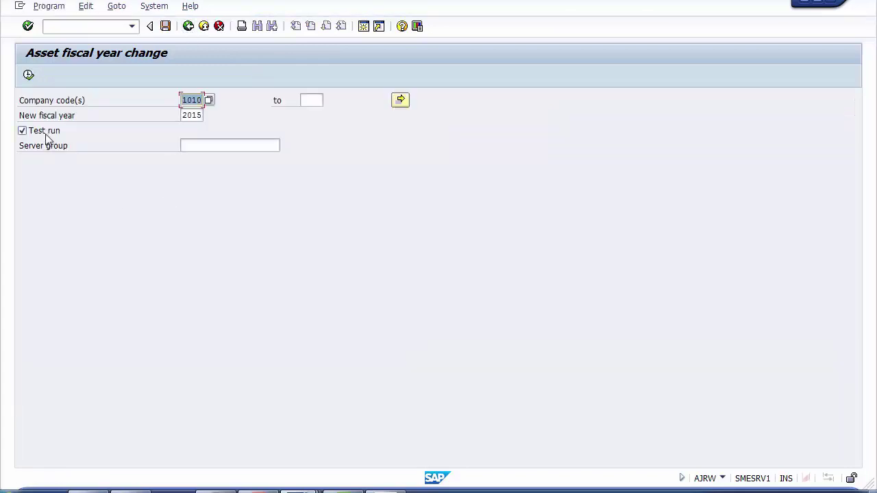
Turn off the test run and execute the fiscal year change in the background with output device LP01.
click(45, 134)
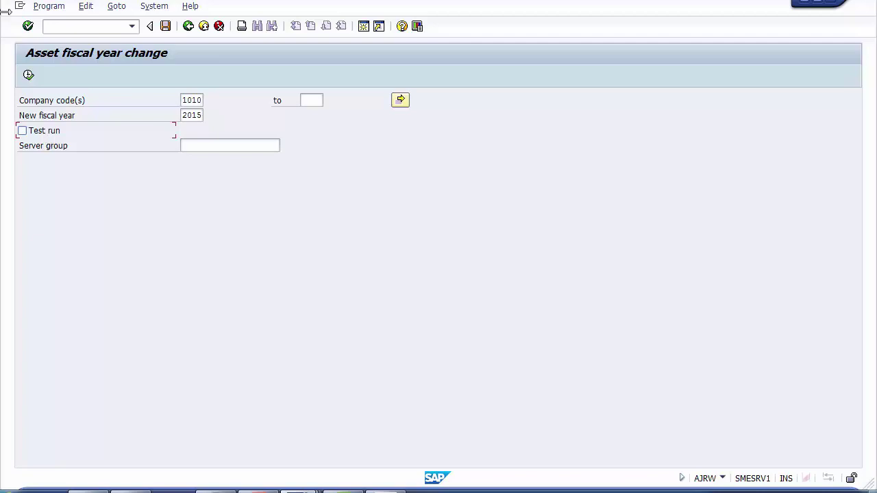
click(50, 9)
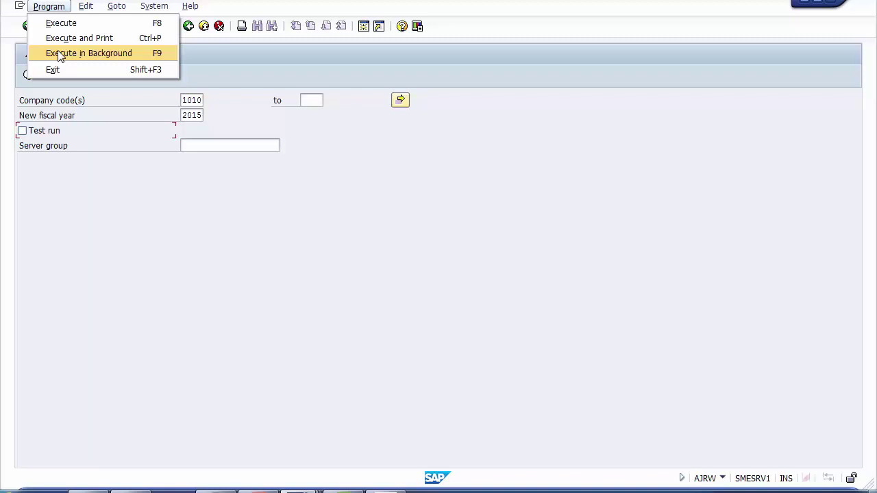
click(59, 55)
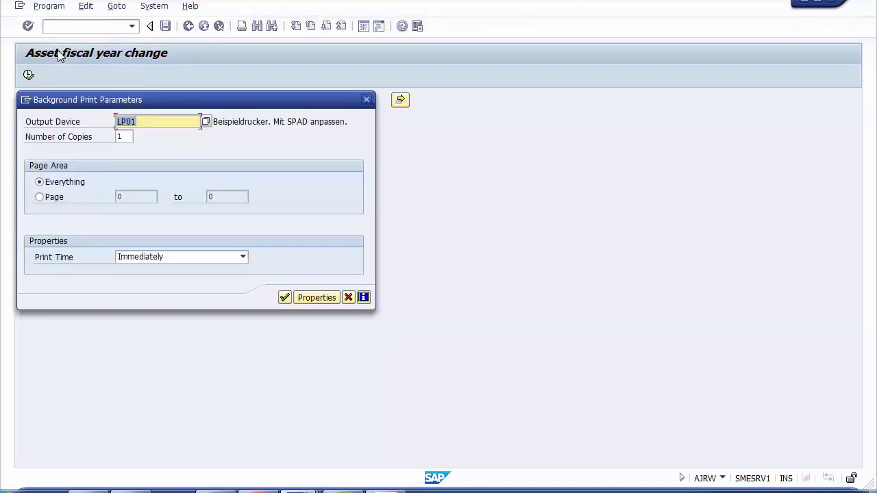
click(148, 122)
drag(148, 122, 116, 121)
click(284, 299)
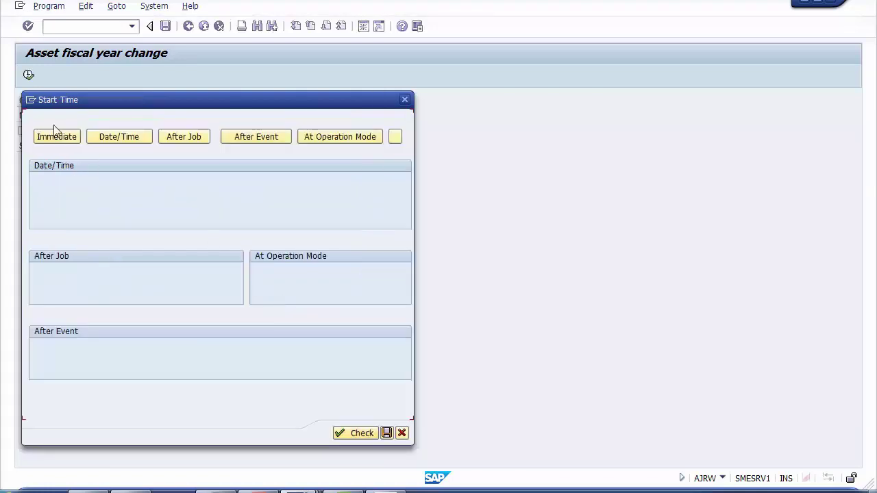
Schedule the background job with an immediate start and save it.
drag(49, 108, 98, 100)
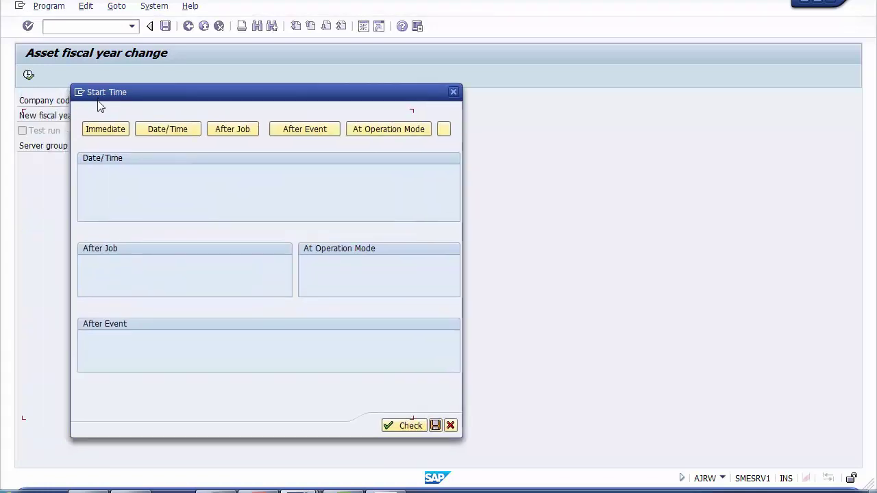
click(102, 130)
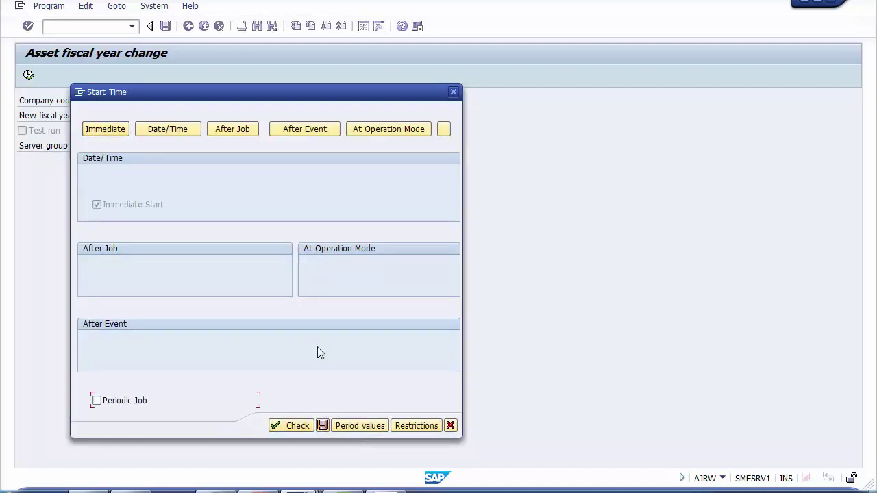
click(320, 426)
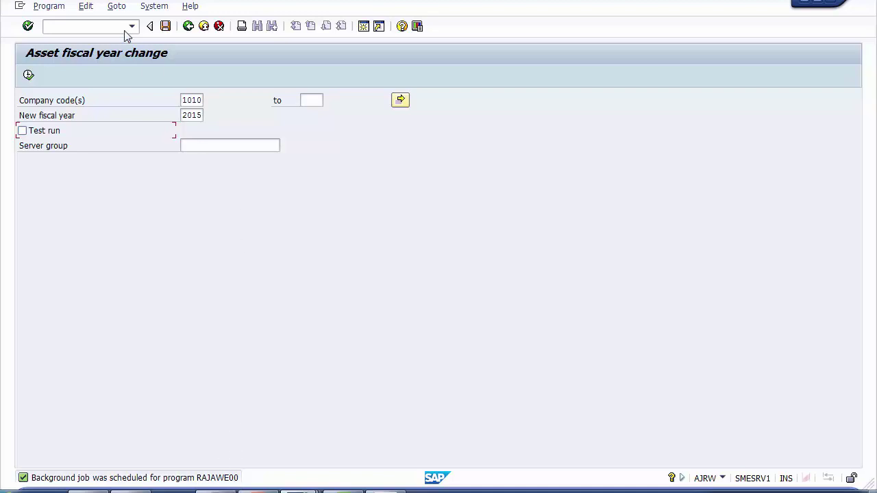
Switch to transaction SM37 and list the background jobs.
click(103, 30)
text(/nSM37)
key(Return)
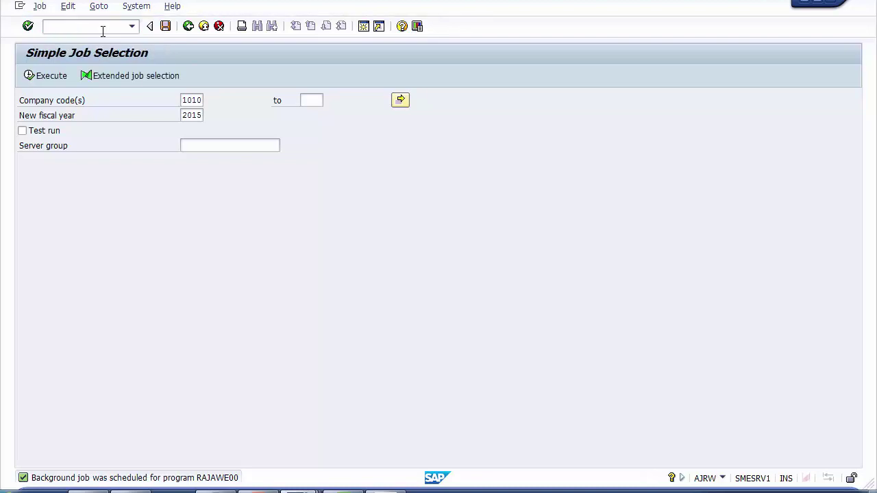
click(57, 78)
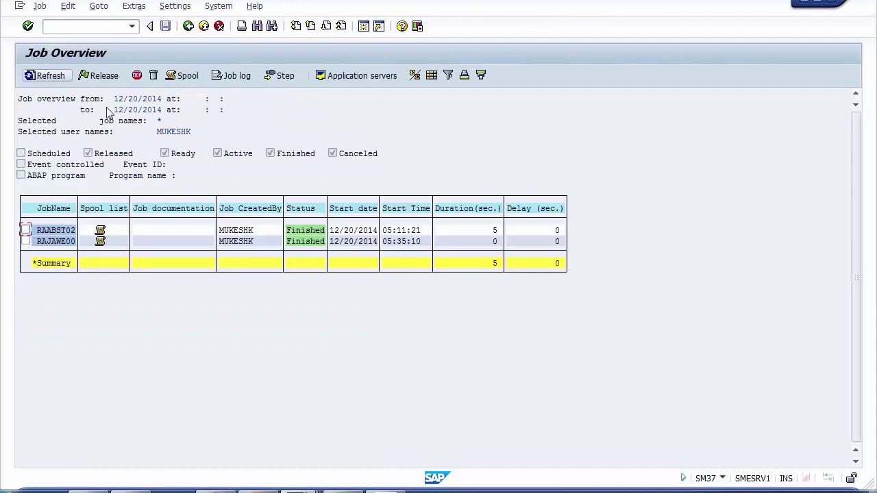
Display the contents of the spool request for background job RAJAWE00.
click(25, 242)
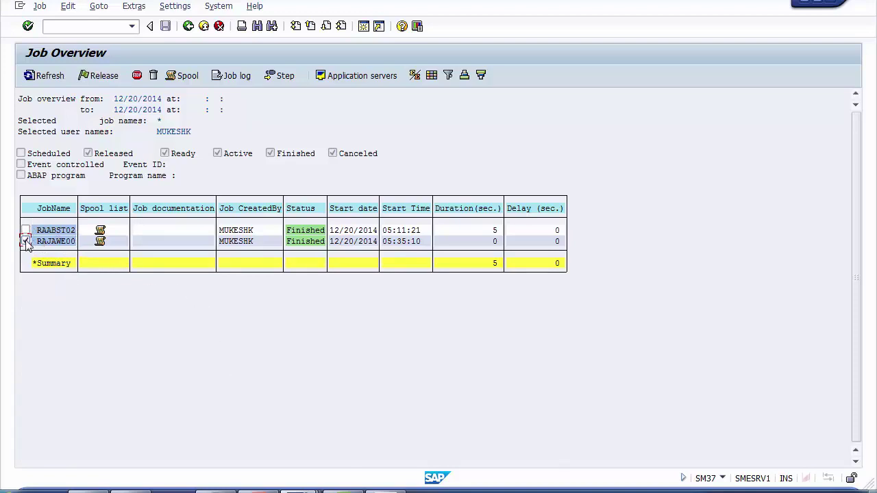
click(180, 77)
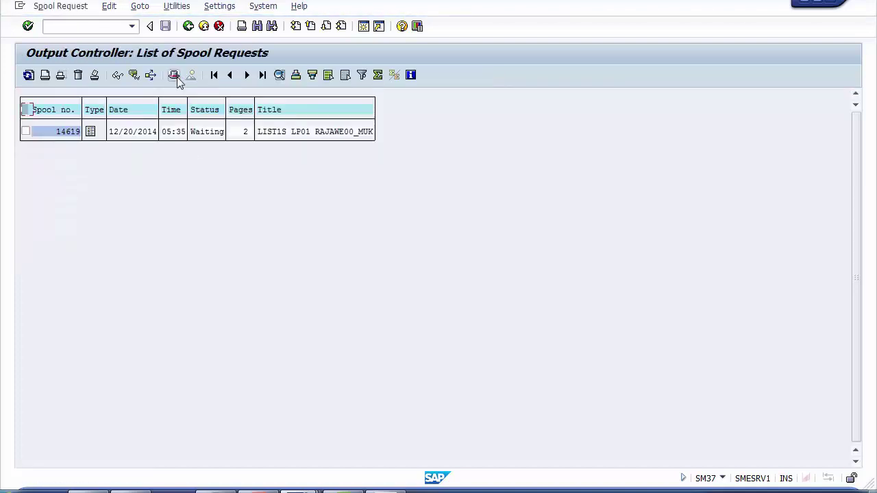
click(26, 131)
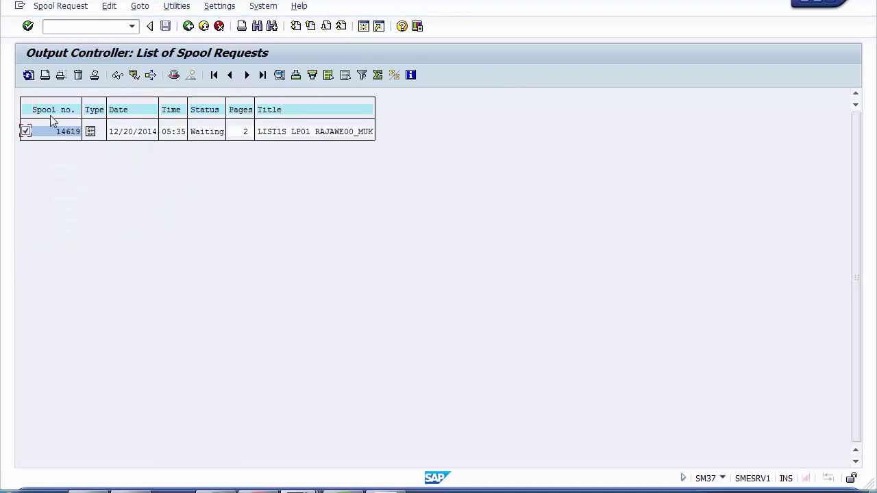
click(117, 75)
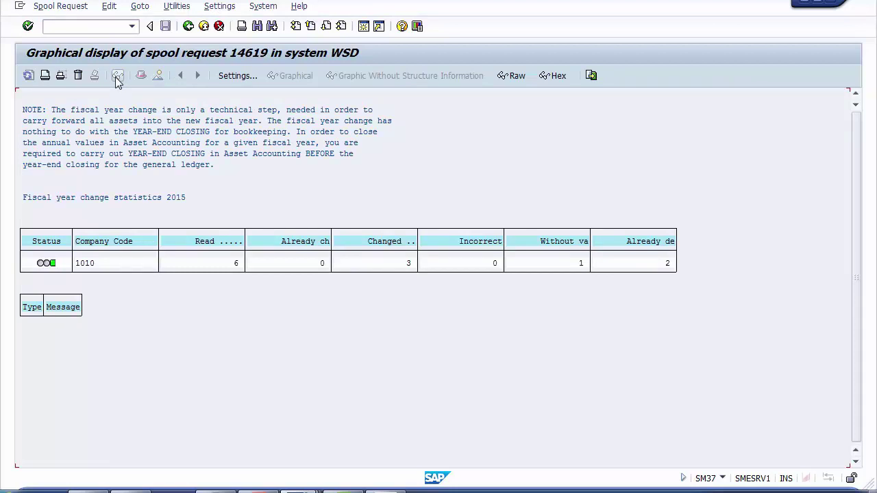
Read the spool output's note on how the fiscal year change differs from the year-end closing.
click(51, 110)
click(115, 142)
click(172, 111)
click(253, 132)
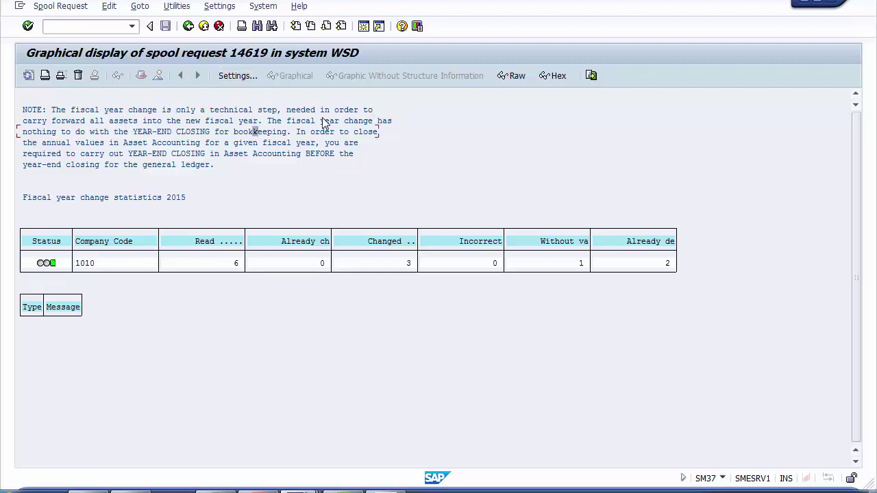